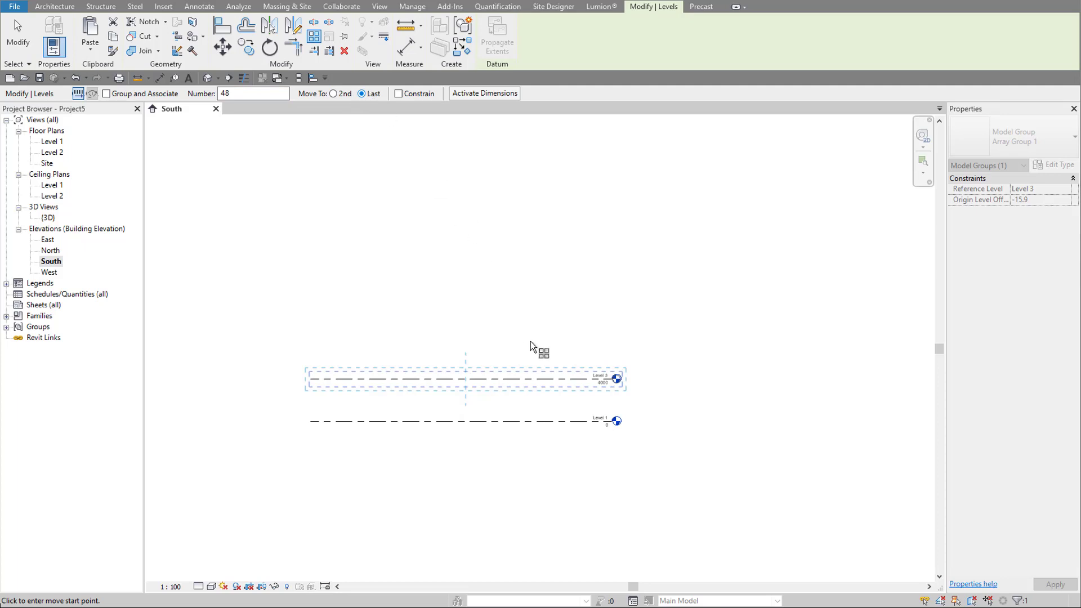
- Array the upper level vertically upward as 48 instances, with the last one 146 m above the original
click(537, 380)
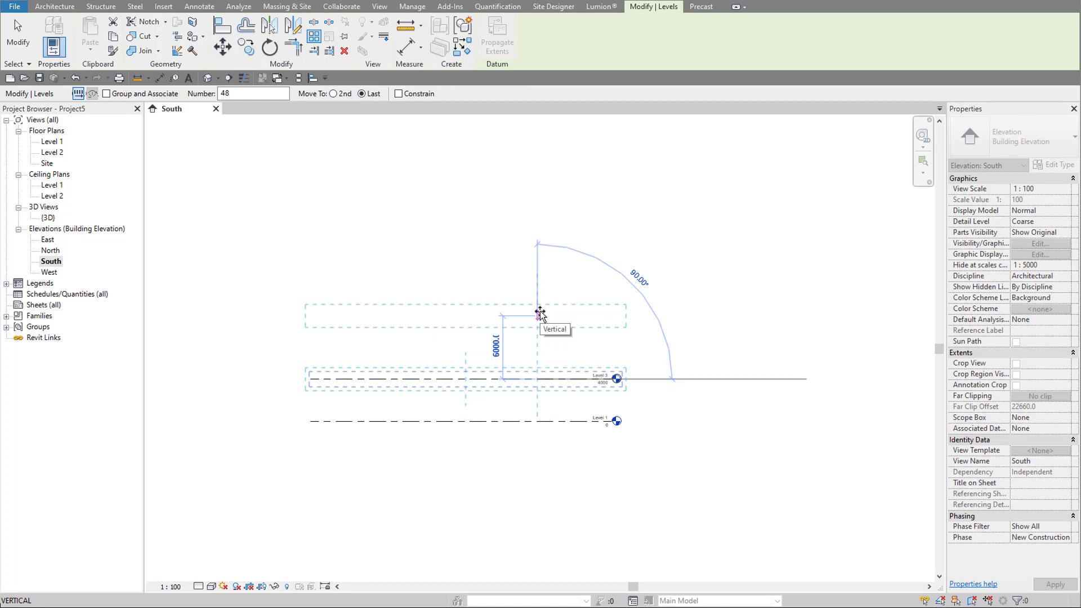
text(146m)
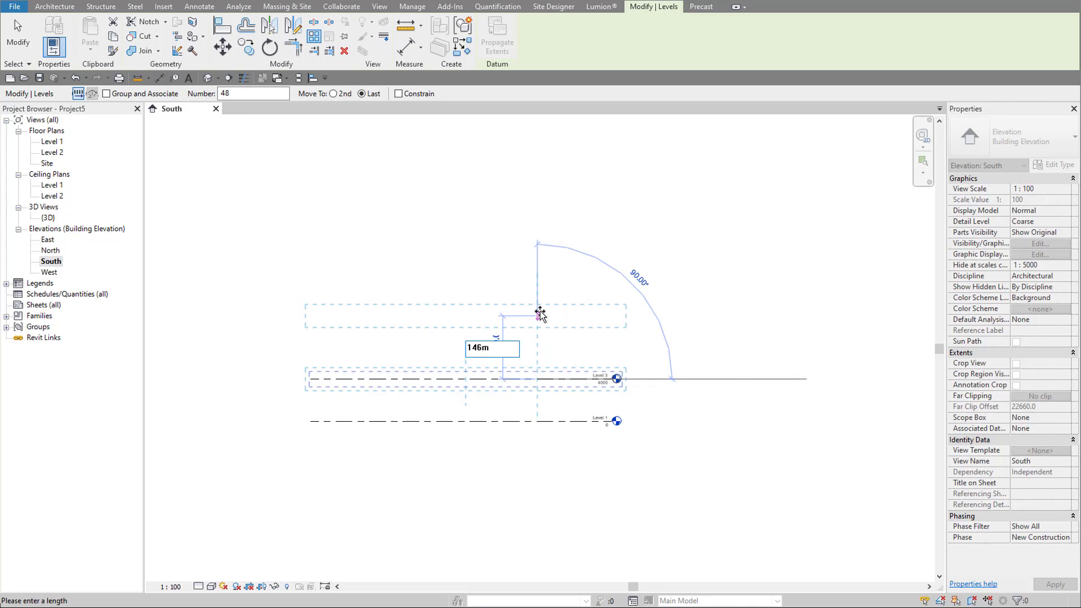
key(Return)
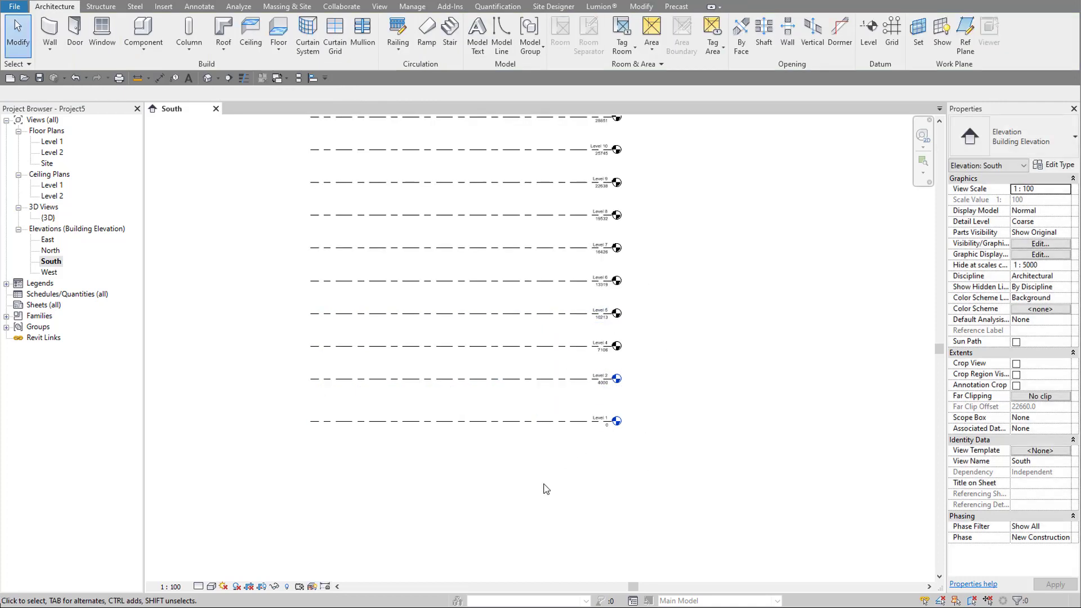
- Rename the topmost level of the array as Roof
scroll(542, 487, down, 5)
scroll(537, 237, up, 6)
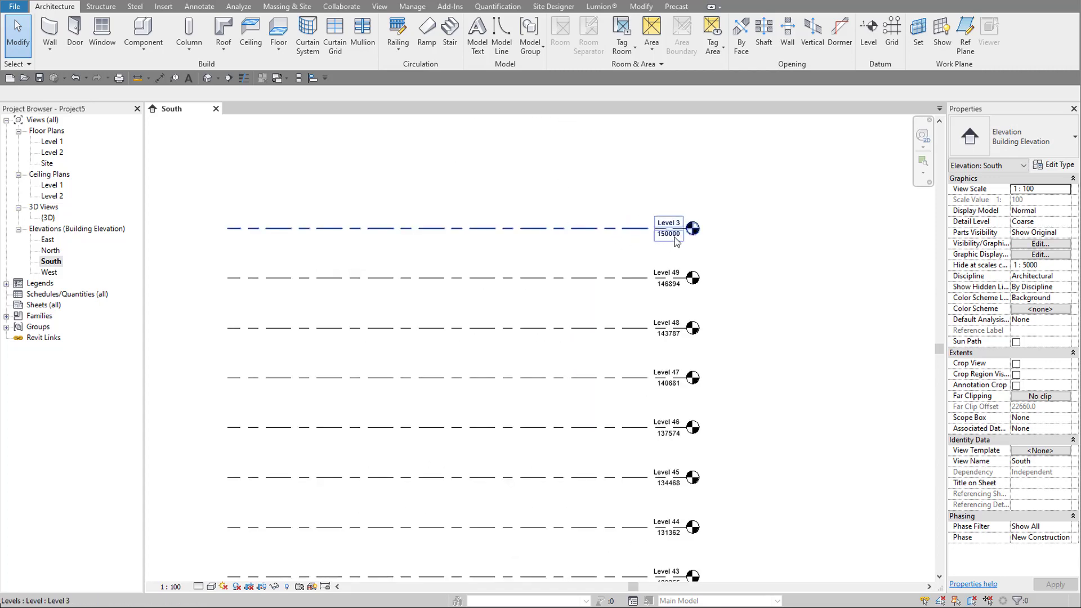
scroll(654, 239, up, 2)
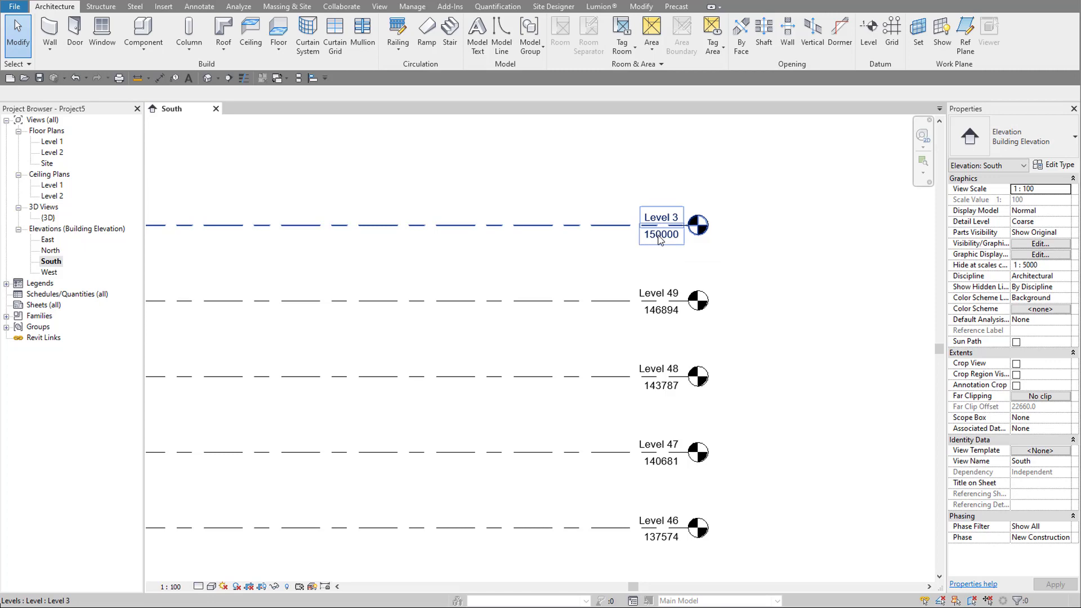
click(657, 218)
click(659, 216)
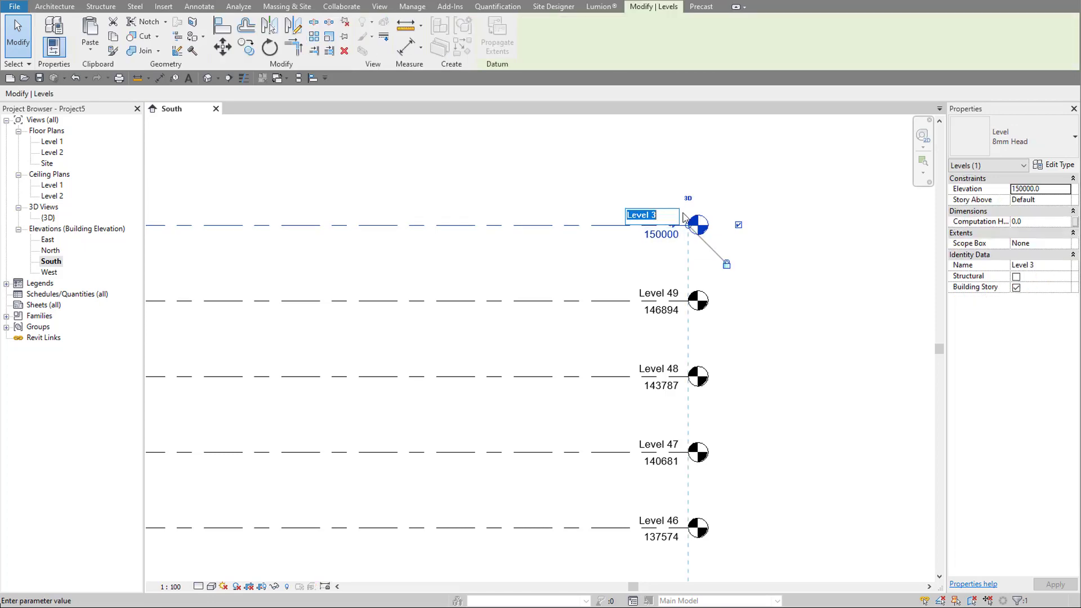
text(Roof)
key(Return)
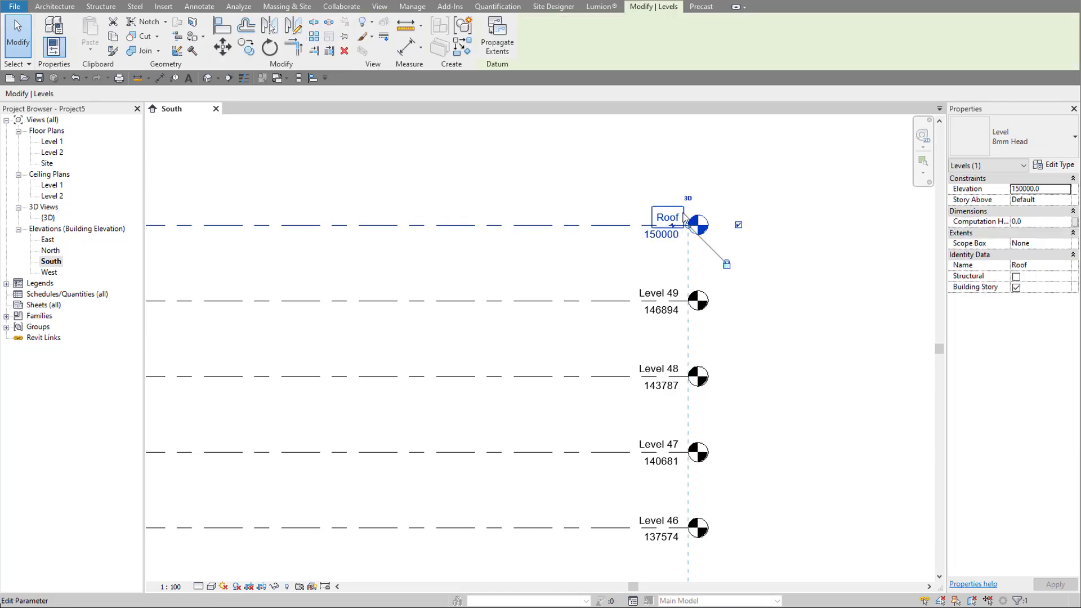
click(765, 187)
scroll(823, 191, down, 8)
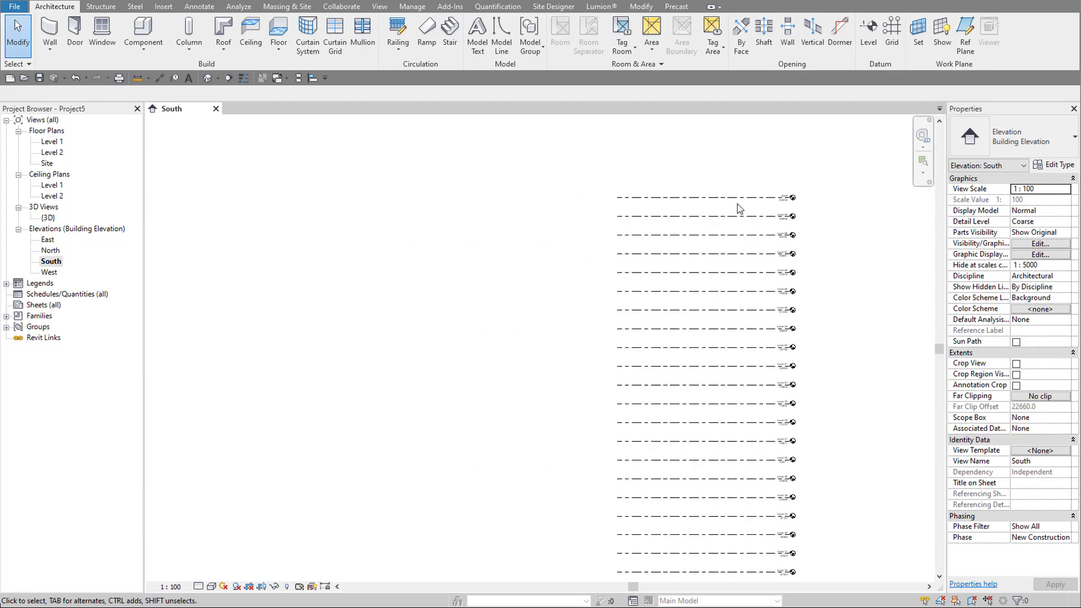
scroll(684, 257, down, 3)
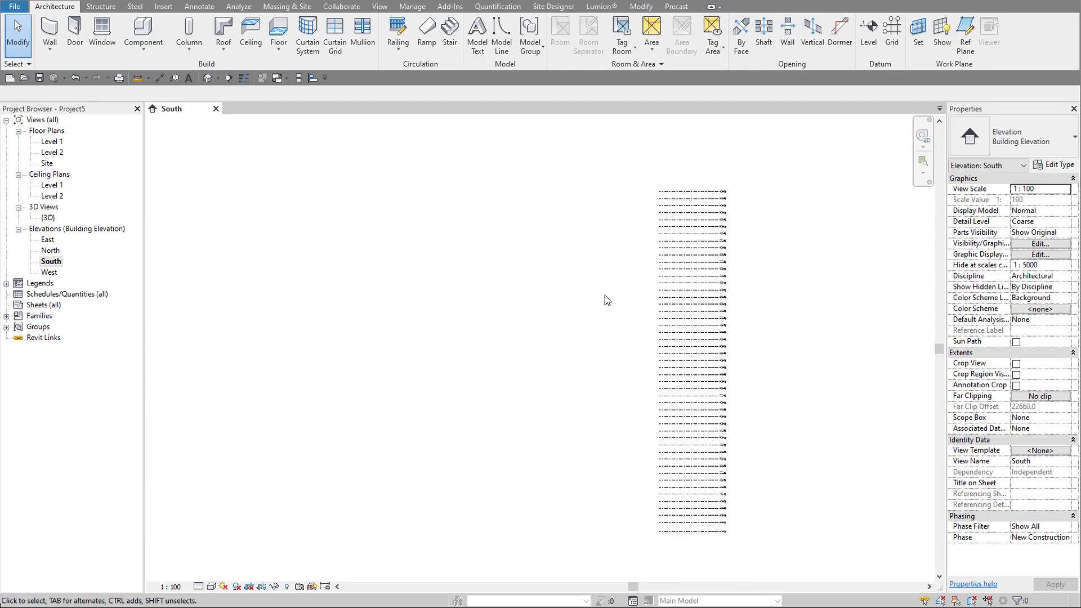
click(49, 252)
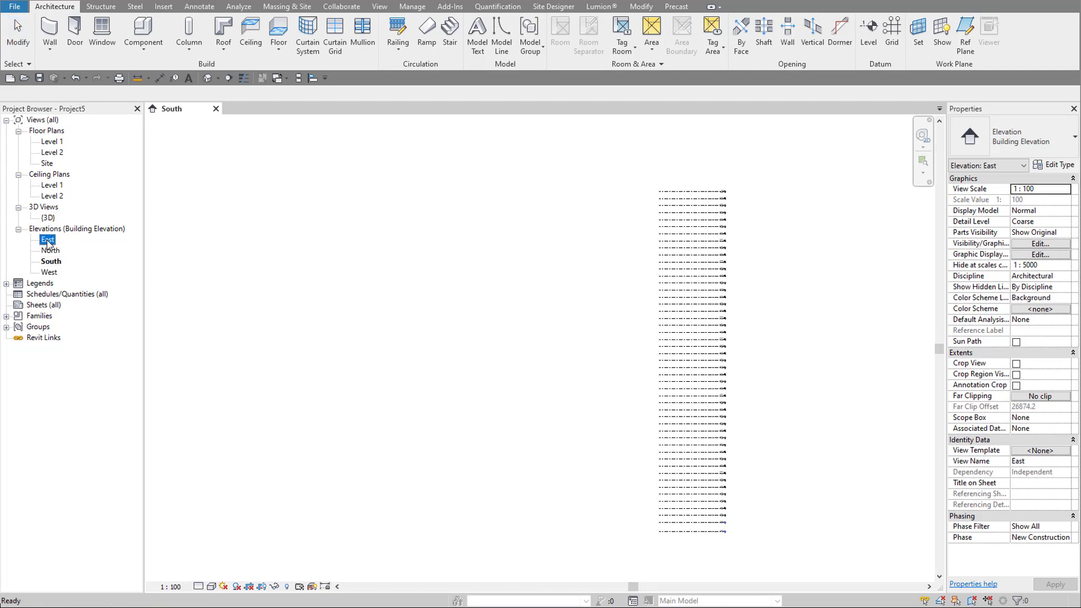
click(49, 272)
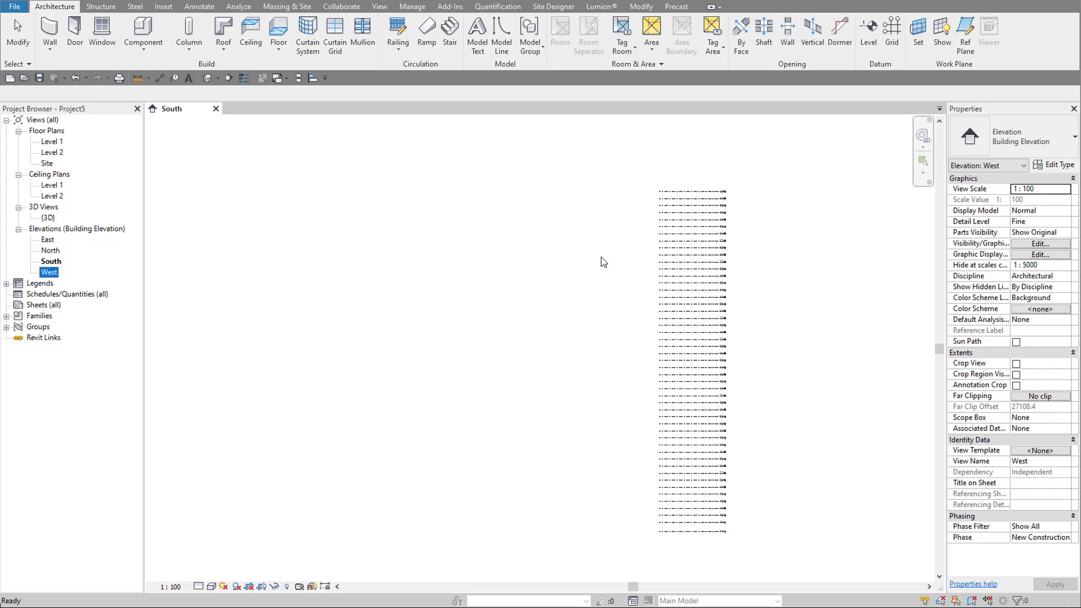
click(50, 262)
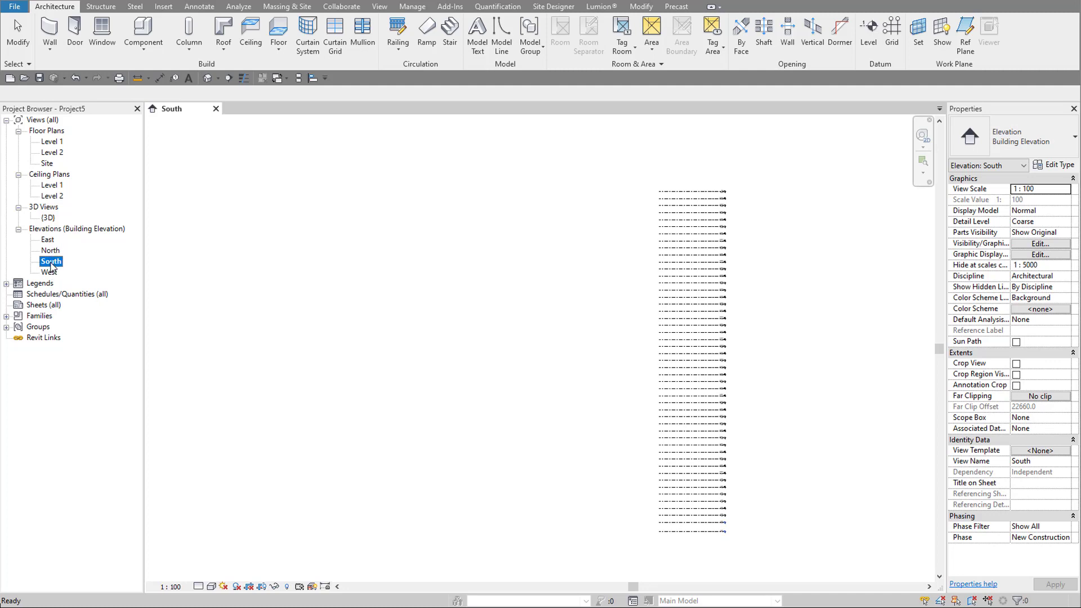
click(66, 265)
key(Escape)
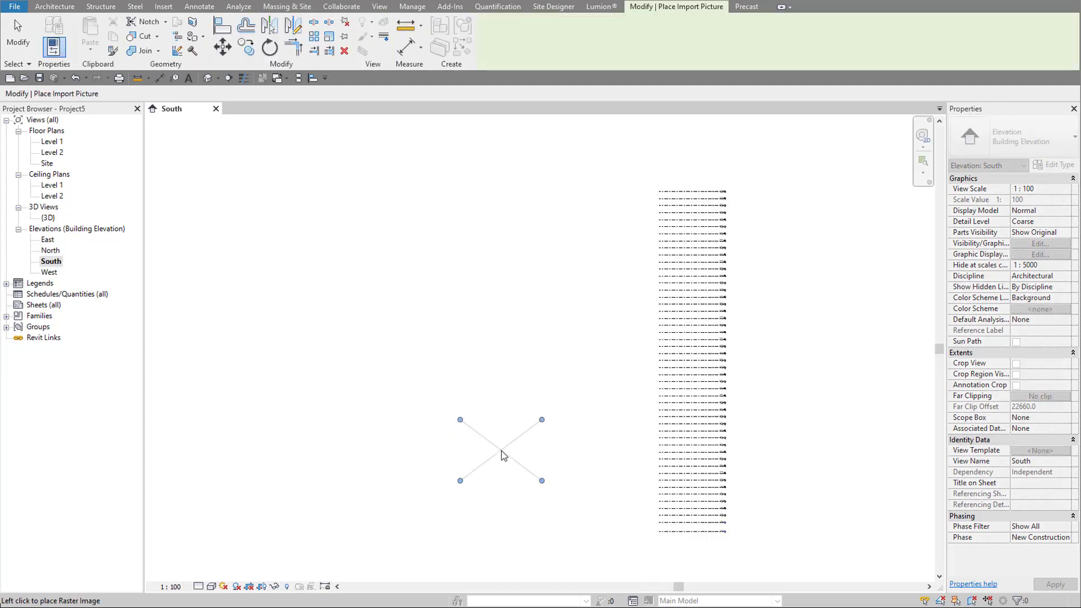
- Place the image long elevation_curved side.jpg beside the levels in the South elevation and enlarge it to about 185 m wide
click(500, 433)
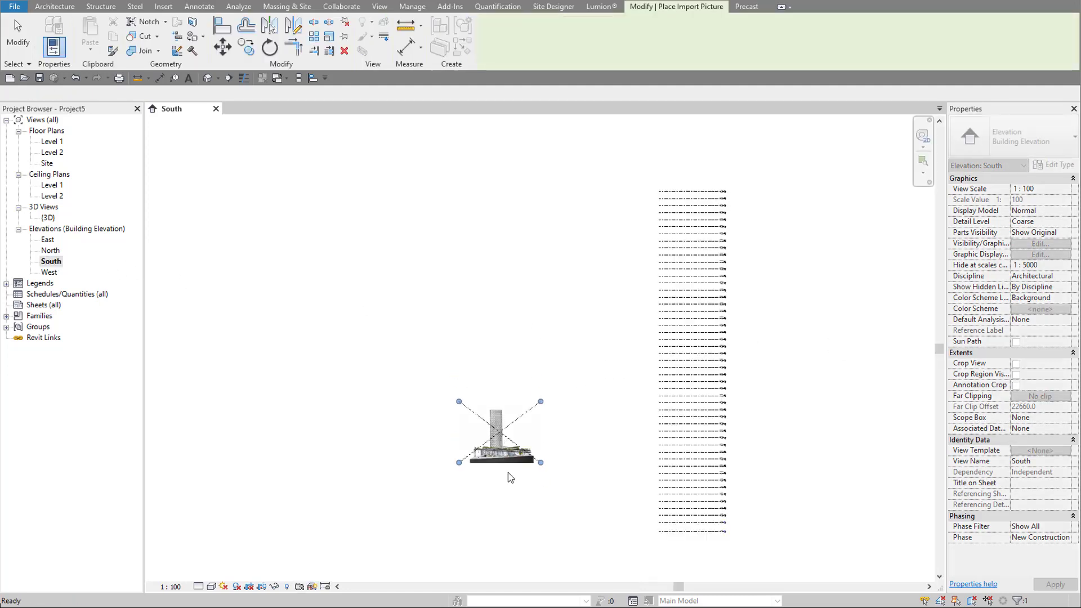
drag(541, 401, 698, 282)
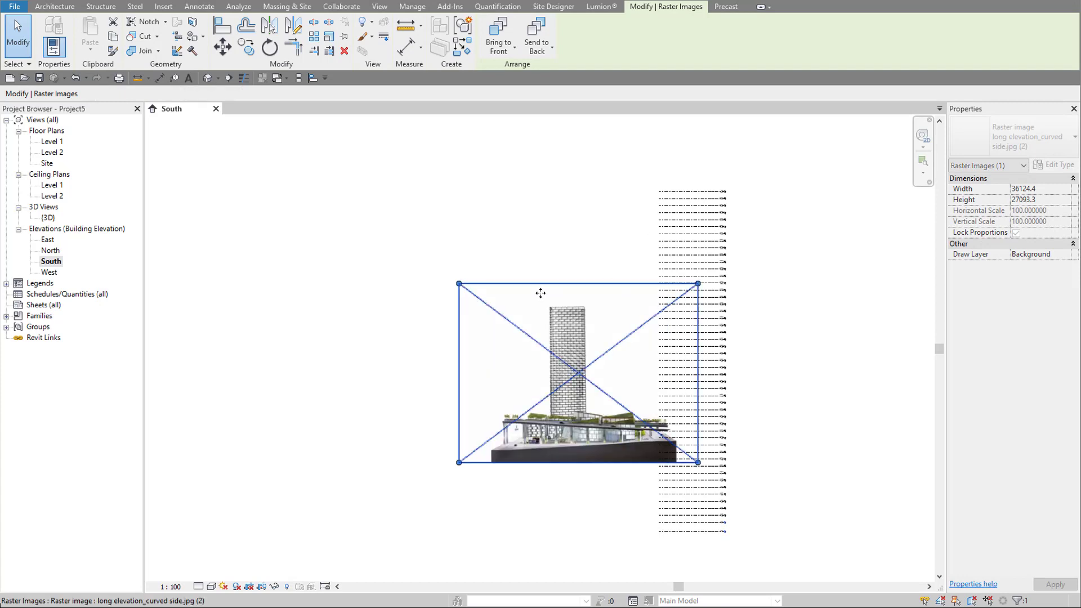
click(272, 186)
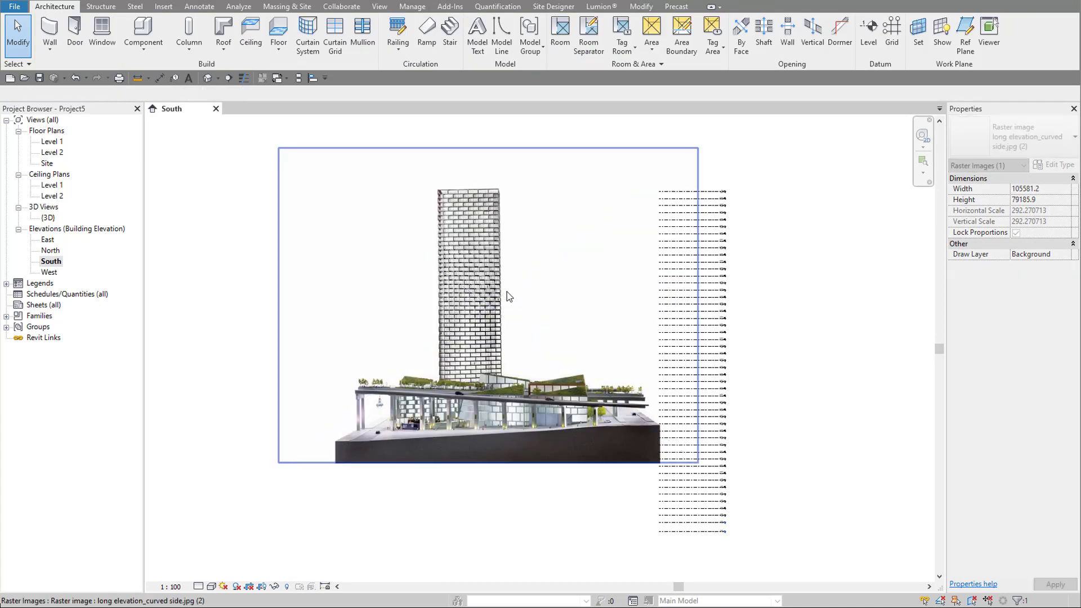
- Move the elevation image from a point on its podium down onto the lowest level line, so the tower overlaps the levels
click(468, 281)
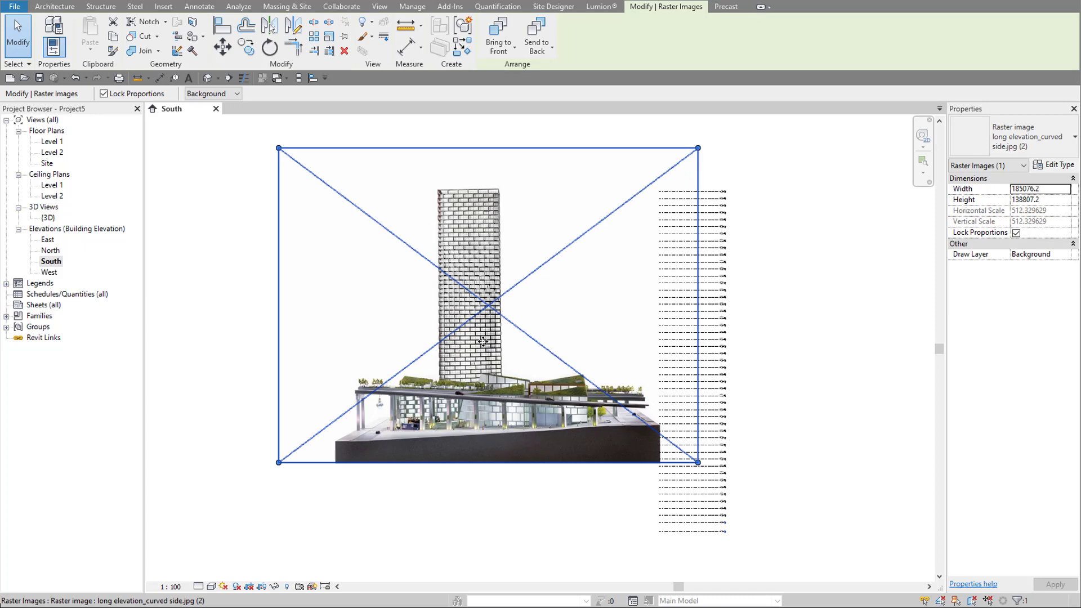
scroll(482, 338, up, 4)
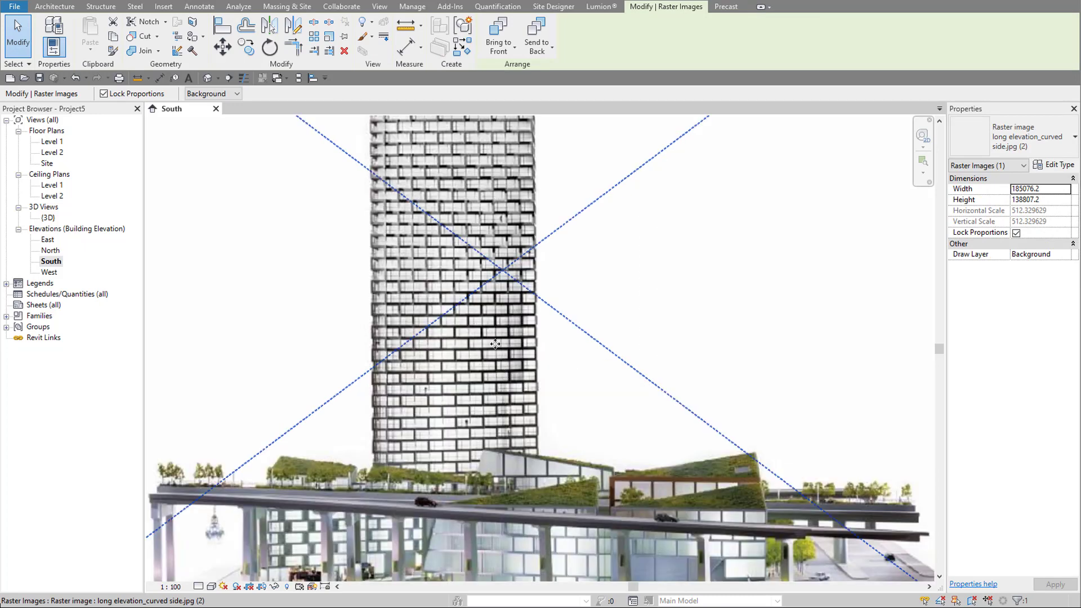
scroll(484, 313, down, 3)
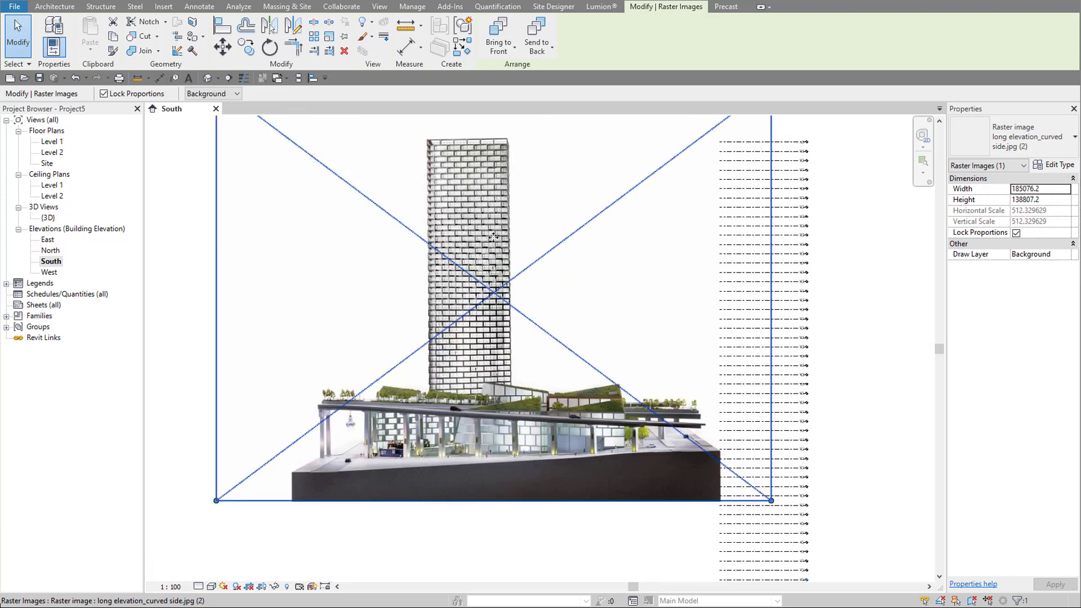
scroll(493, 237, down, 1)
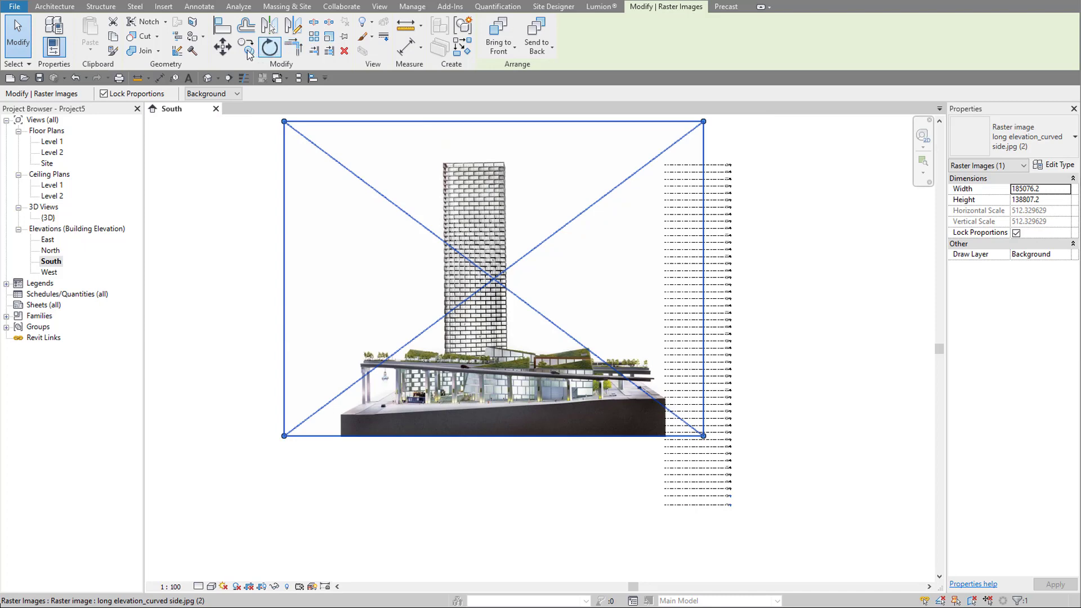
click(223, 47)
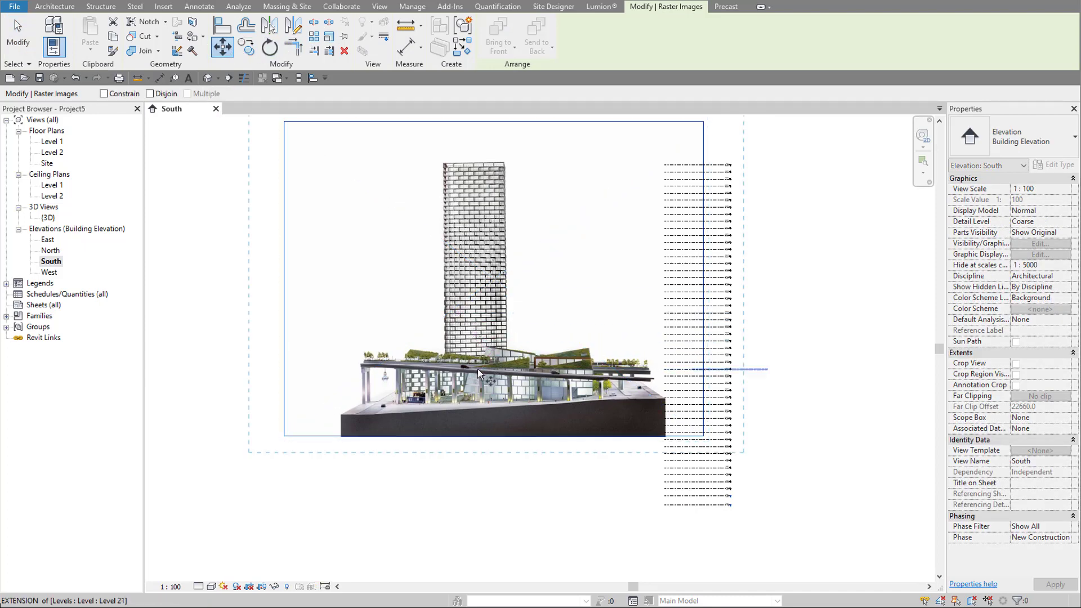
scroll(478, 370, up, 1)
click(483, 357)
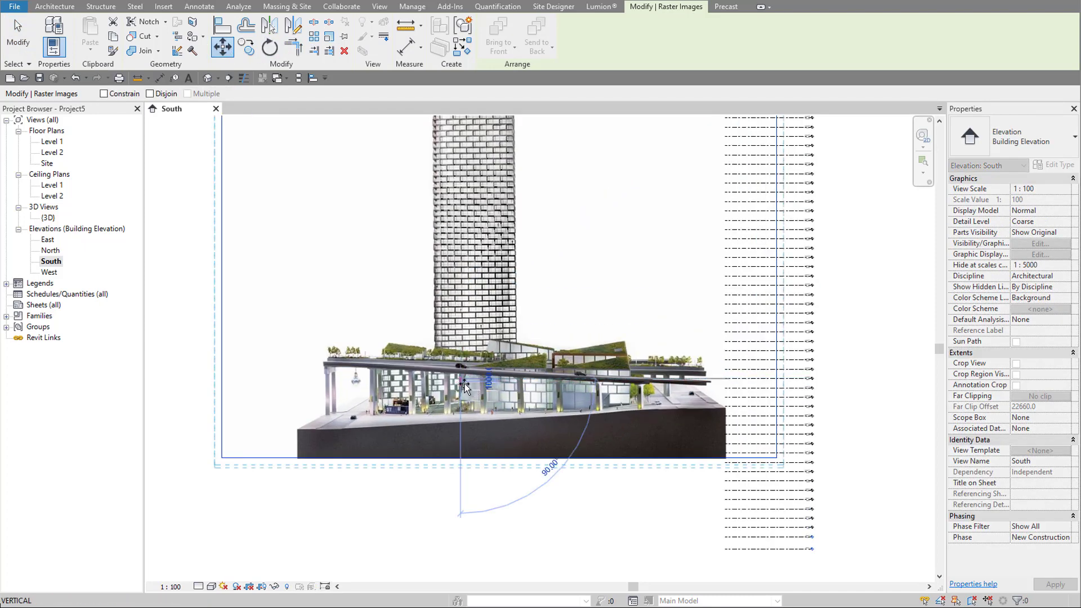
click(734, 550)
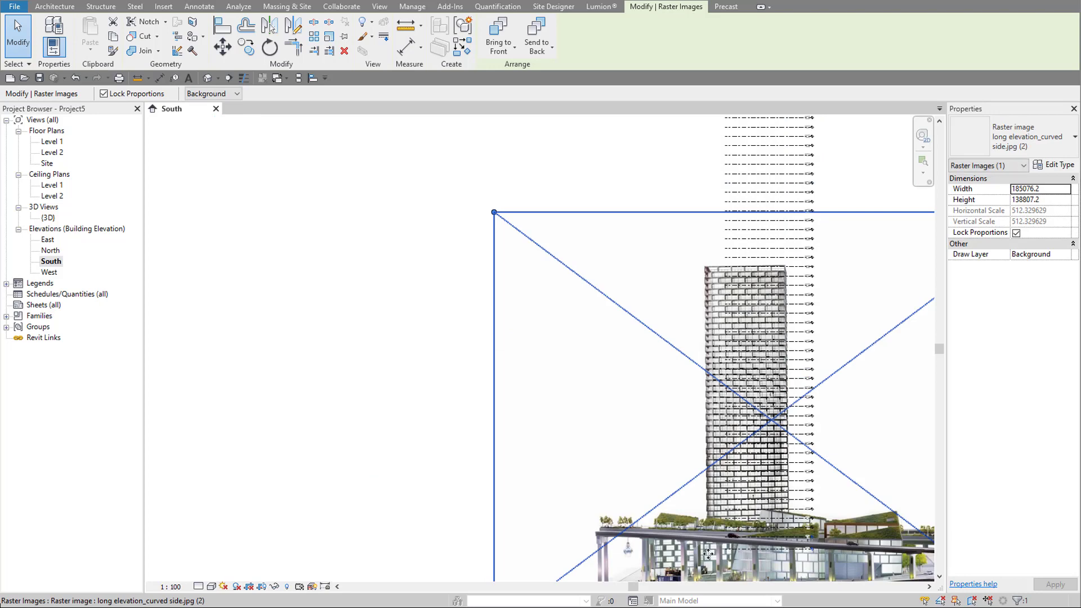
- Nudge the elevation image upward in small increments until the building's ground line sits near the lowest level
scroll(734, 549, up, 2)
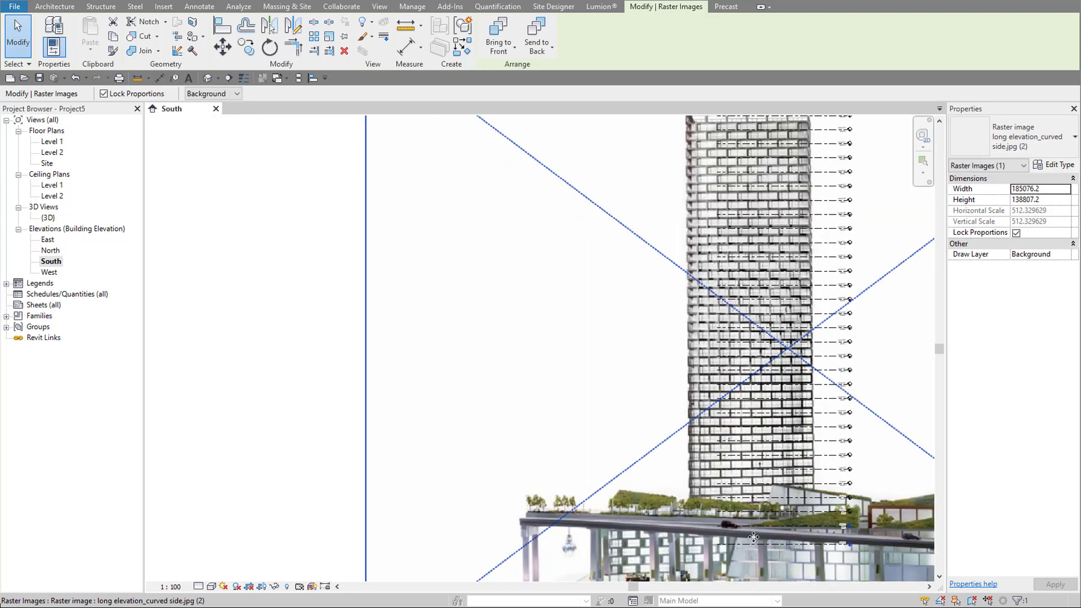
key(Up)
key(Up)
key(Up)
key(Up)
key(Up)
key(Up)
key(Up)
key(Up)
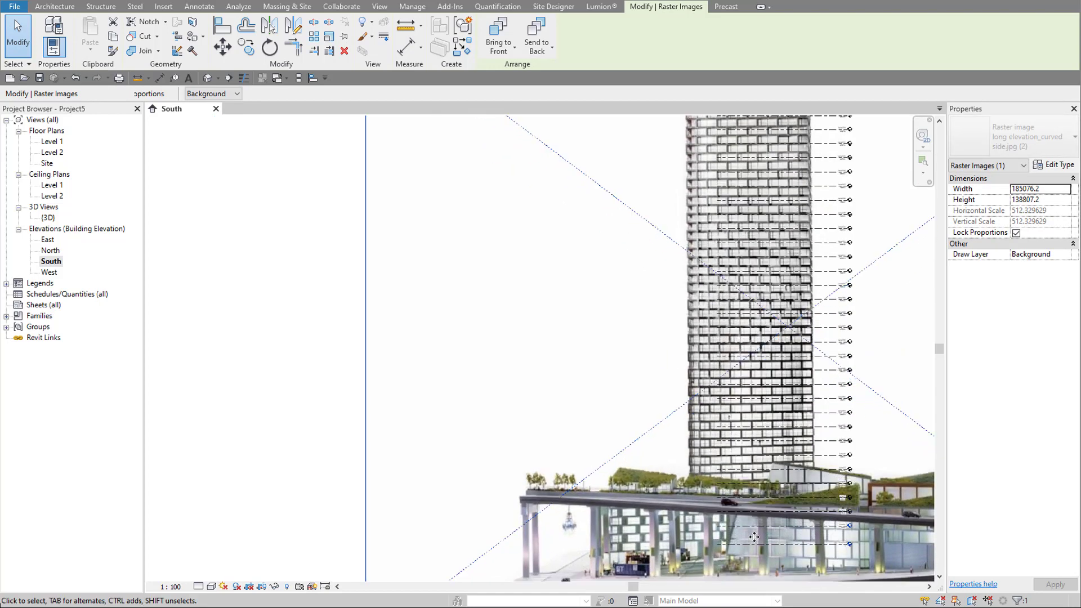
key(Up)
key(Up)
key(Up)
key(Up)
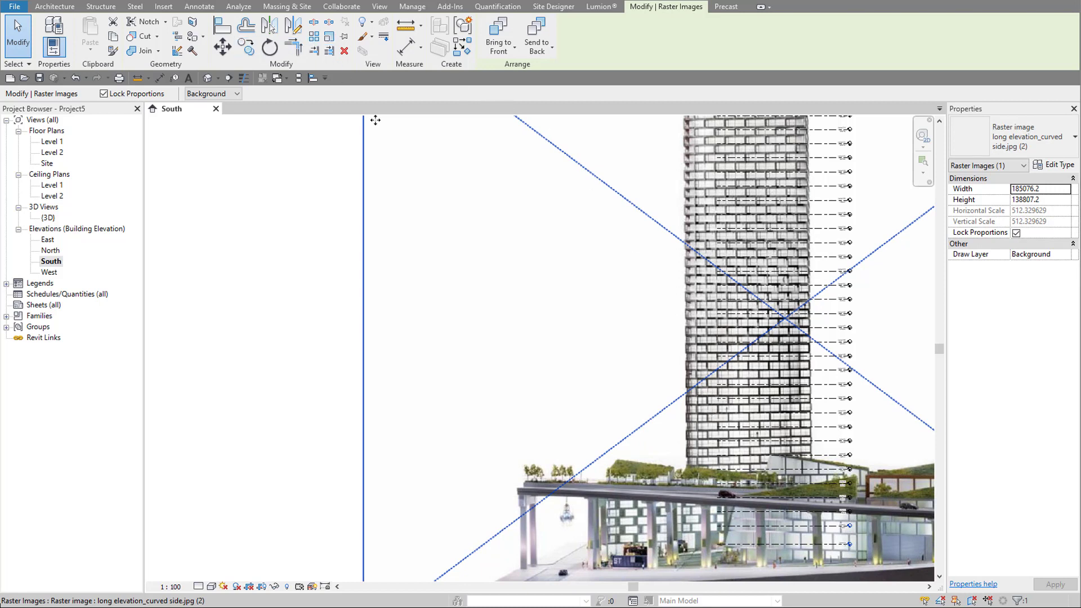
- Scale the elevation image graphically from the lowest level so the top of the tower reaches the Roof level
click(332, 41)
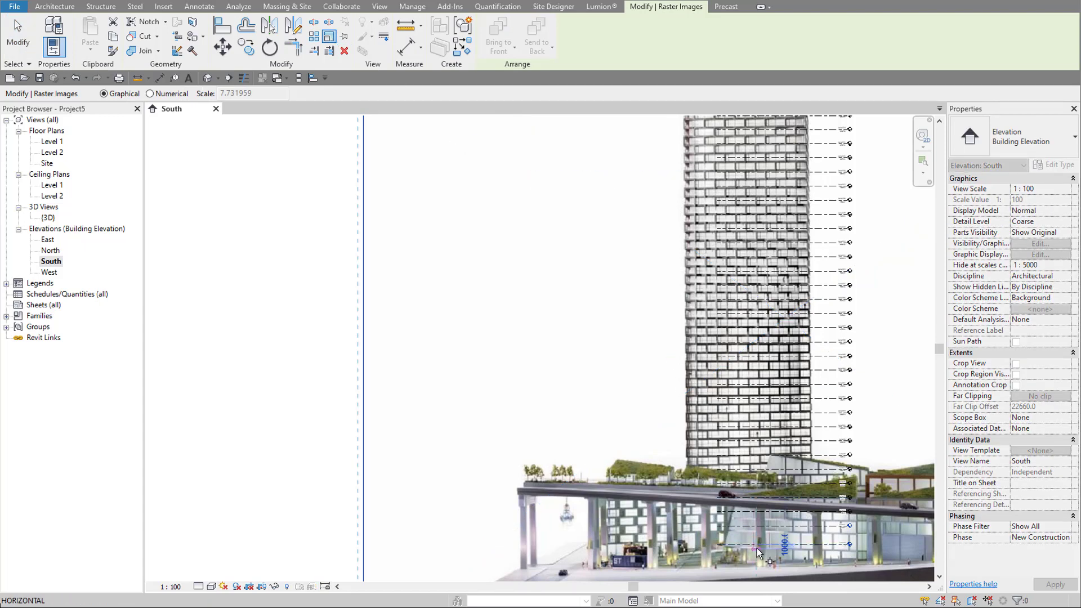
scroll(756, 548, down, 3)
scroll(758, 326, up, 5)
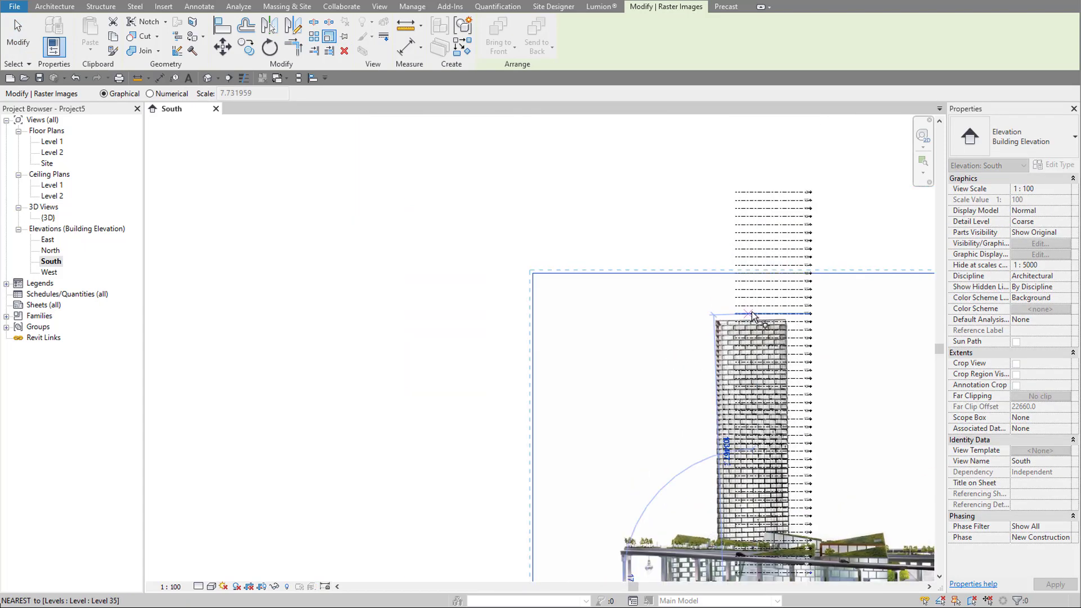
click(757, 327)
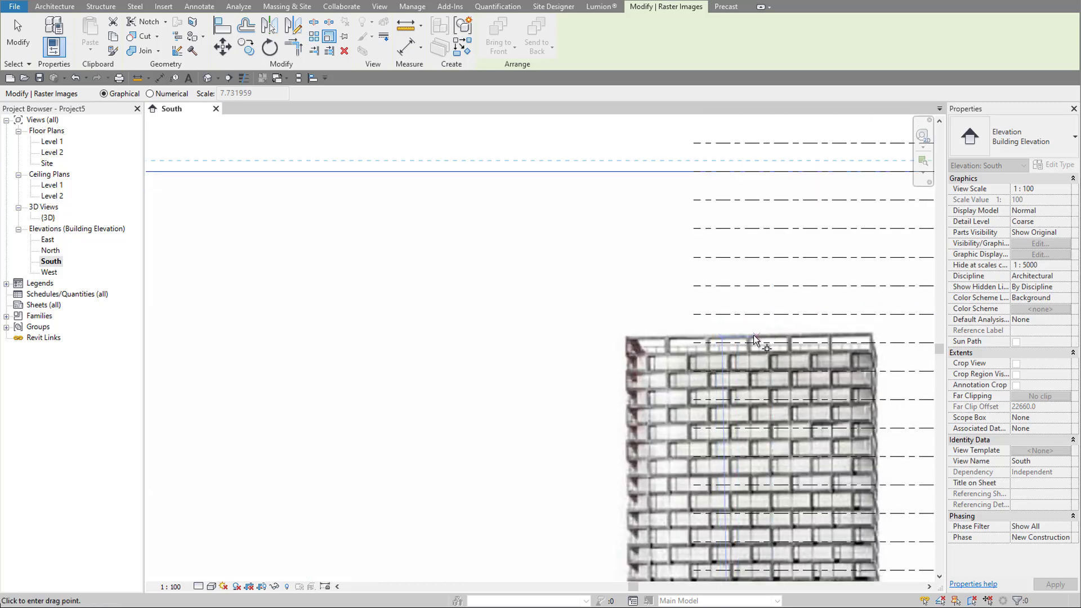
scroll(754, 336, up, 3)
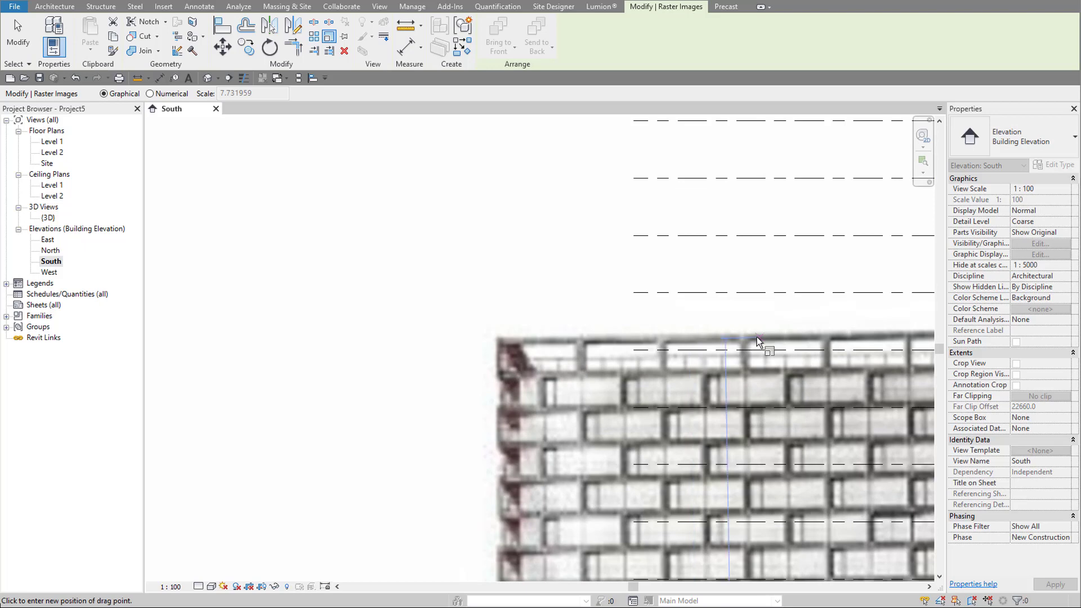
scroll(756, 337, down, 7)
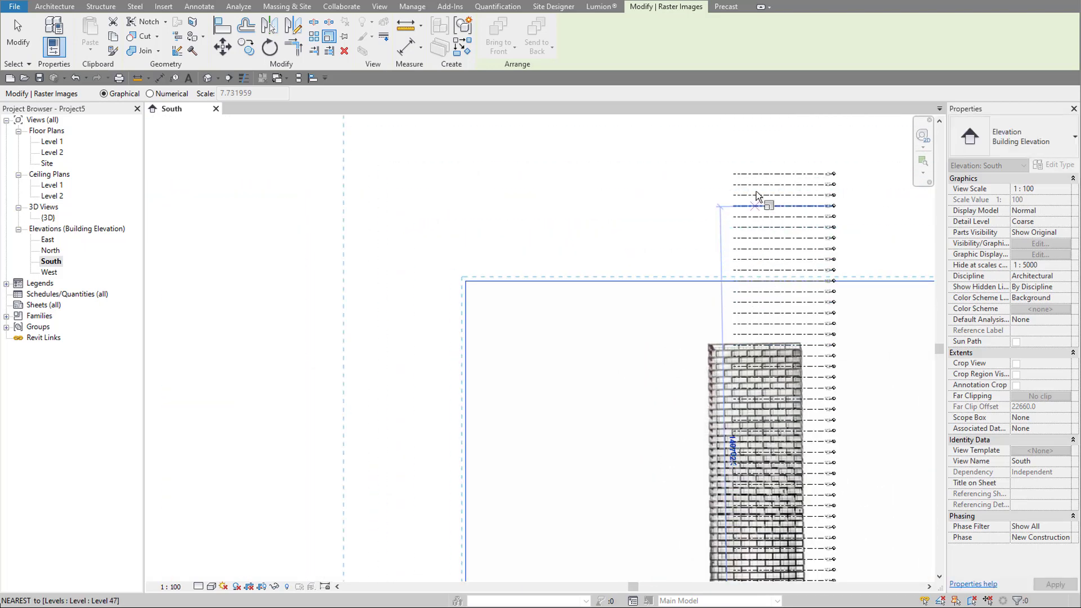
scroll(755, 181, up, 7)
scroll(772, 224, down, 2)
scroll(766, 244, up, 2)
scroll(766, 244, down, 1)
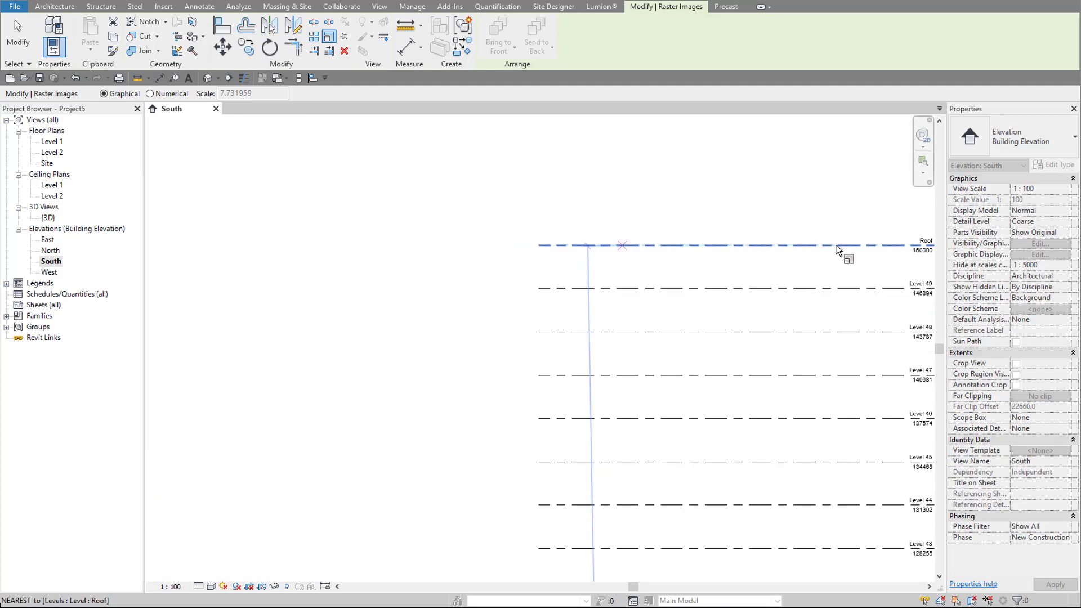
click(754, 245)
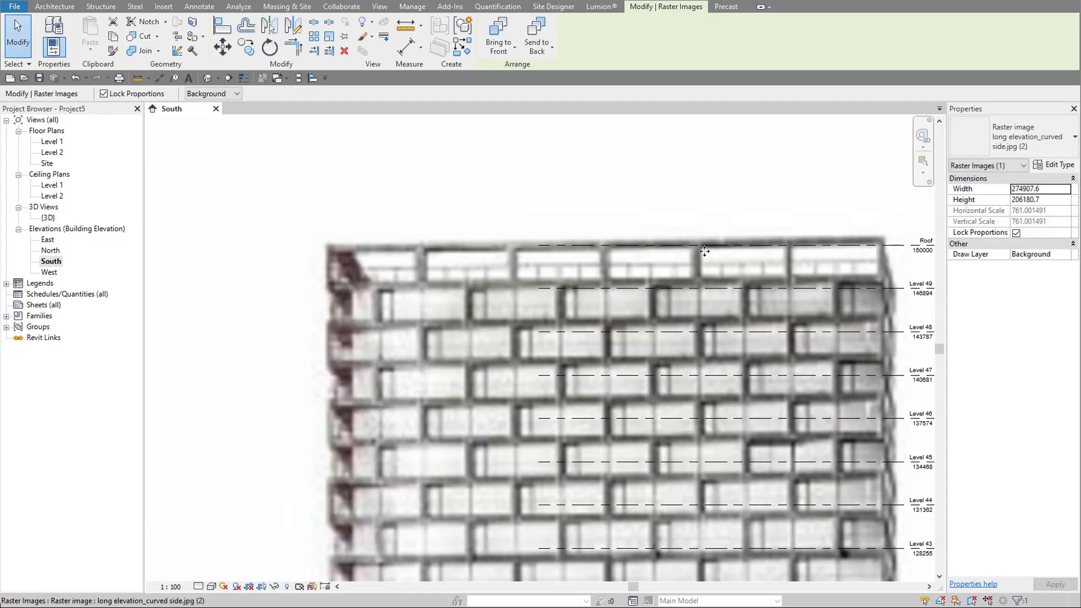
- Nudge the scaled elevation image left until the tower stands clear of the level lines
scroll(704, 271, down, 5)
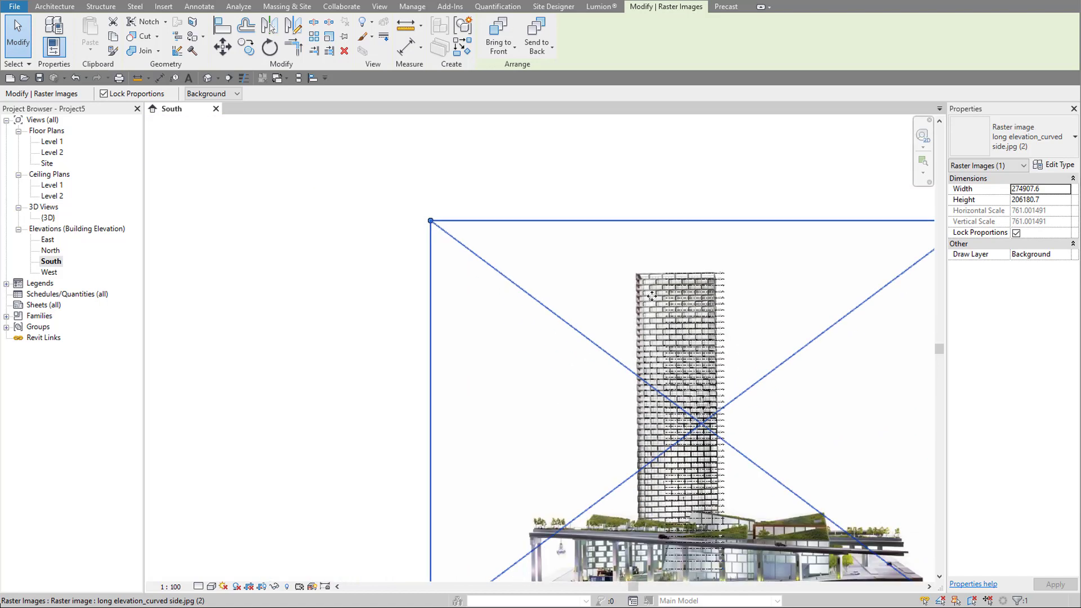
key(Left)
key(Left)
key(Left)
key(Left)
key(Left)
key(Left)
key(Left)
key(Left)
key(Left)
key(Left)
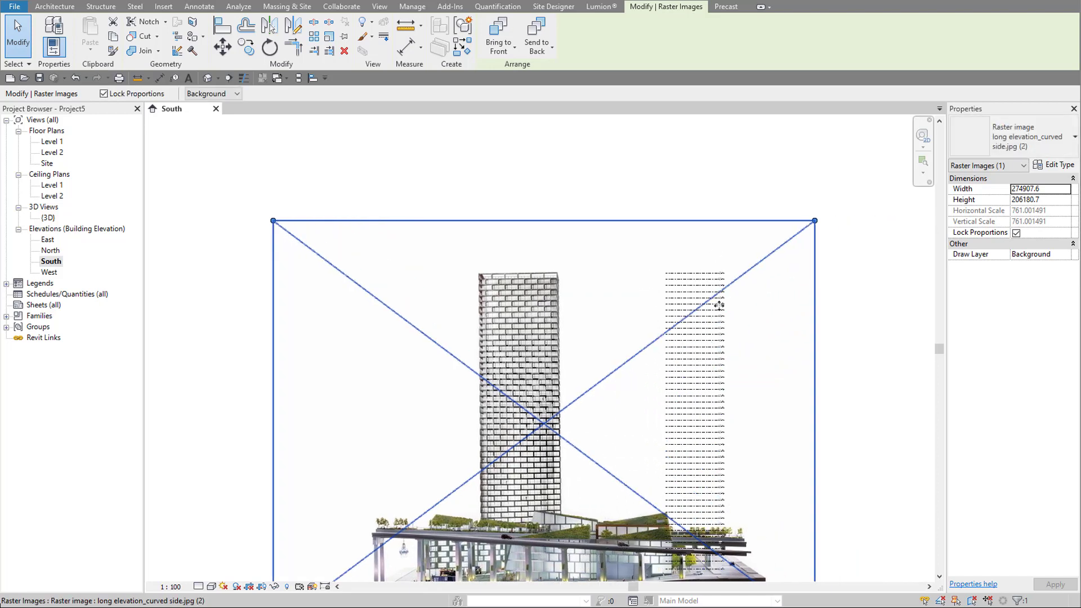
- Deselect the image and rename the South elevation view as "Long Elevation - Curved Side"
click(725, 163)
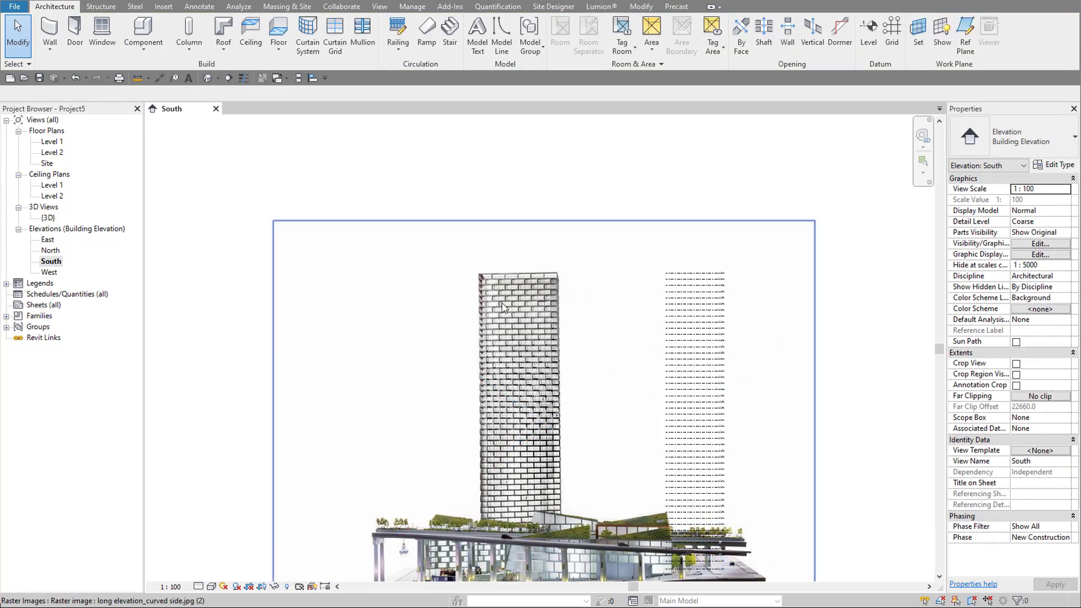
right_click(53, 261)
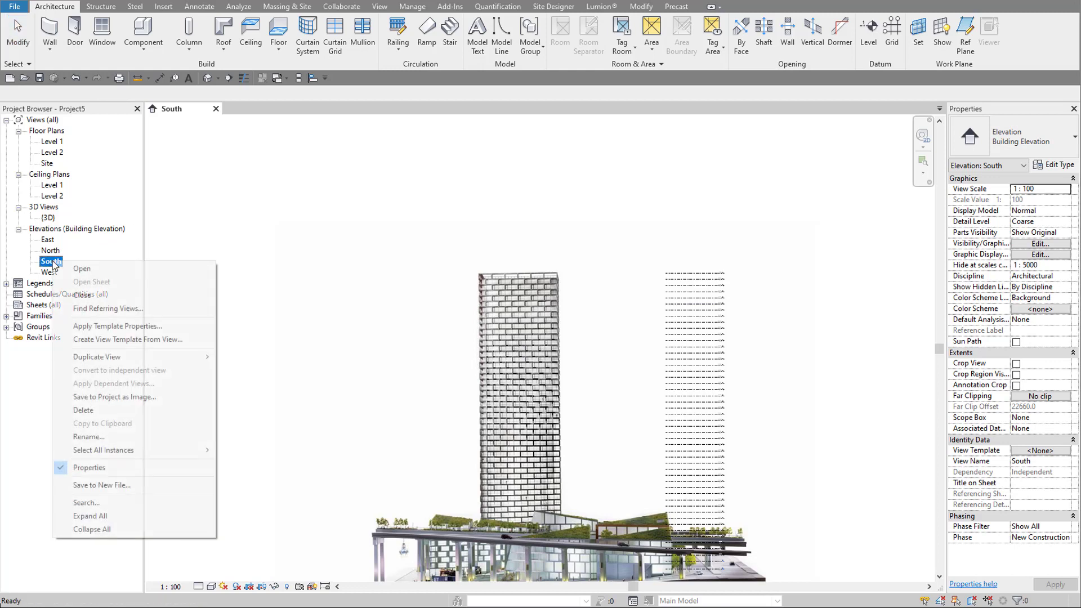
click(134, 435)
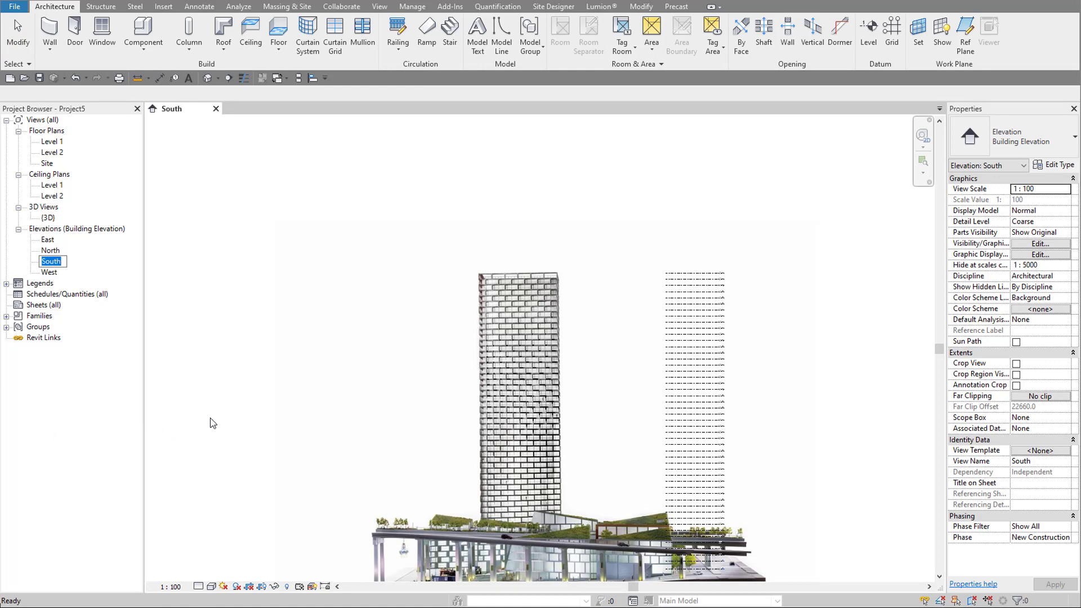
text(Long Elevation - Curved Side)
key(Return)
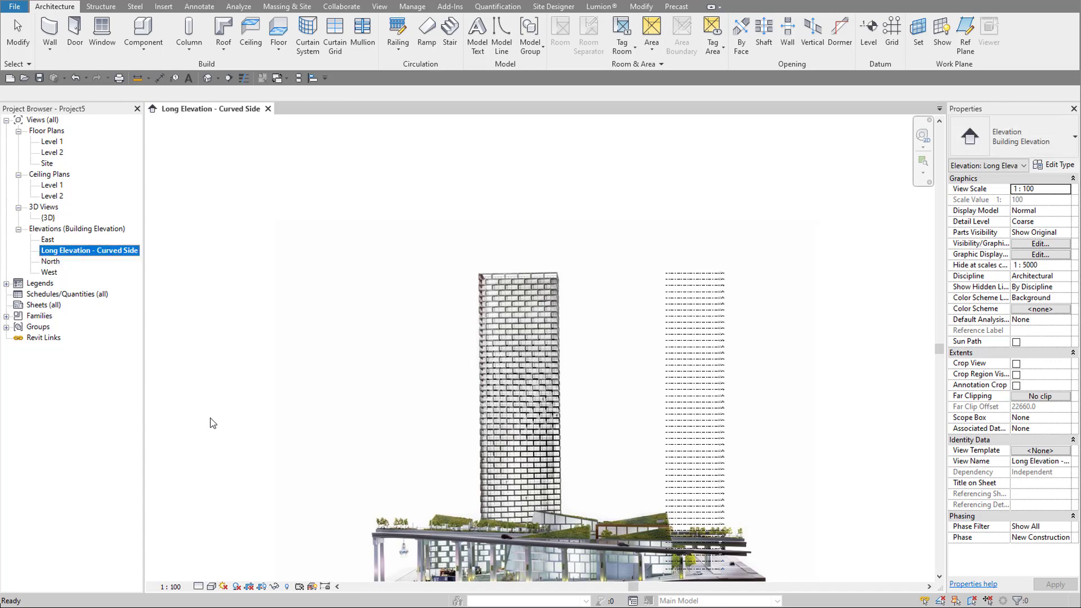
- Rename the North elevation view as "Long Elevation - Flat Side"
right_click(51, 262)
click(119, 435)
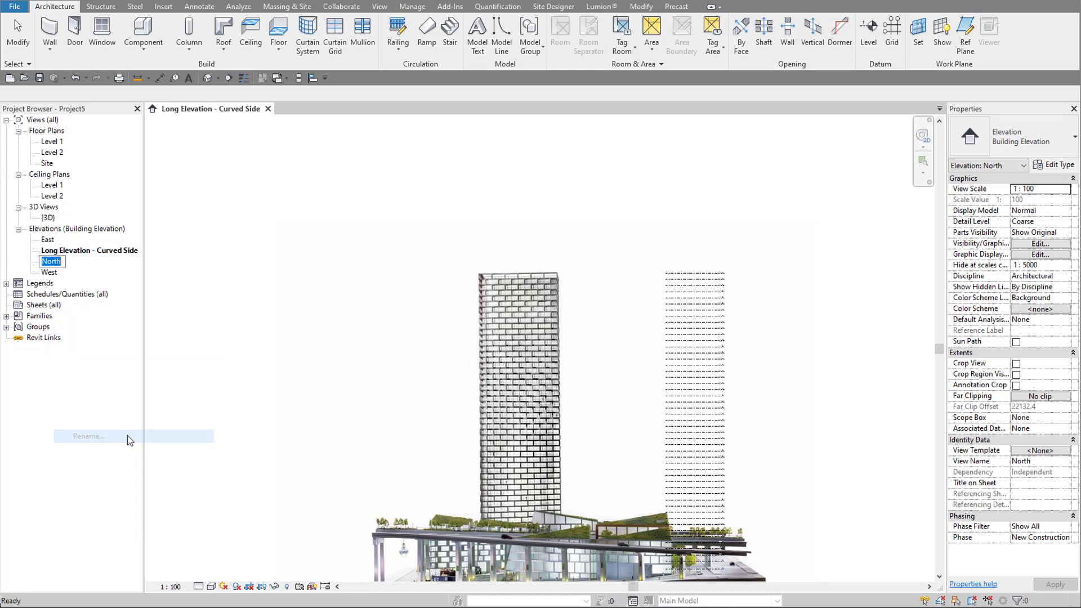
text(Long E)
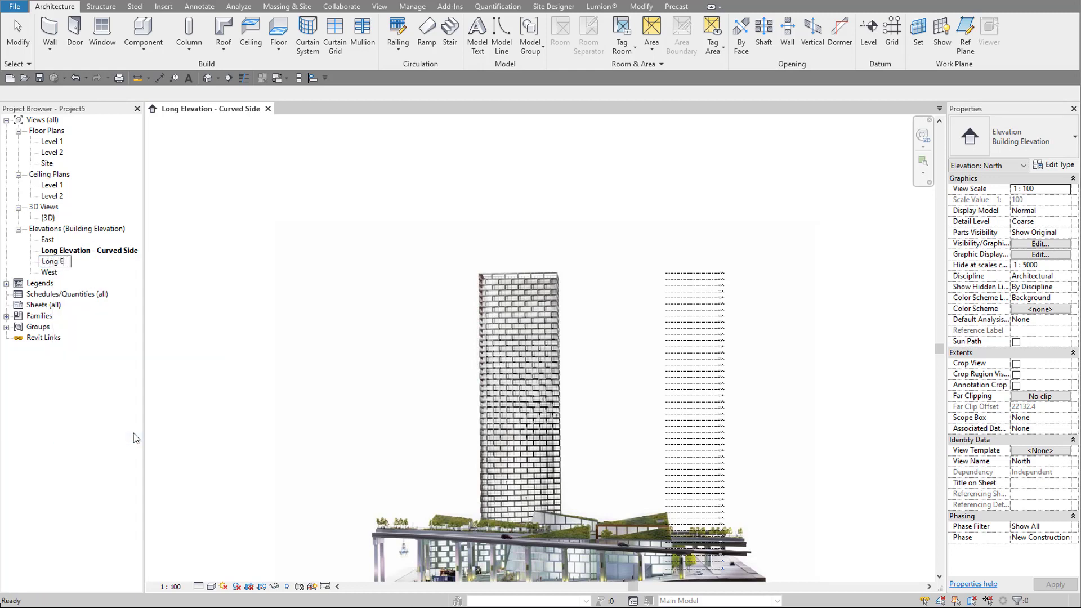
text(levation - Flat Side)
key(Return)
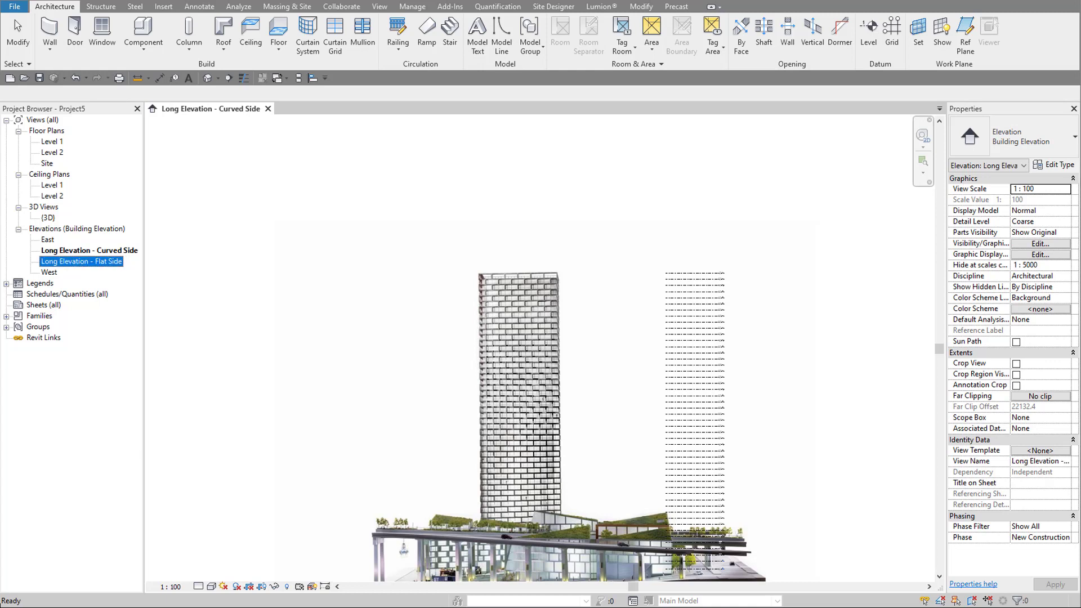
click(596, 344)
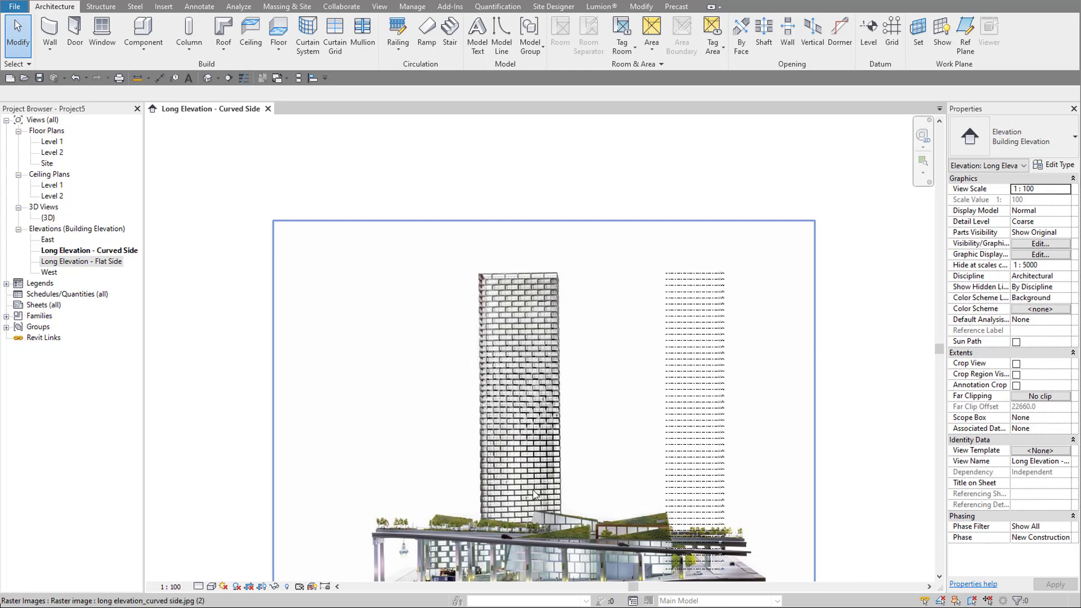
key(Escape)
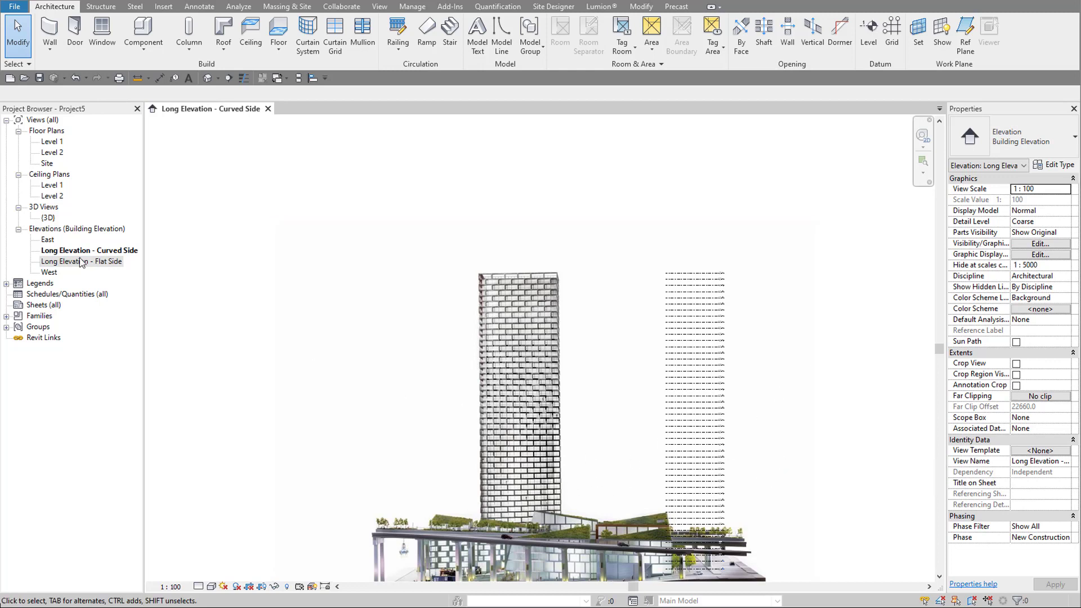
- Rename the East elevation view as "Short Elevation - Curved Side"
right_click(48, 240)
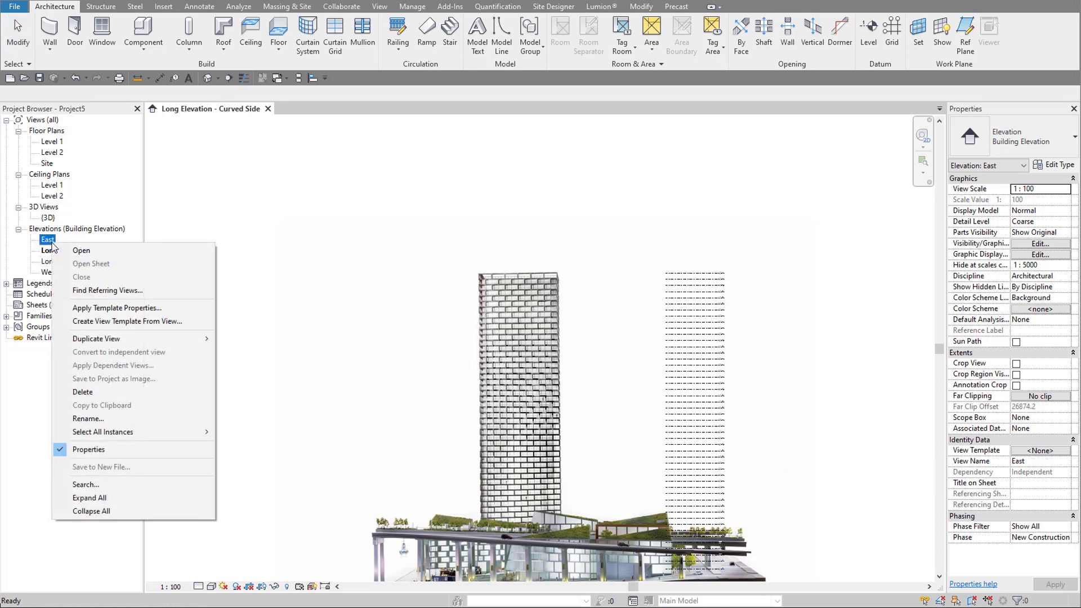
click(140, 418)
text(Short Elevation - )
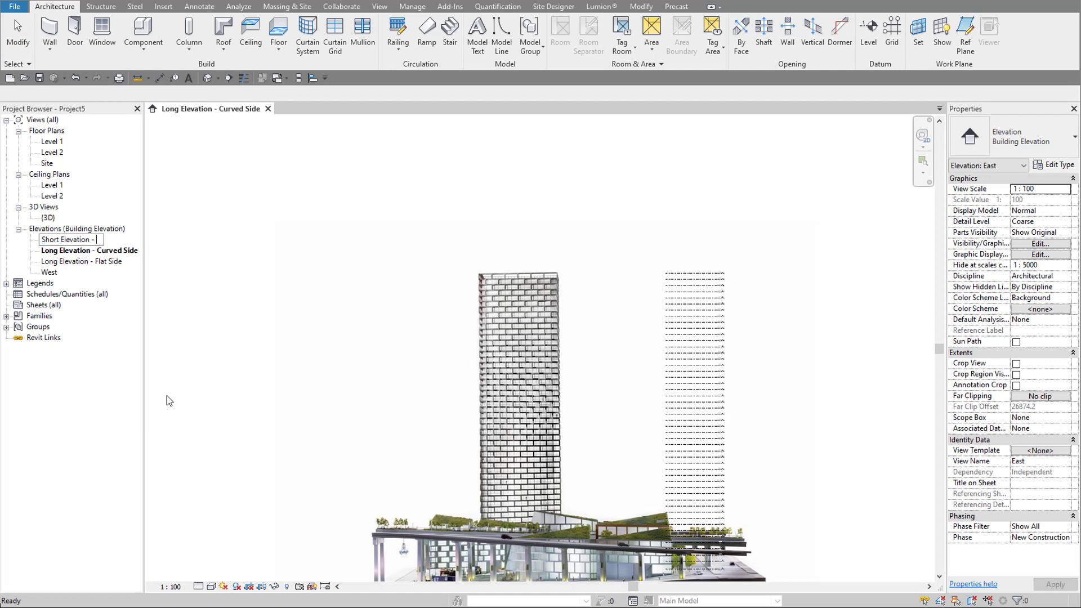
text(Curved Side)
key(Return)
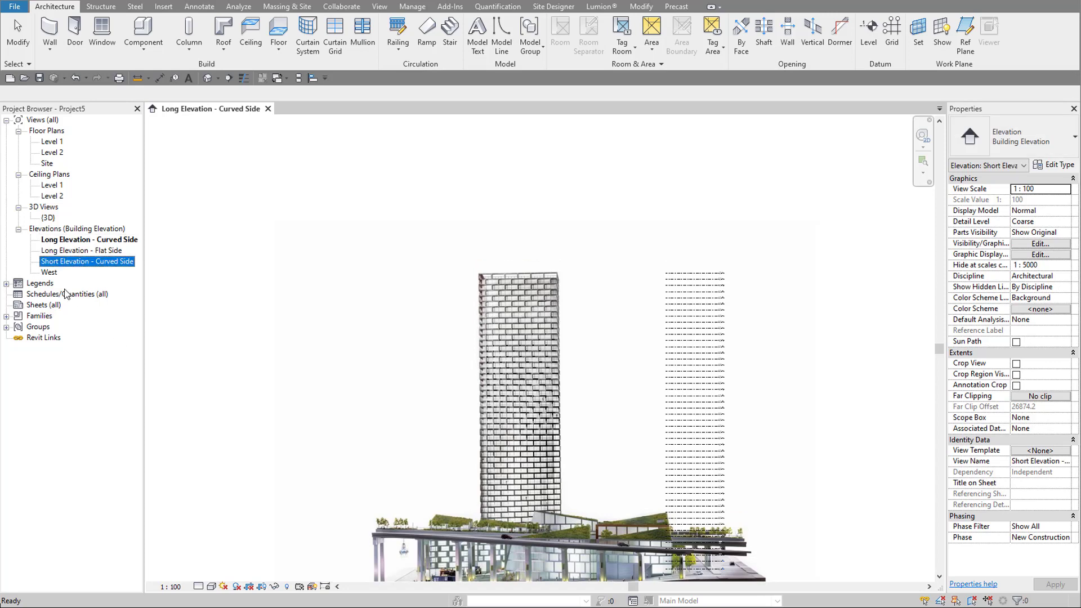
- Rename the West elevation view as "Short Elevation - Flat Side"
click(49, 273)
right_click(51, 276)
click(142, 449)
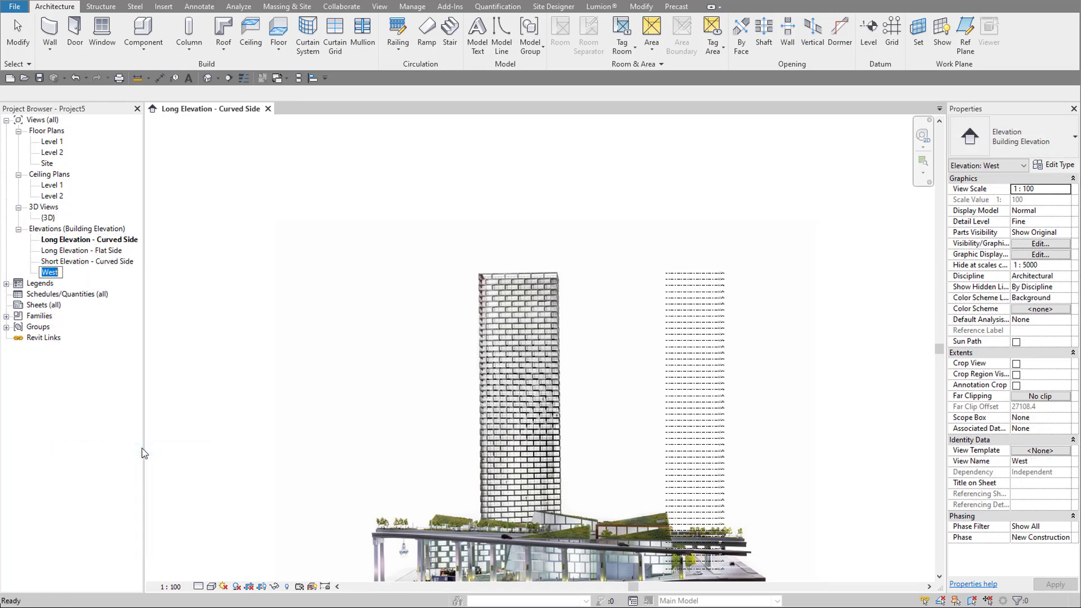
text(Short Elevation - Flat Side)
key(Return)
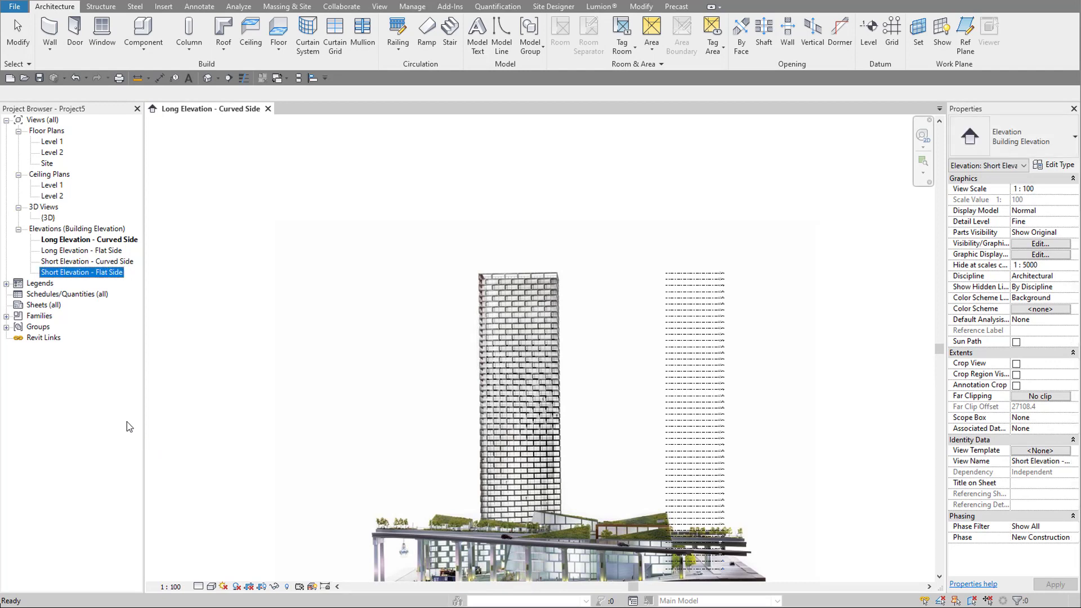
click(188, 293)
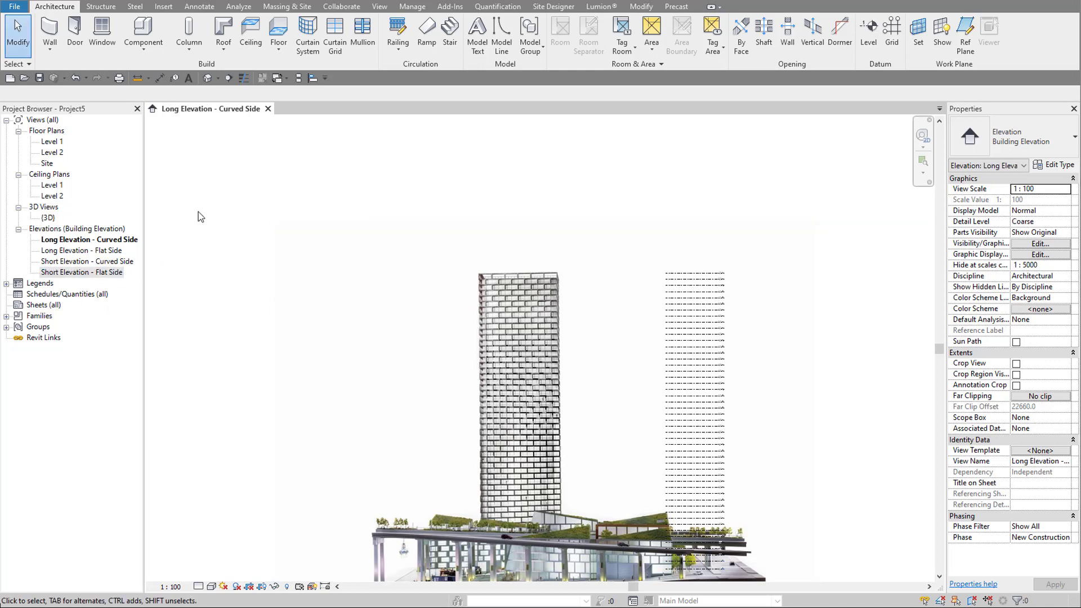
- Open the Short Elevation - Curved Side view and place the image "short elevation_curved side.jpg" from the file folder over the level lines
click(97, 264)
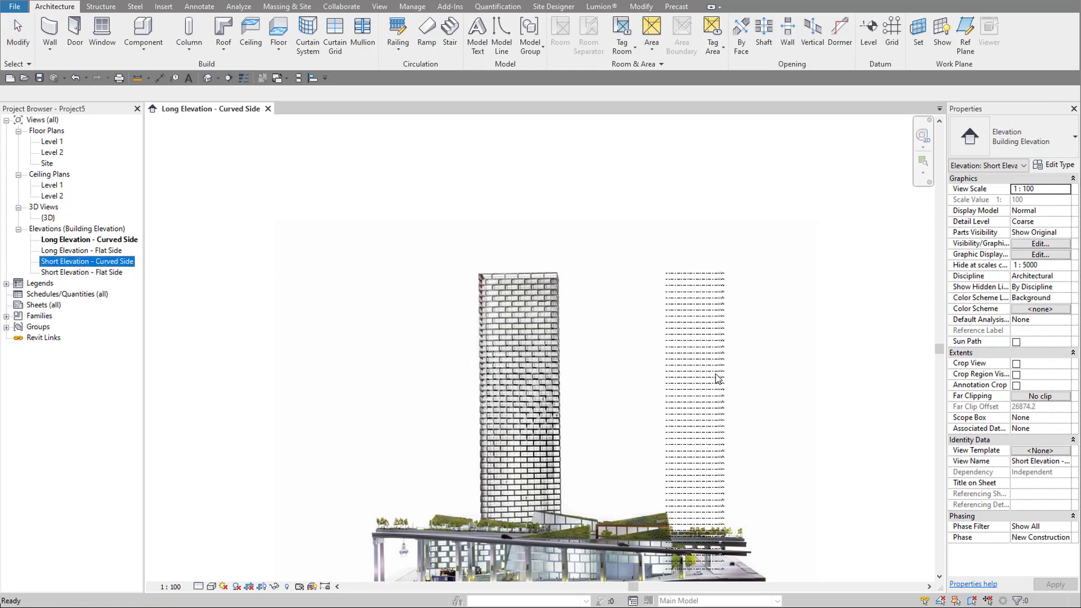
double_click(111, 264)
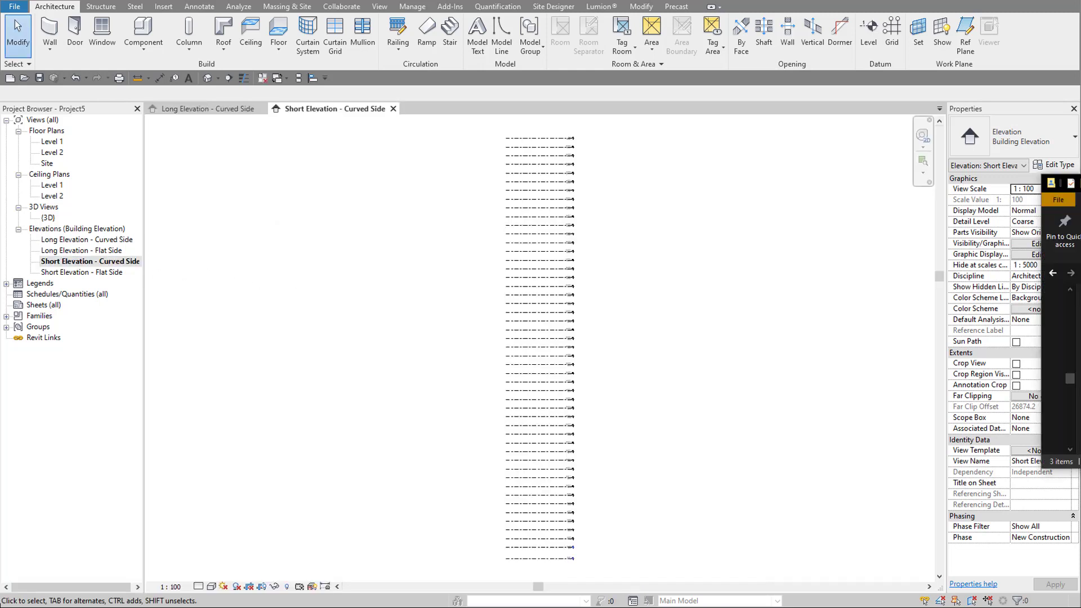
drag(1064, 338, 563, 374)
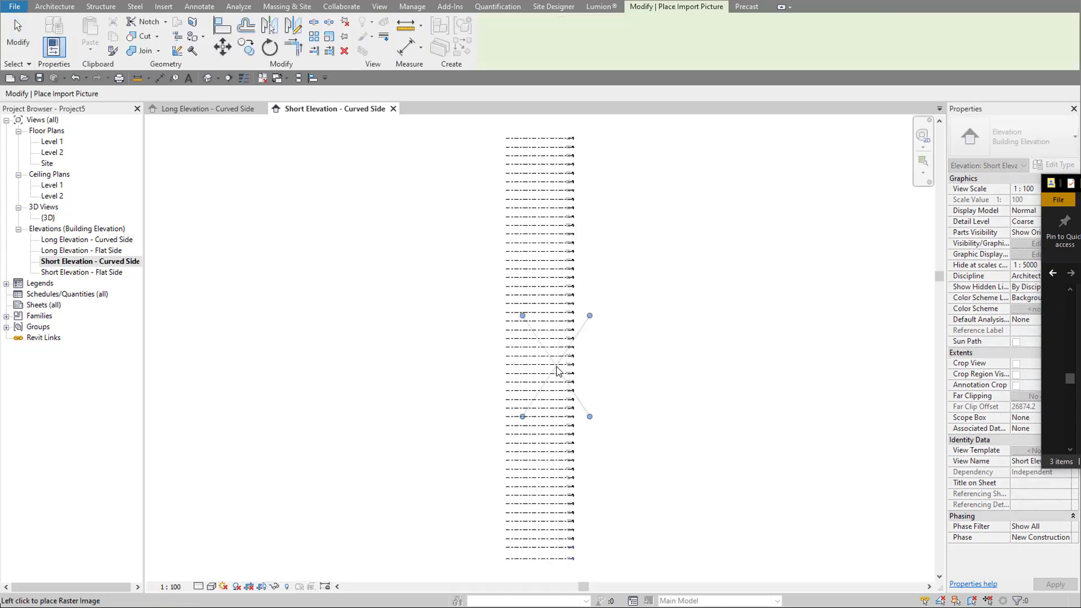
click(505, 417)
click(526, 463)
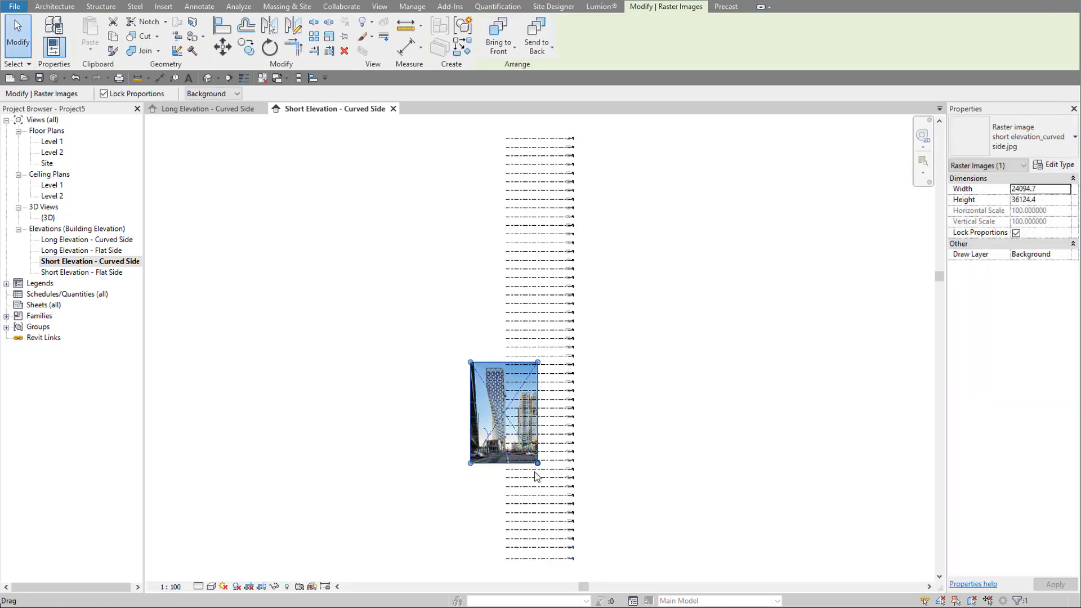
- Move the short elevation image straight down from the tower's street-level base onto the lowest level line
scroll(530, 547, up, 1)
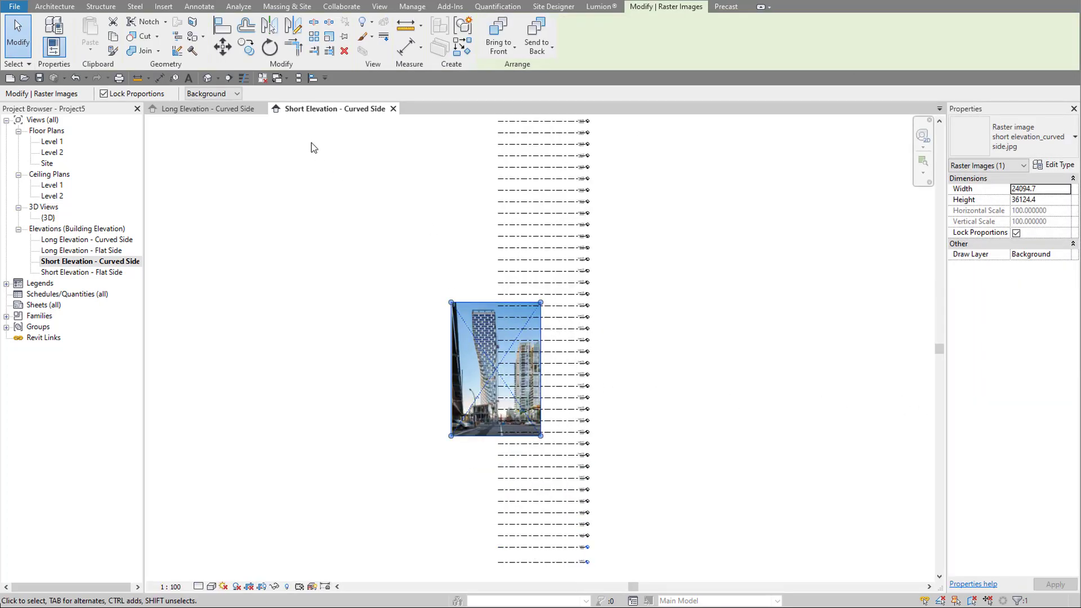
scroll(550, 191, down, 2)
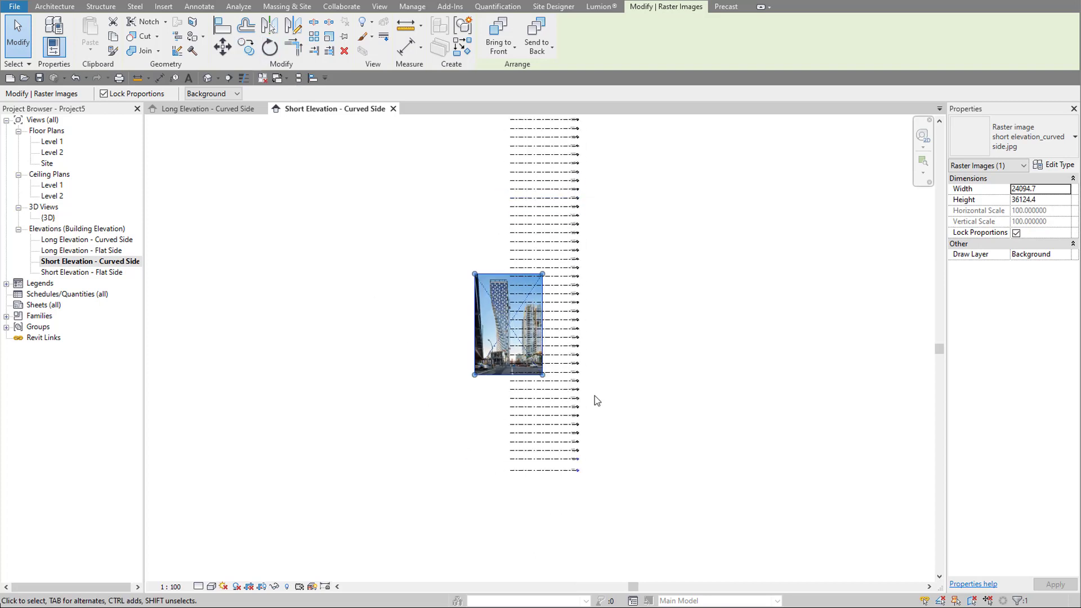
scroll(595, 394, up, 3)
scroll(478, 356, up, 1)
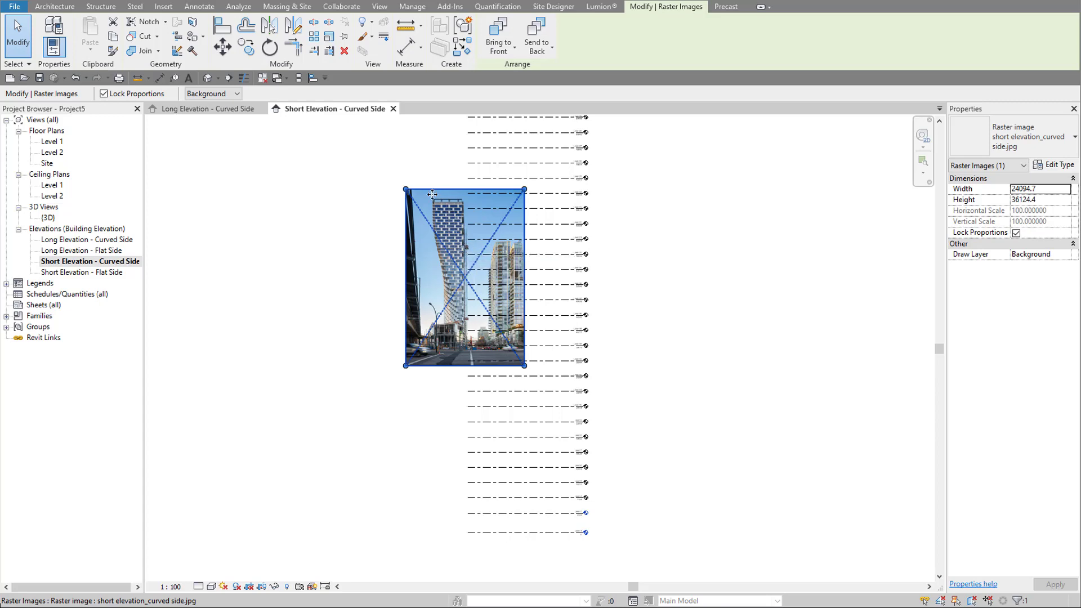
click(231, 52)
scroll(461, 354, up, 2)
scroll(464, 338, up, 3)
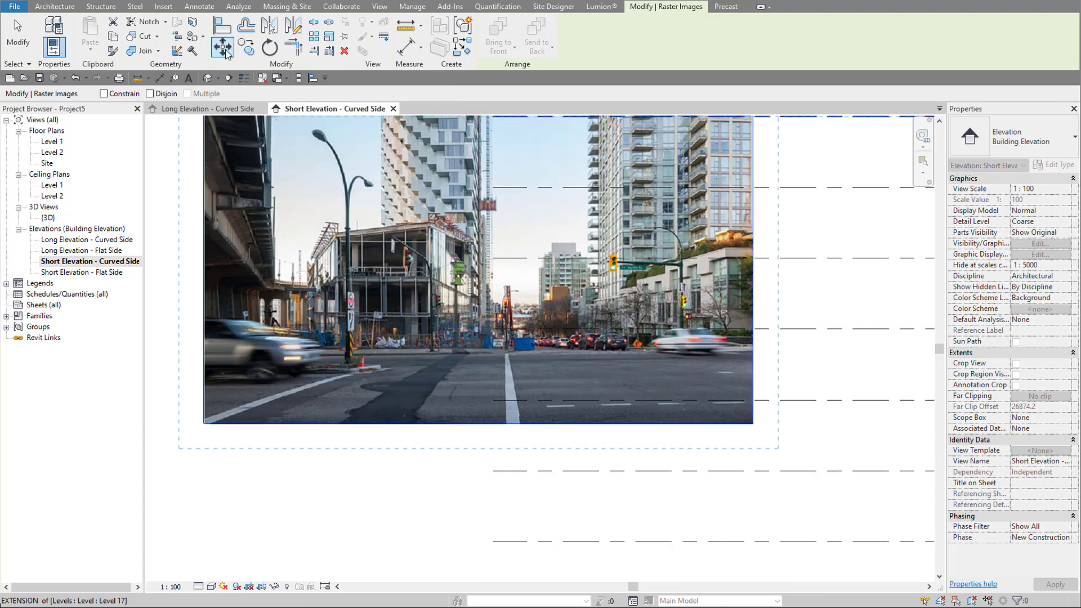
click(458, 338)
scroll(458, 338, down, 5)
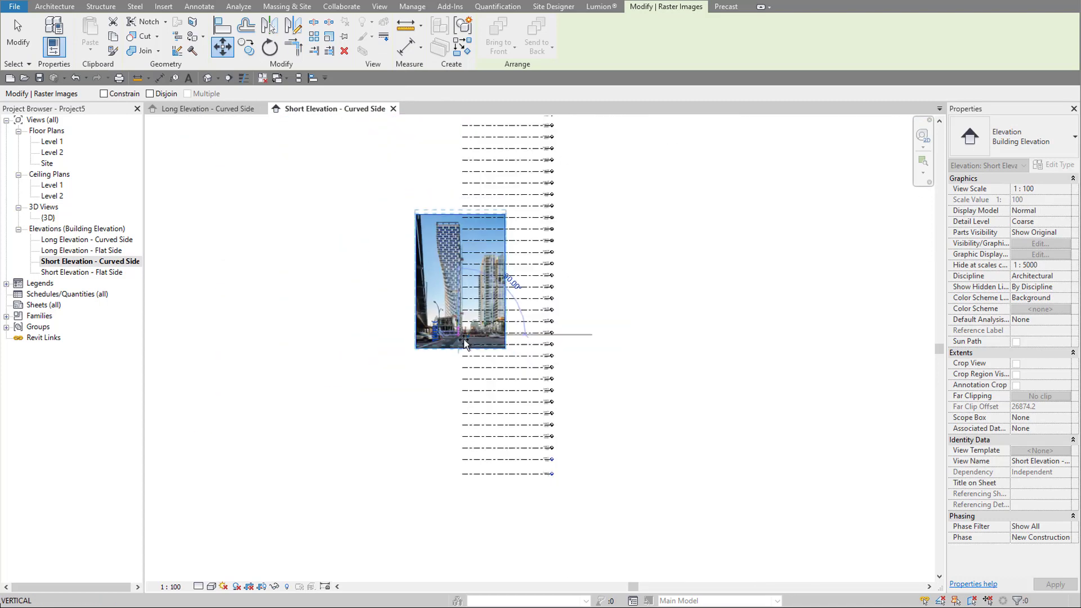
scroll(459, 467, up, 2)
click(479, 481)
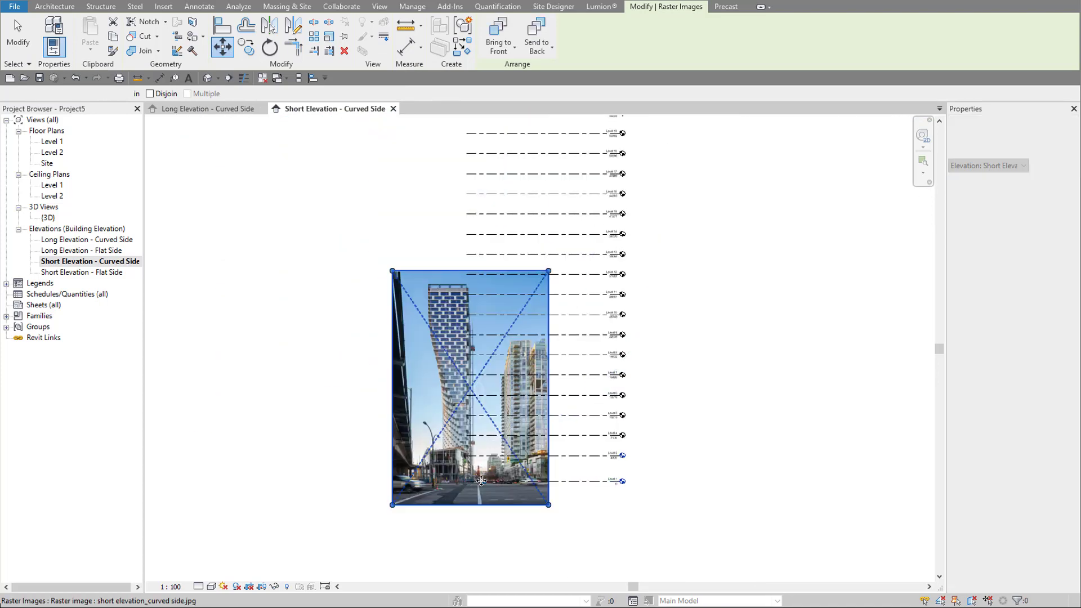
- Scale the short elevation image graphically from the lowest level so the top of the tower reaches the Roof level
click(332, 39)
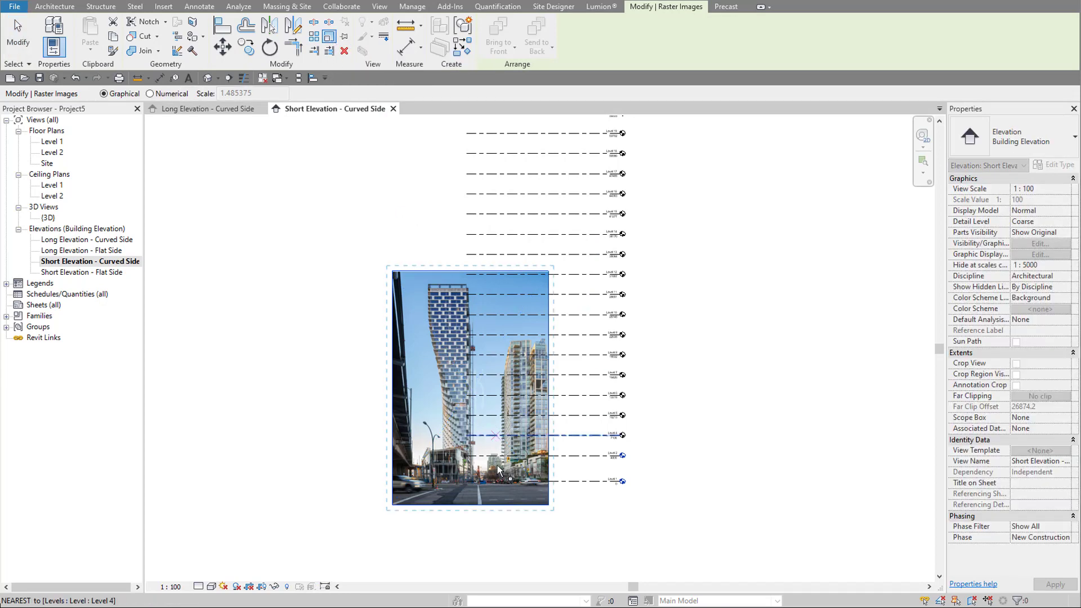
scroll(472, 480, up, 4)
click(467, 485)
scroll(466, 485, down, 3)
scroll(461, 270, up, 2)
scroll(465, 257, up, 4)
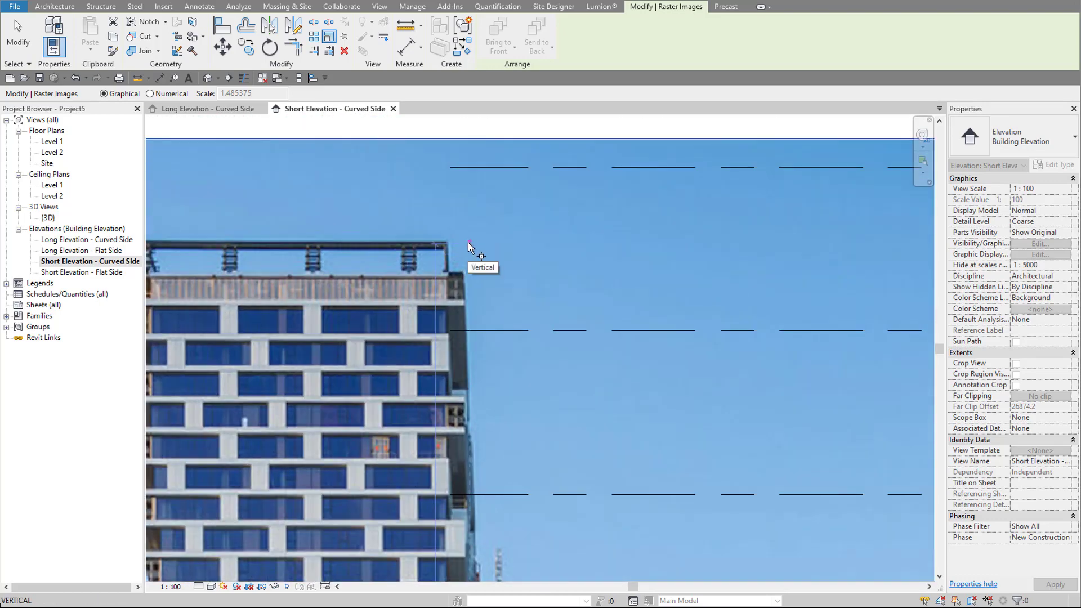
click(468, 242)
scroll(478, 276, down, 5)
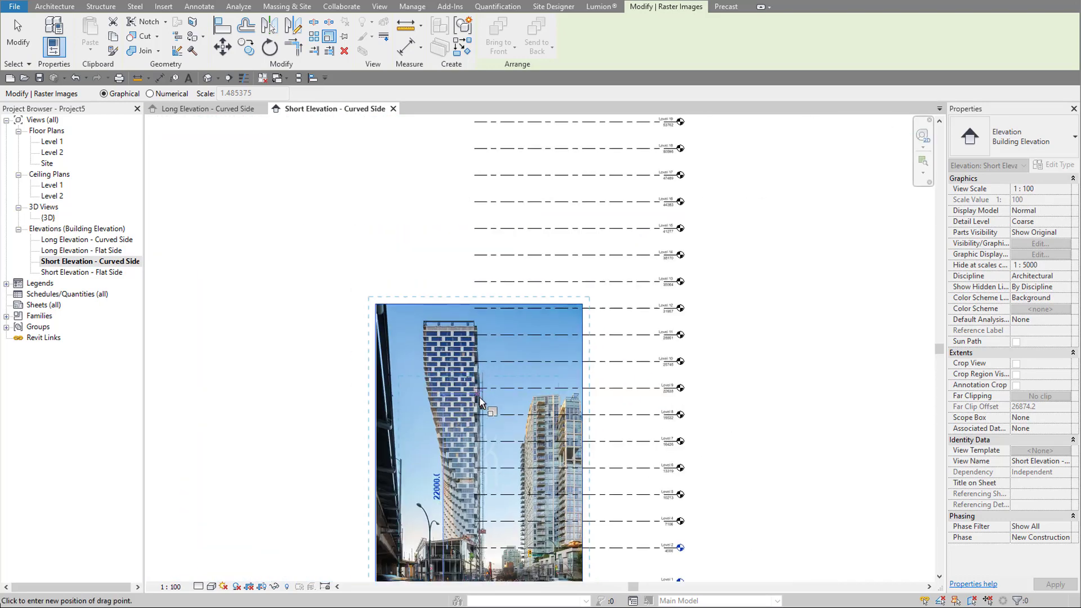
scroll(486, 491, down, 2)
scroll(476, 304, up, 4)
scroll(449, 305, up, 3)
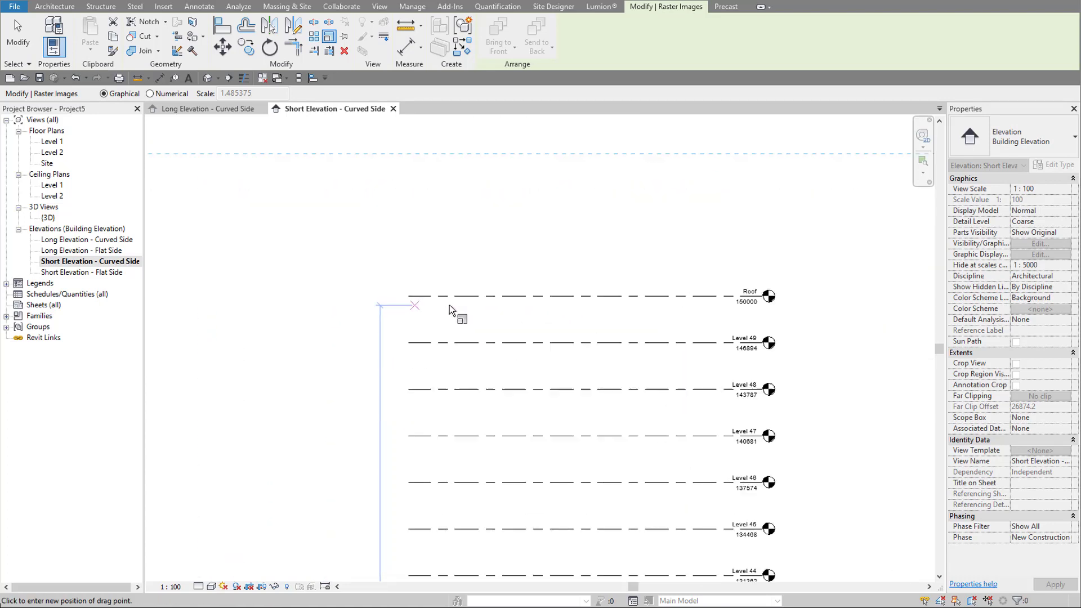
click(413, 299)
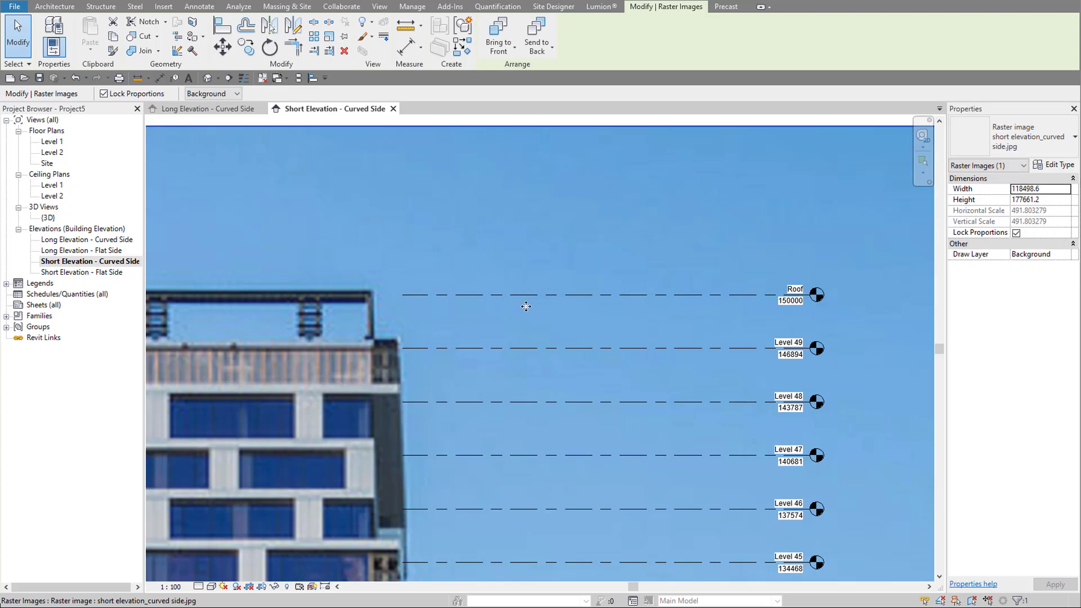
- Nudge the short elevation image left until it stands clear of the level lines, and deselect it
scroll(591, 306, down, 6)
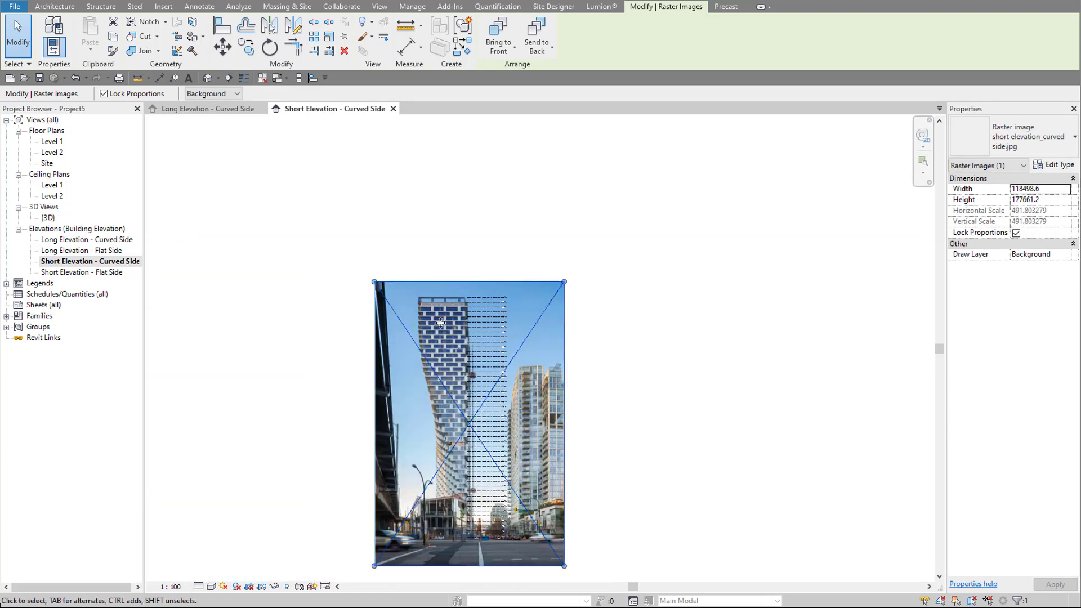
scroll(451, 357, up, 1)
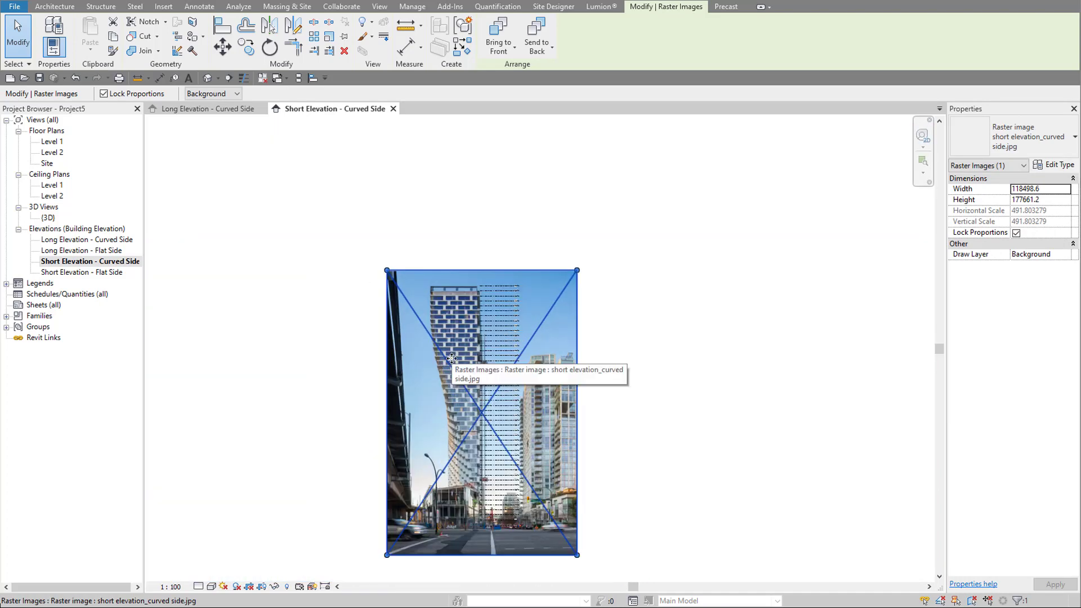
key(Left)
key(Left)
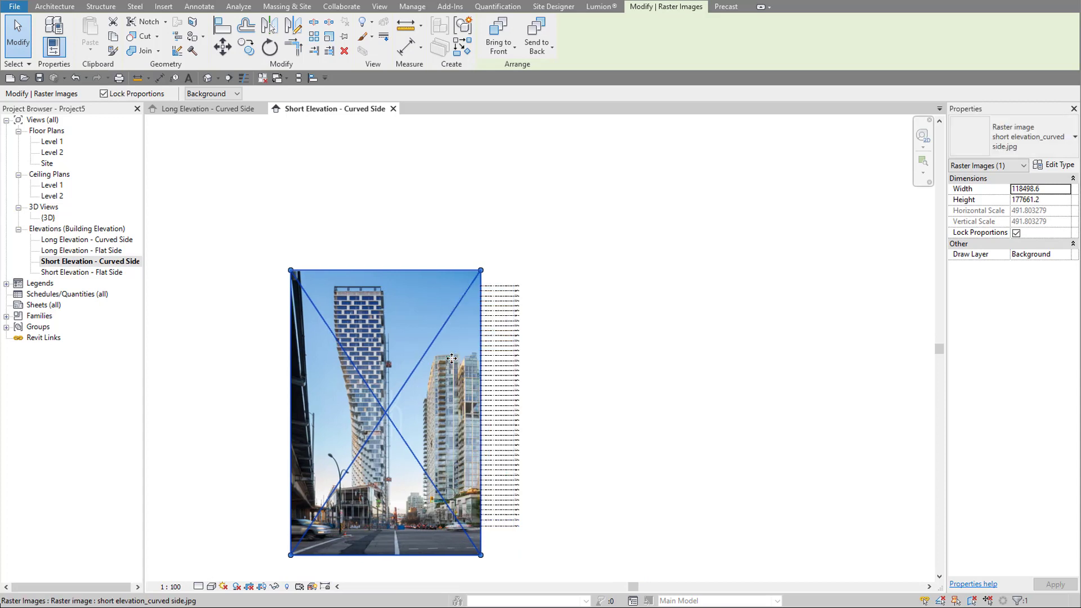
key(Left)
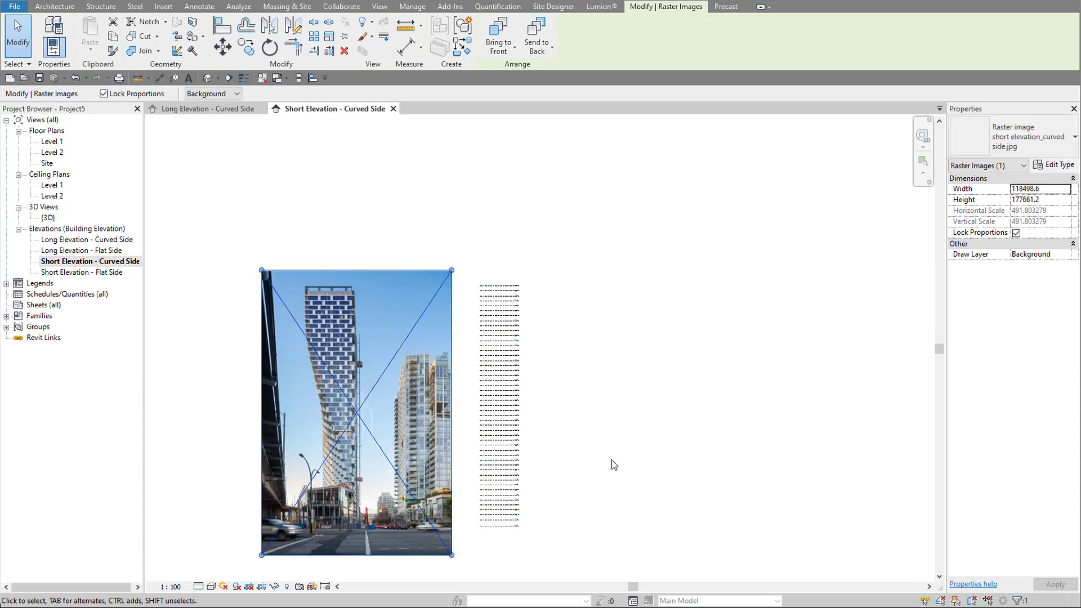
click(653, 442)
scroll(236, 467, up, 2)
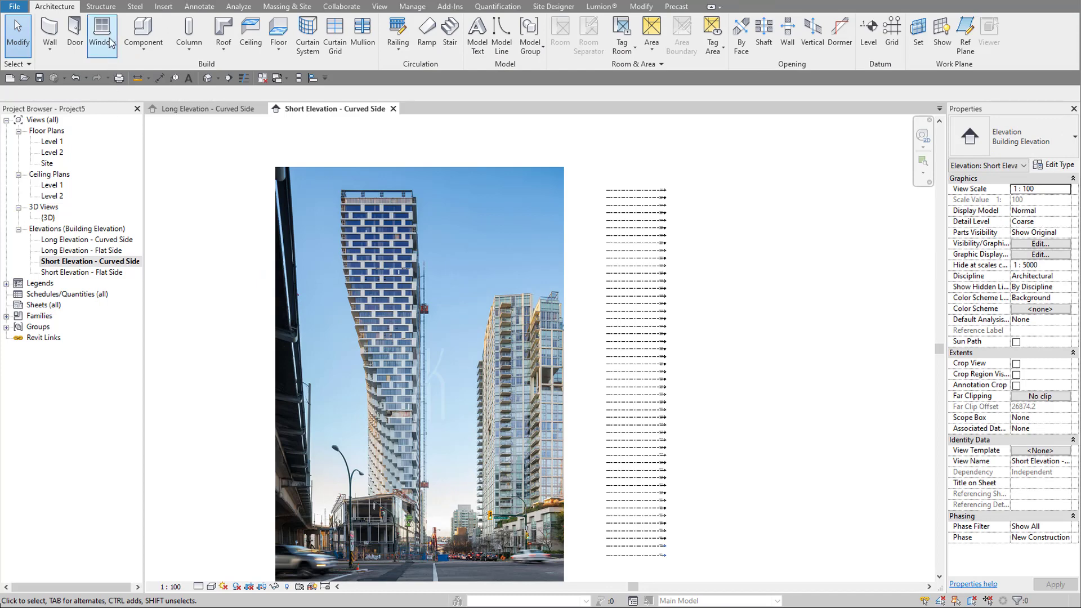
- Draw two vertical reference planes along the tower's left and right edges in the short elevation, extending past the image at both ends
click(965, 45)
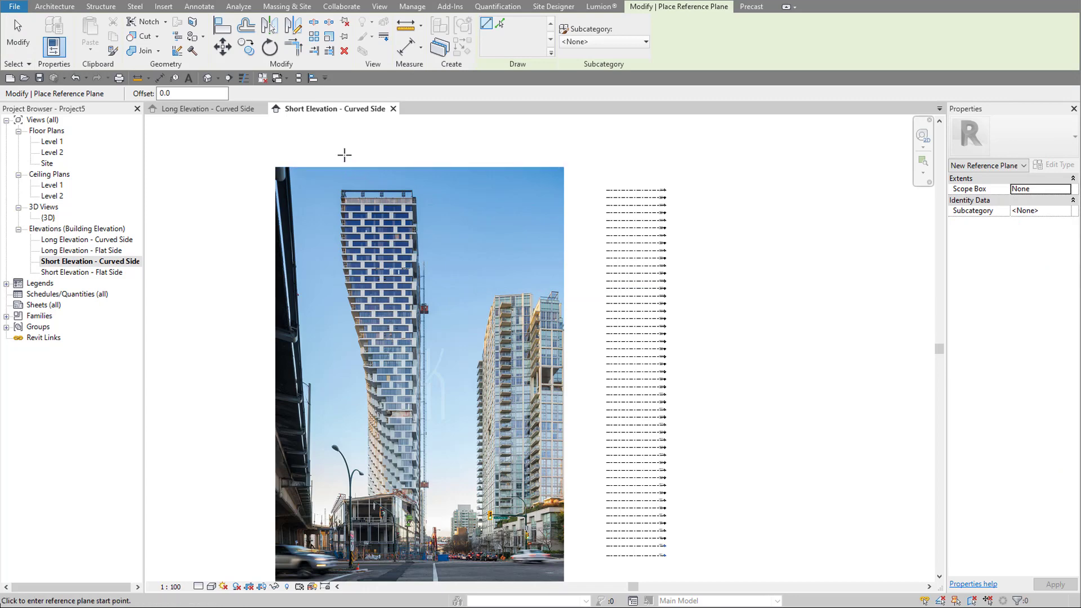
click(340, 147)
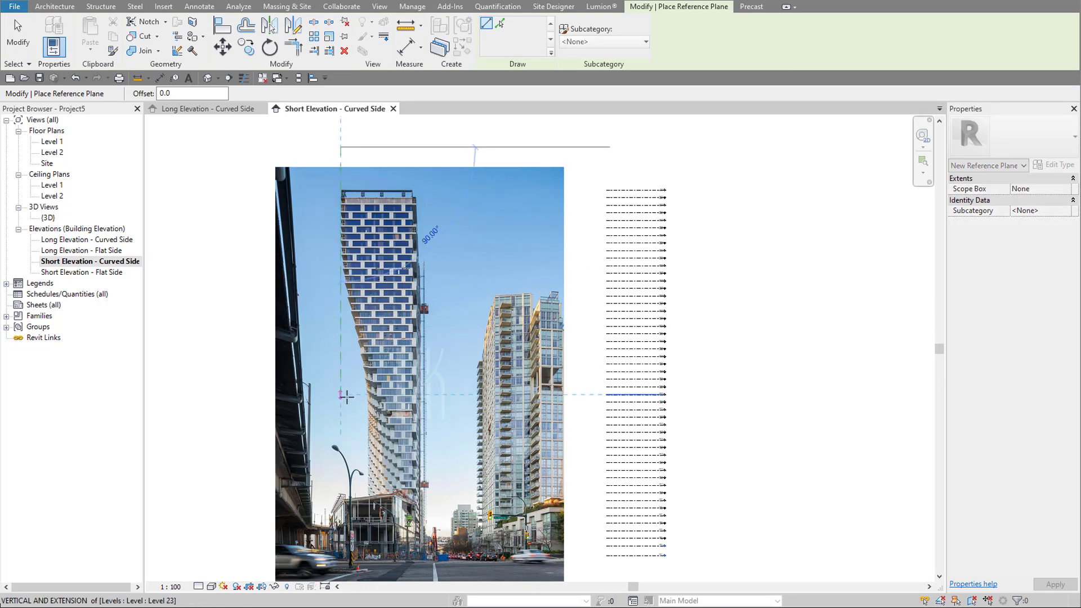
scroll(346, 399, down, 2)
click(345, 503)
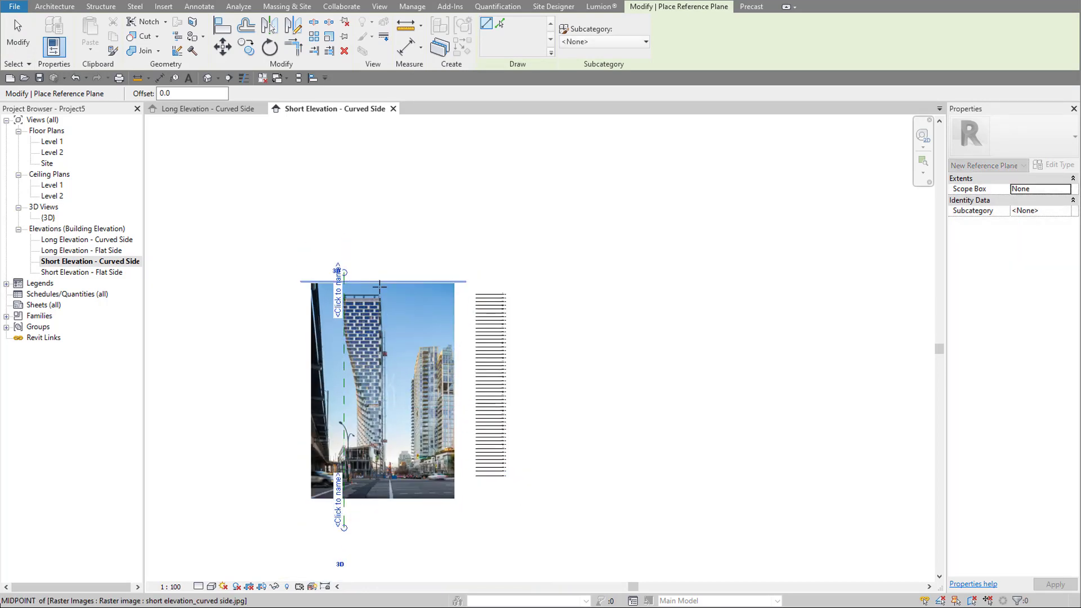
scroll(379, 284, up, 2)
click(381, 265)
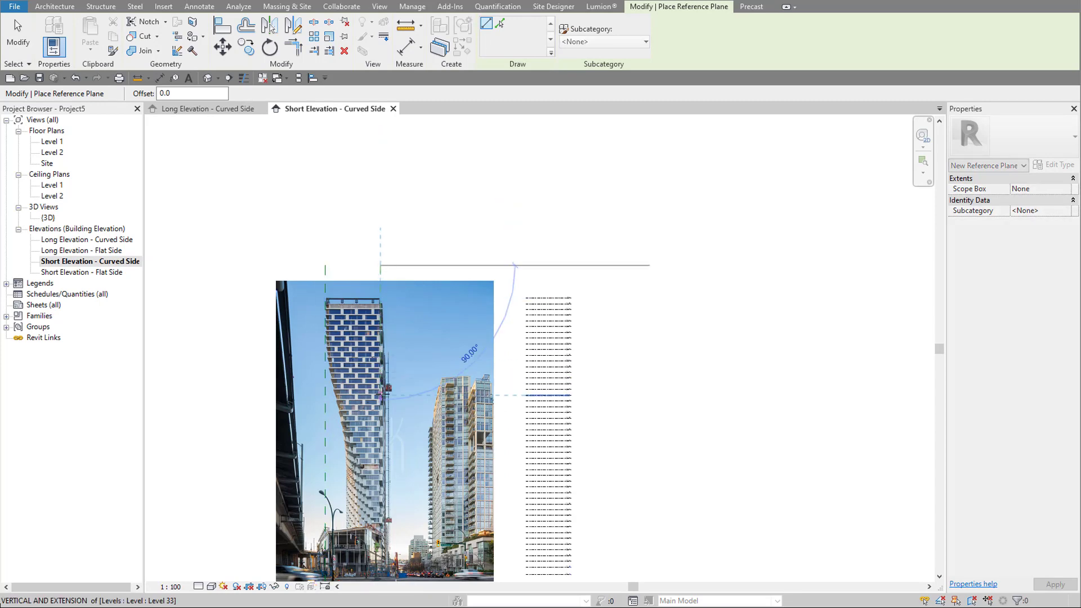
scroll(383, 389, down, 2)
click(381, 519)
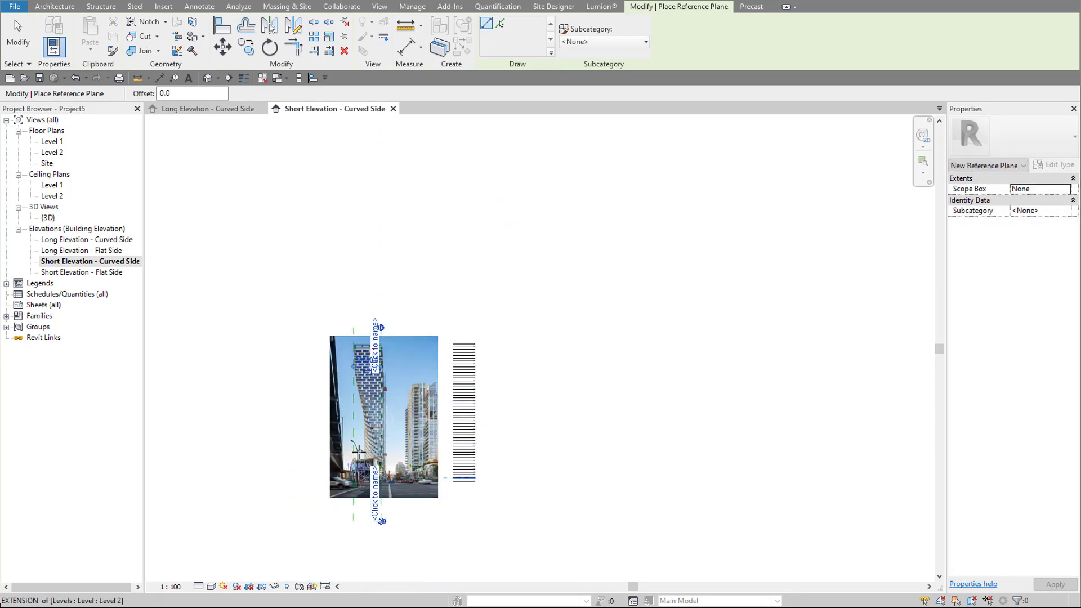
scroll(366, 453, up, 1)
scroll(372, 366, up, 3)
key(Escape)
key(Escape)
- Name the reference plane on the tower's straight right edge "long flat" and the one on its curved left edge "long curved"
click(387, 302)
click(385, 305)
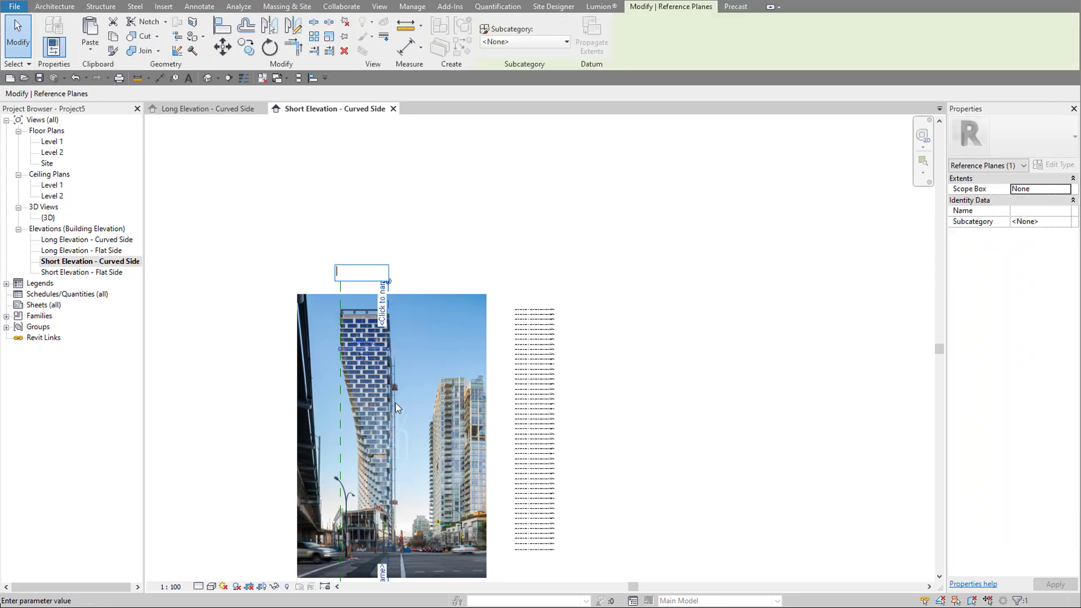
text(long flat)
key(Return)
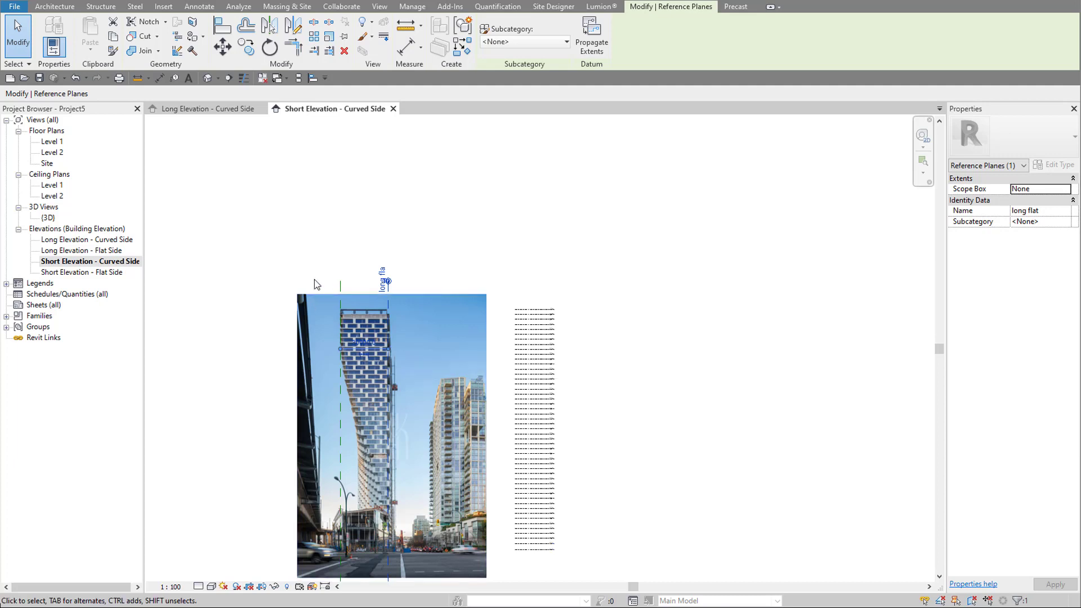
click(340, 289)
click(335, 304)
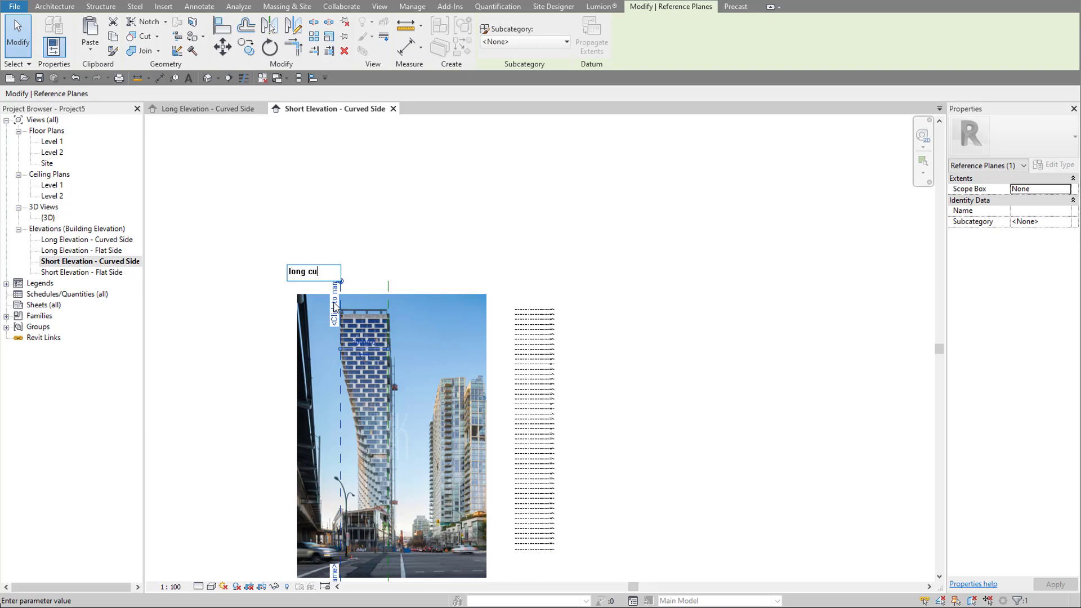
key(Return)
key(Escape)
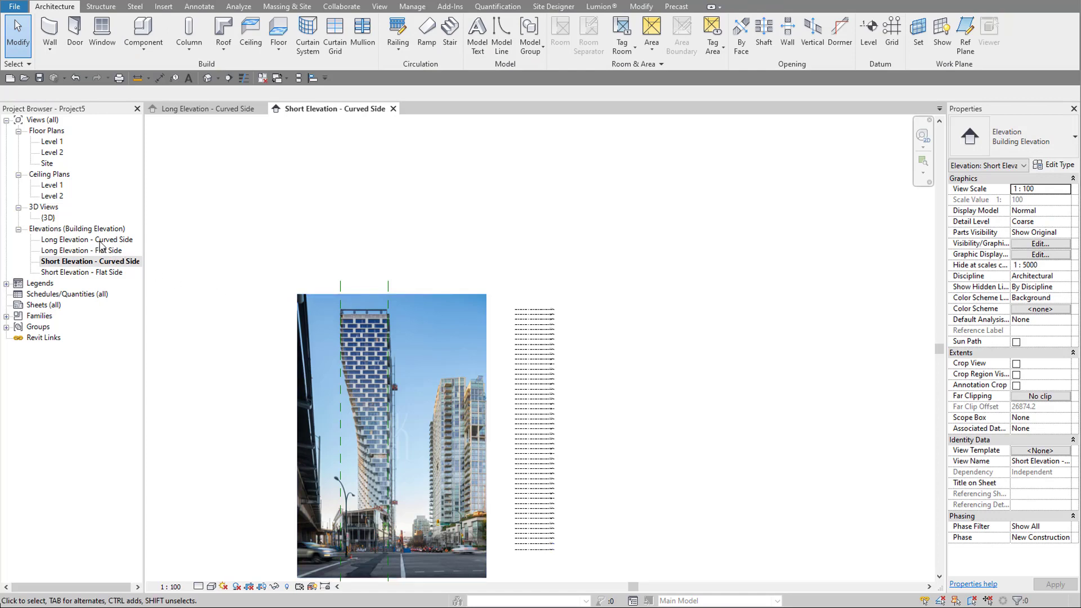
- Open the Long Elevation - Curved Side view and draw a vertical reference plane along the tower's right edge, from above the roof to below the base
click(123, 241)
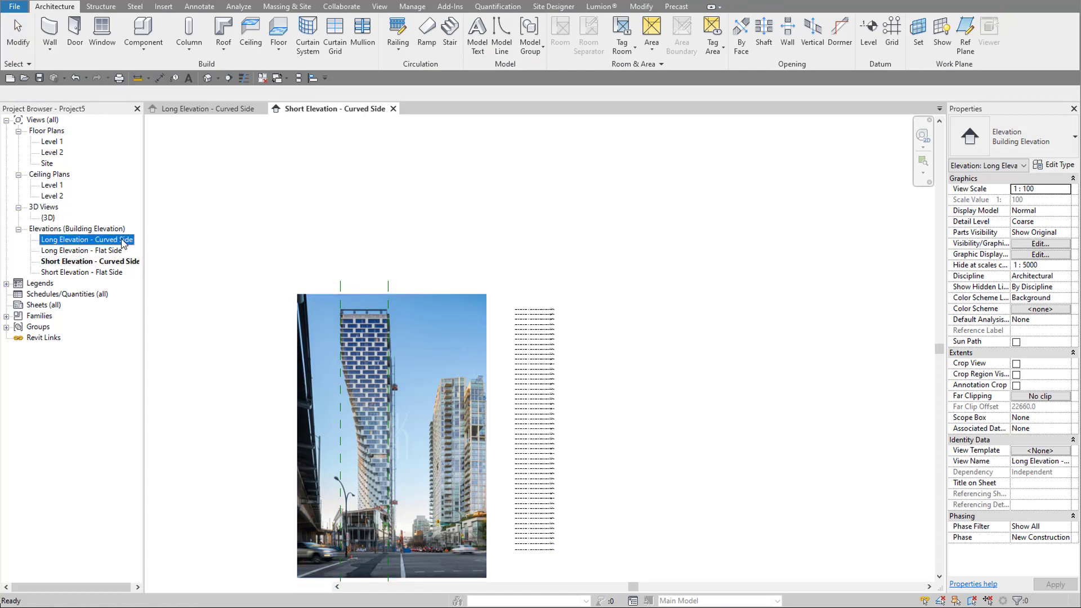
double_click(124, 241)
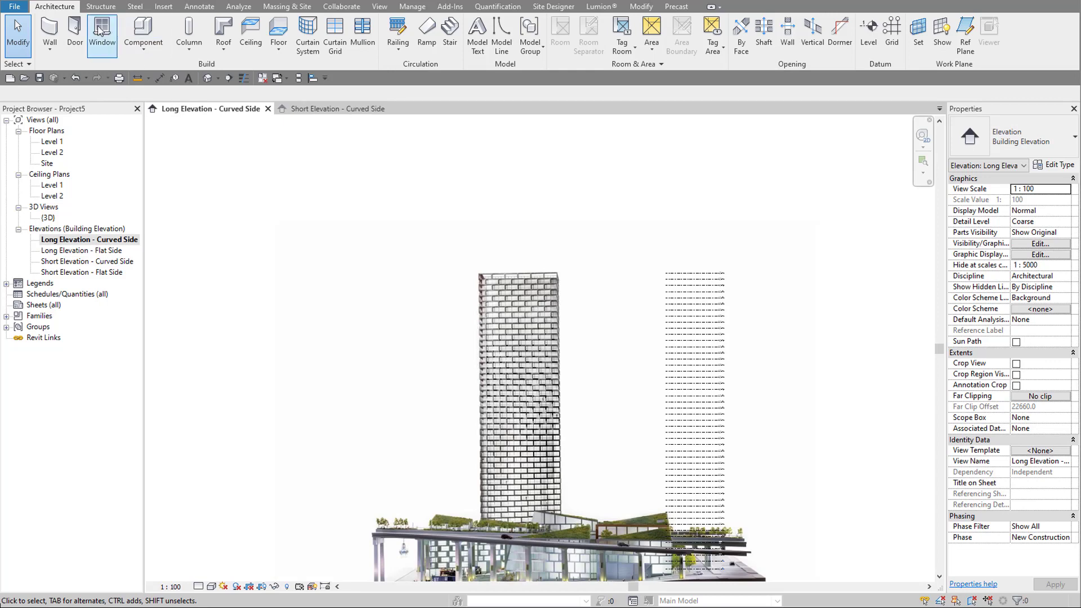
click(965, 34)
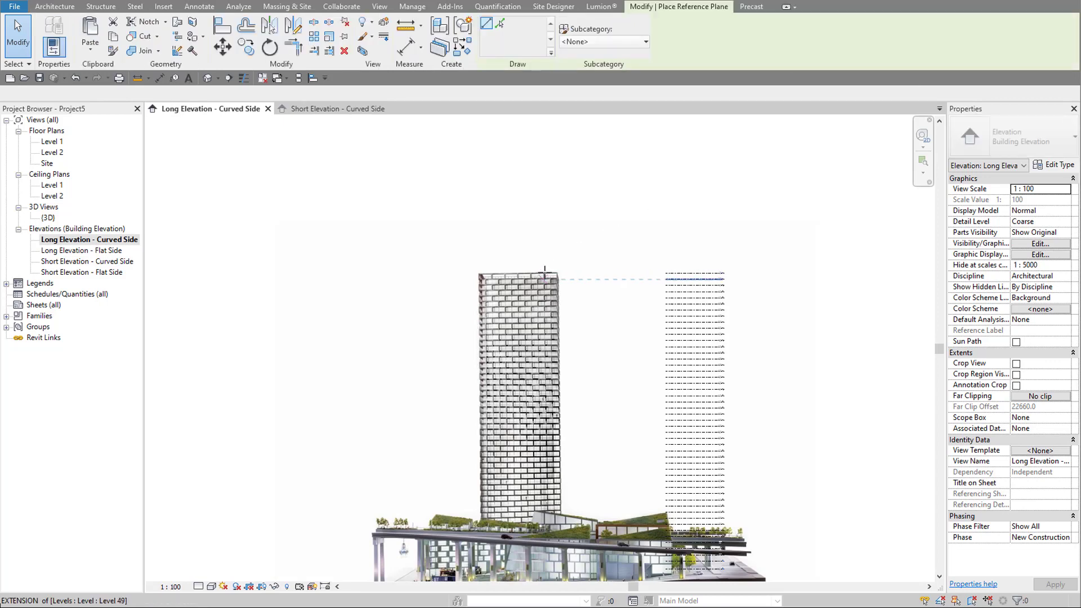
click(557, 257)
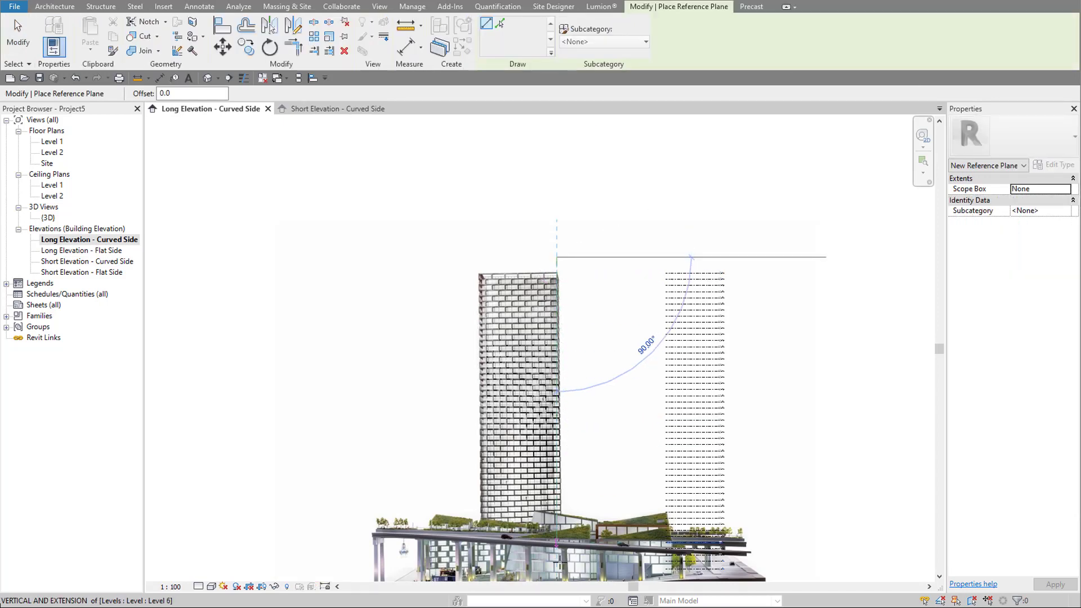
scroll(560, 475, down, 3)
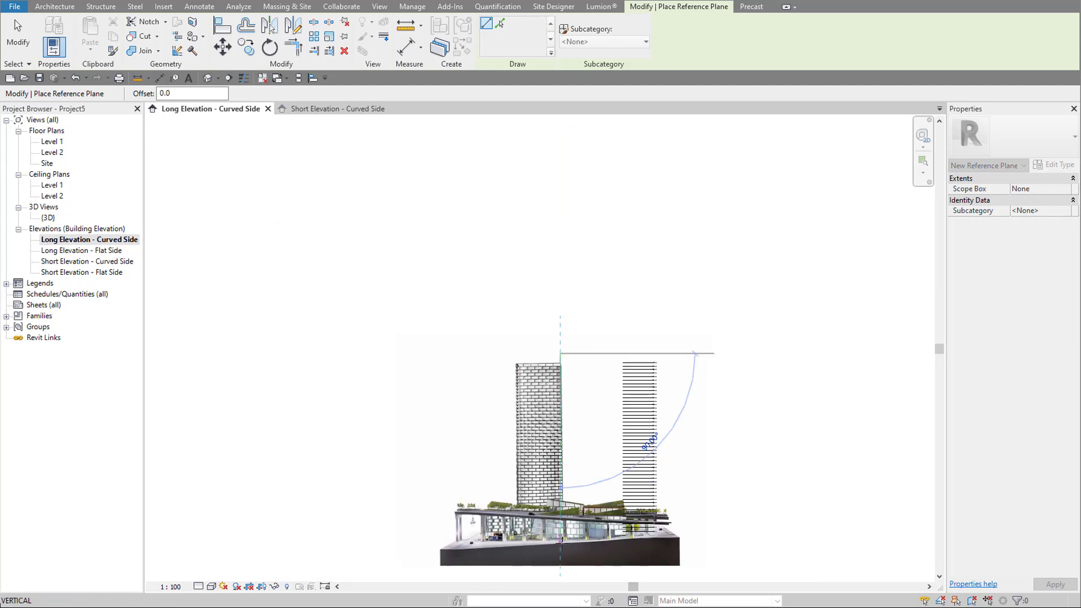
click(560, 554)
scroll(562, 393, up, 4)
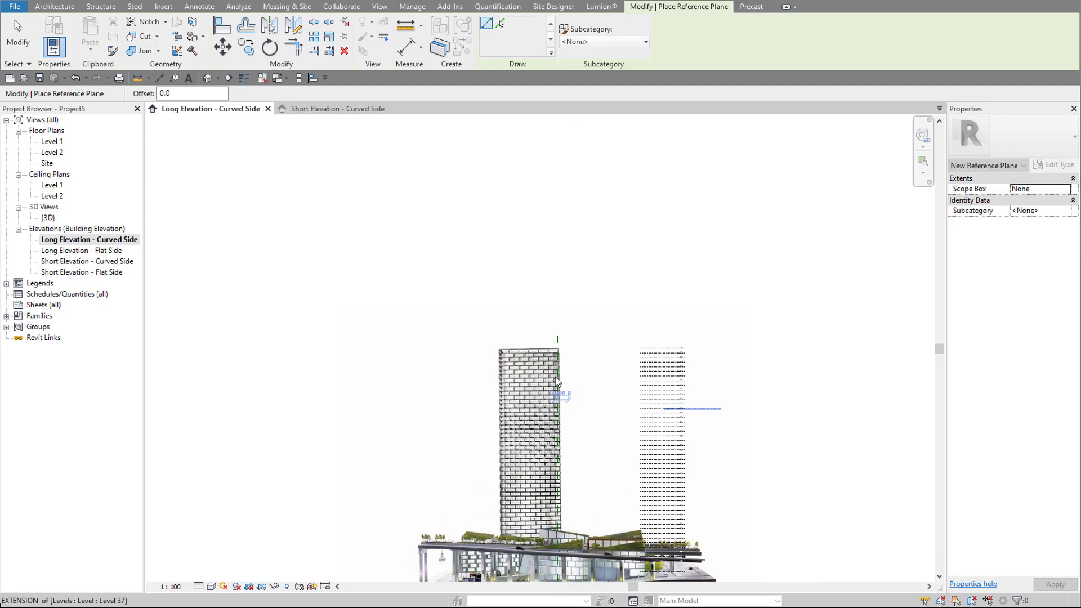
key(Escape)
key(Escape)
click(555, 320)
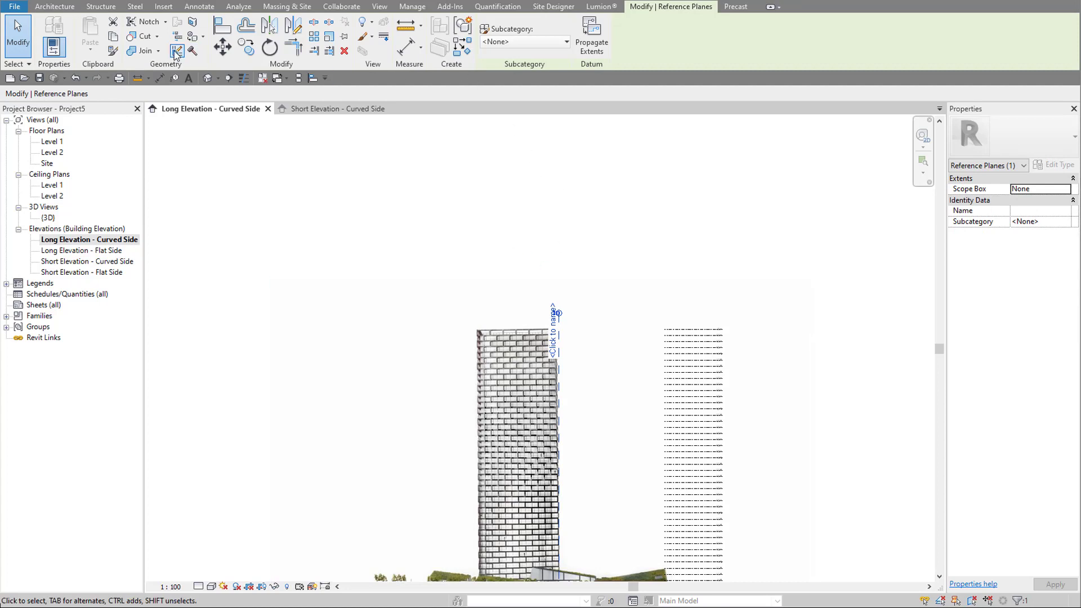
- Draw a second vertical reference plane along the tower's left edge in the long elevation, about 41000 from the right-edge plane
click(56, 7)
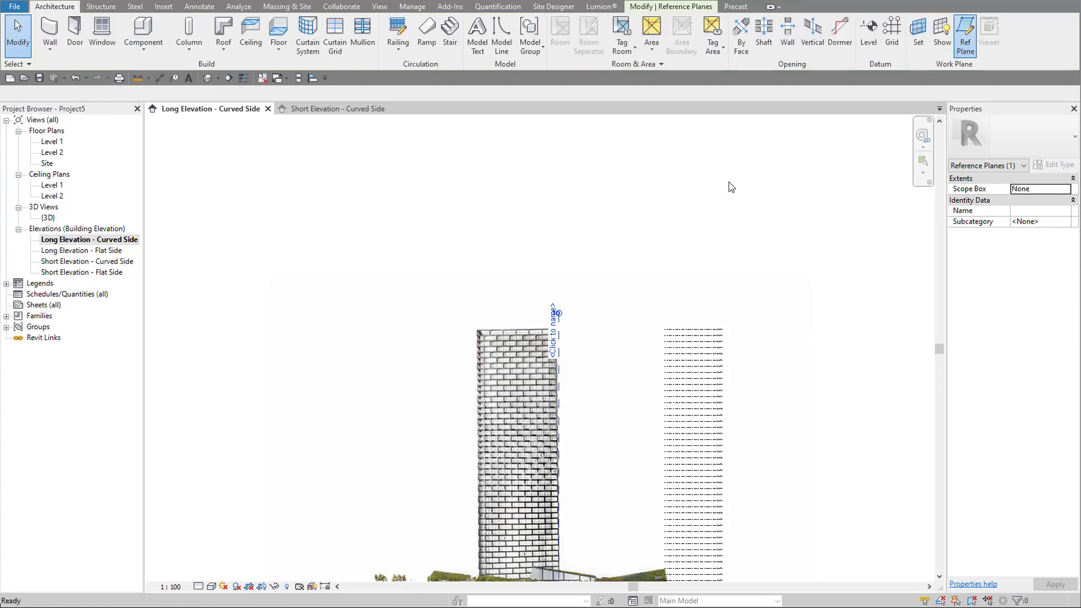
click(964, 32)
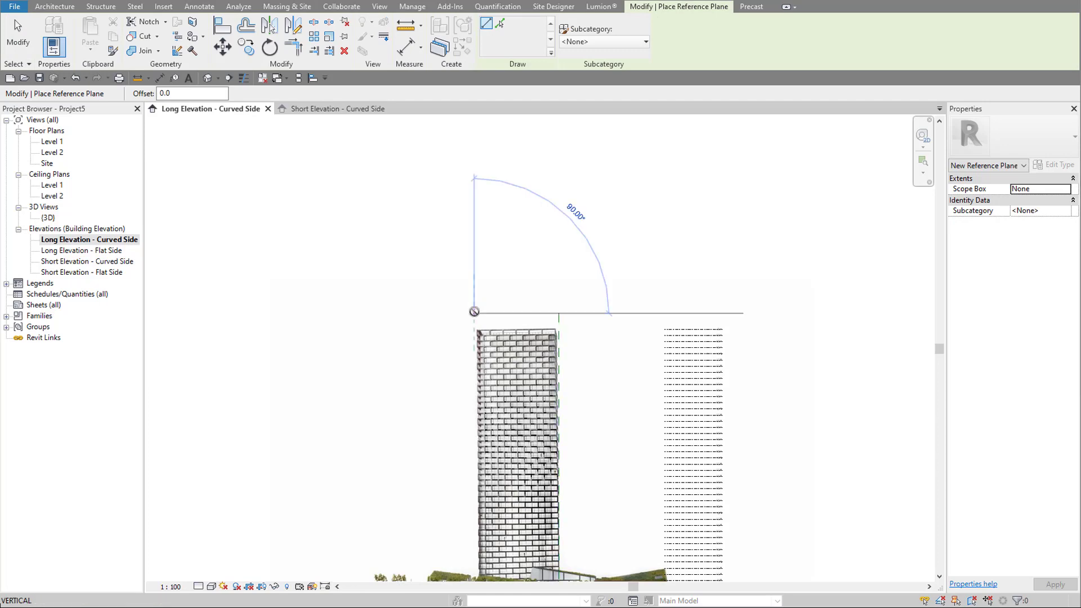
click(473, 311)
scroll(478, 349, down, 4)
click(480, 524)
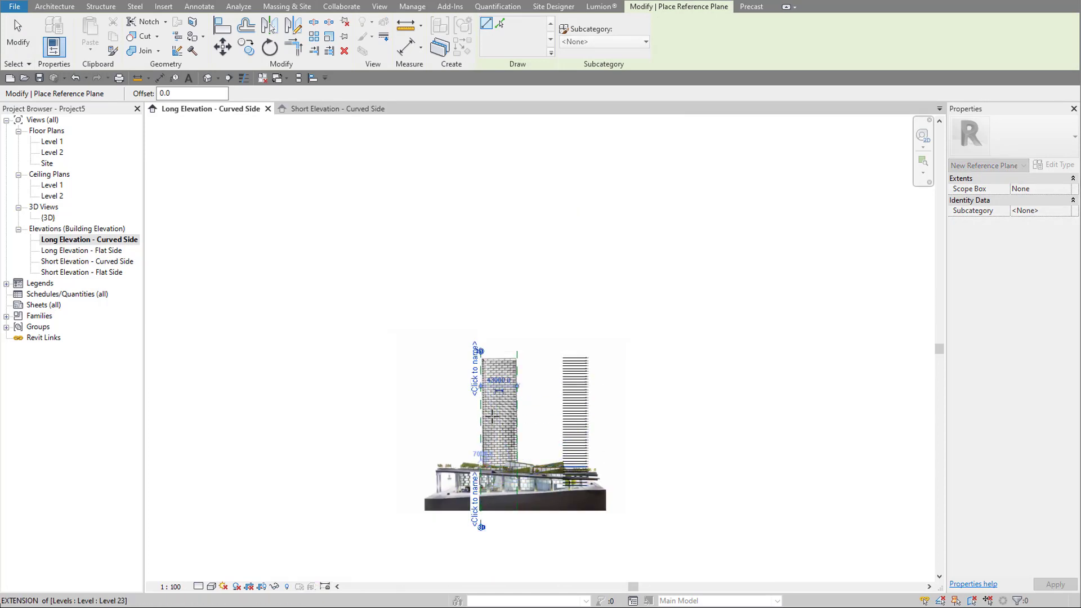
scroll(462, 361, up, 5)
key(Escape)
key(Escape)
click(461, 359)
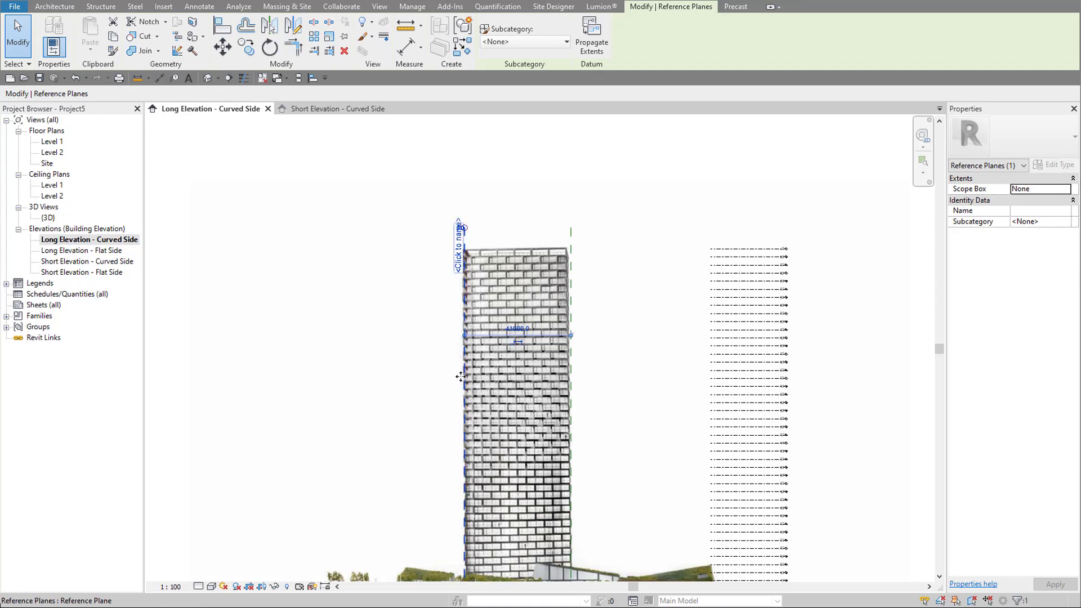
key(Escape)
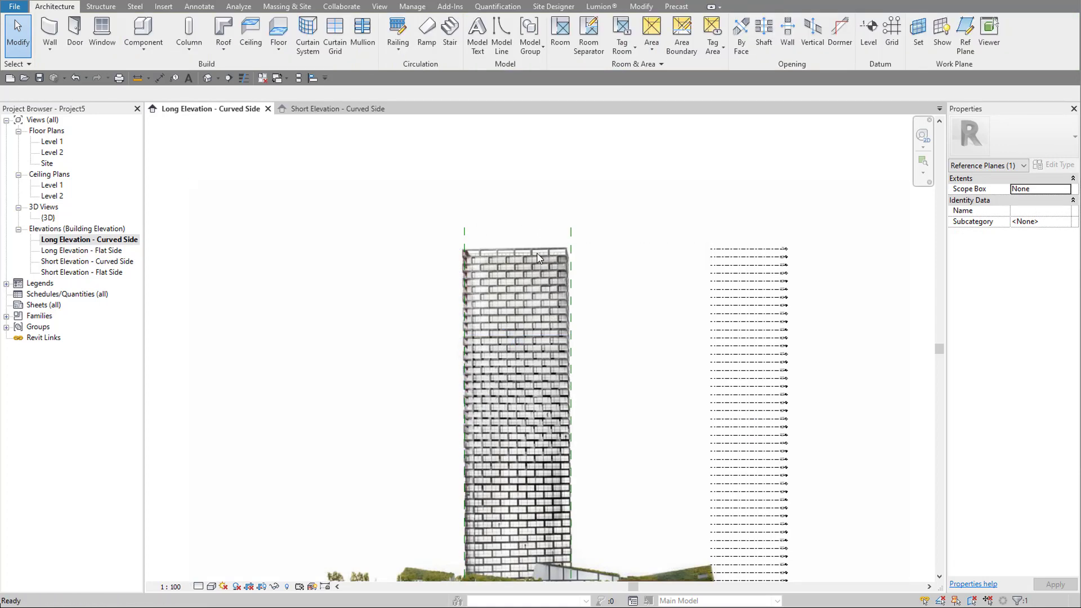
- Name the long elevation's left reference plane "short flat" and its right reference plane "short curved"
scroll(466, 246, up, 1)
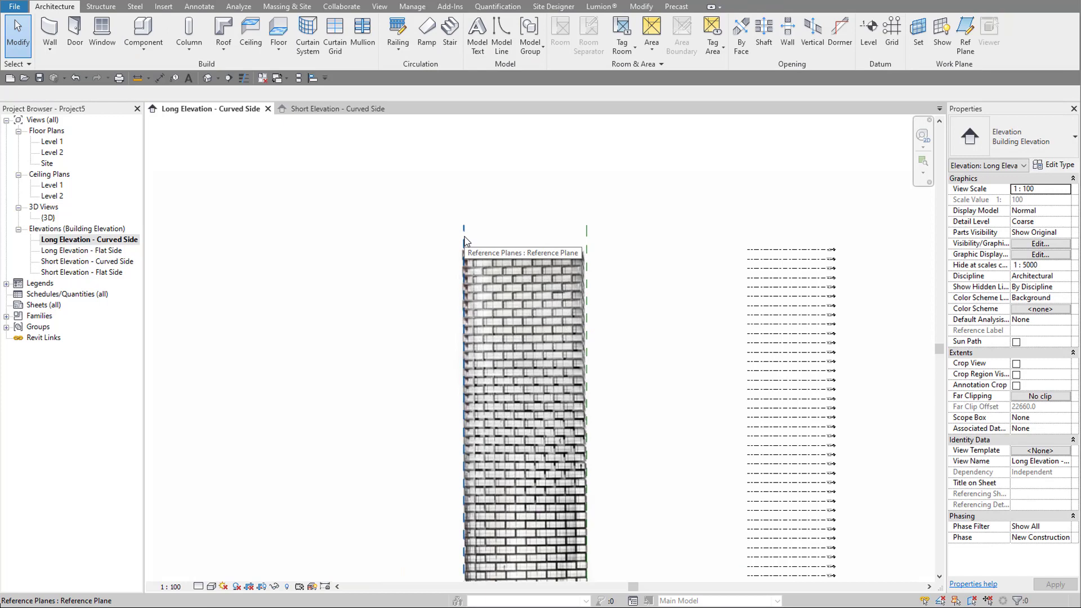
click(464, 242)
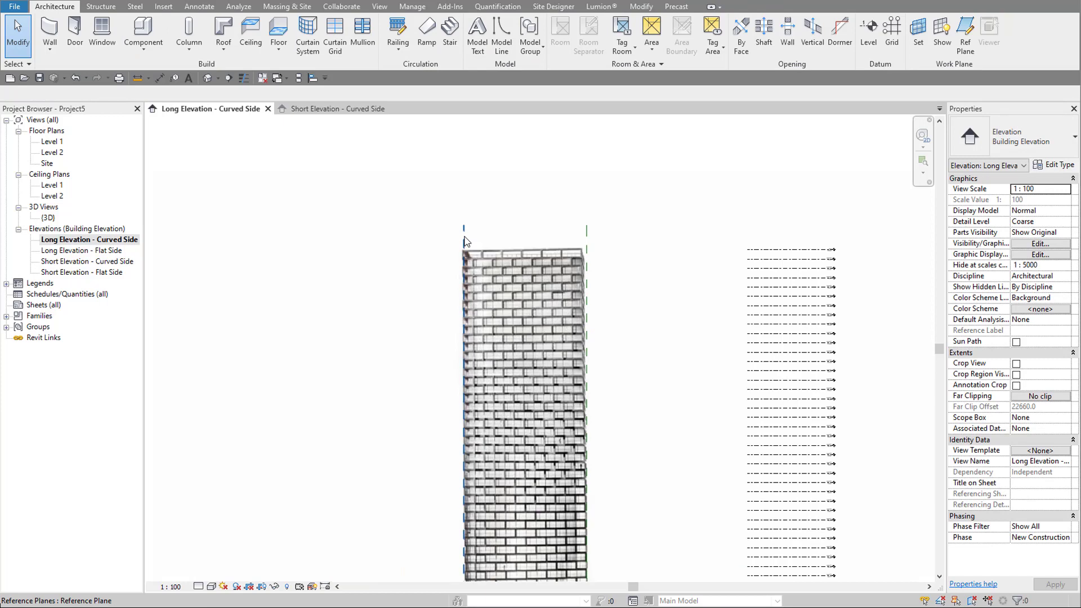
click(458, 252)
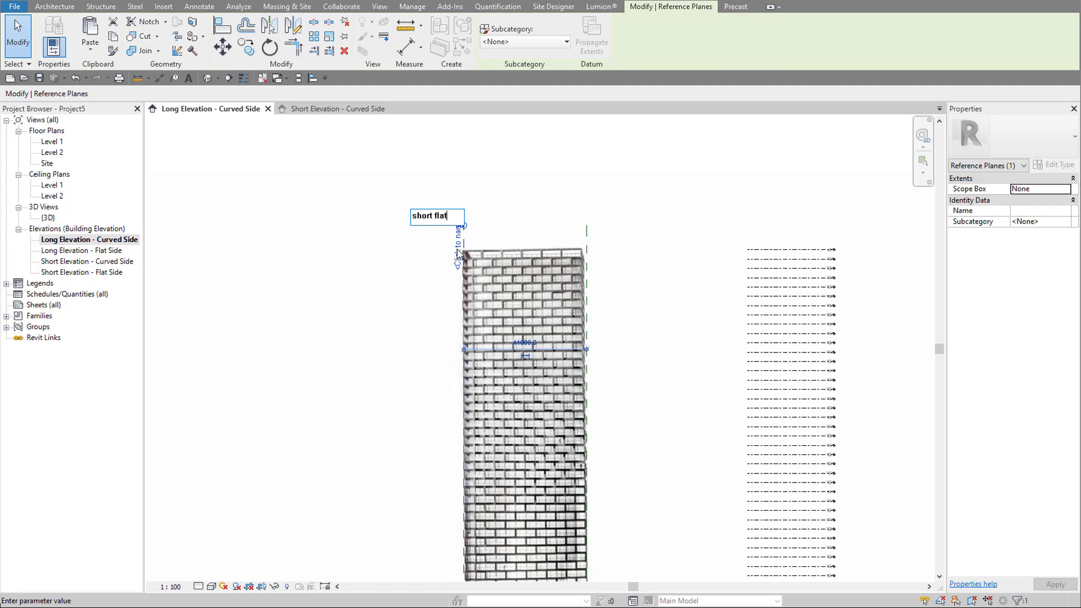
key(Return)
click(582, 241)
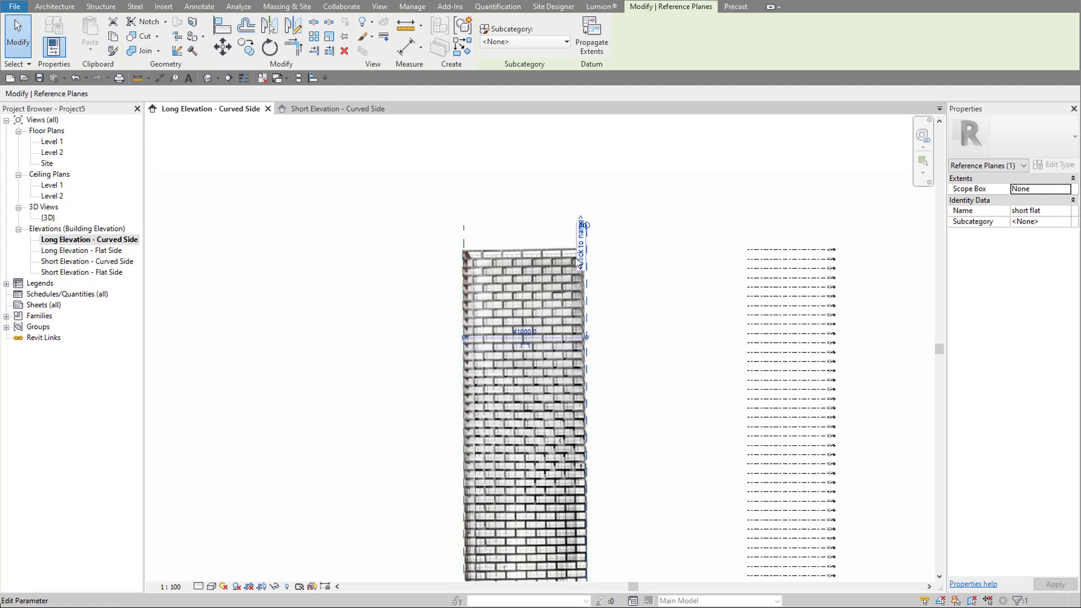
click(581, 248)
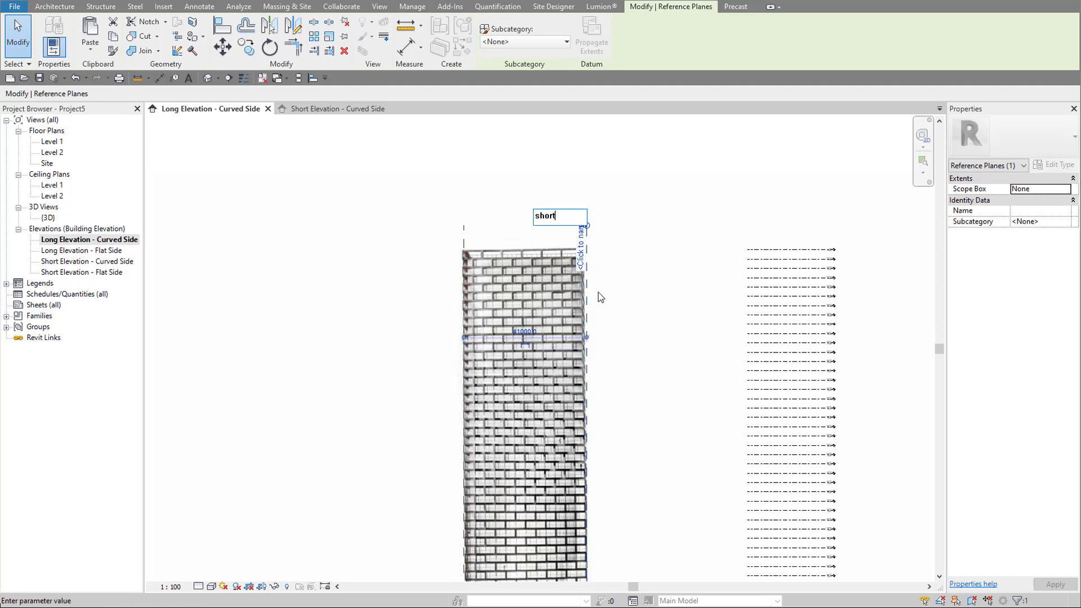
key(Return)
click(599, 293)
- Return to the Short Elevation - Curved Side view, with the whole tower and its reference planes in sight
scroll(582, 288, down, 2)
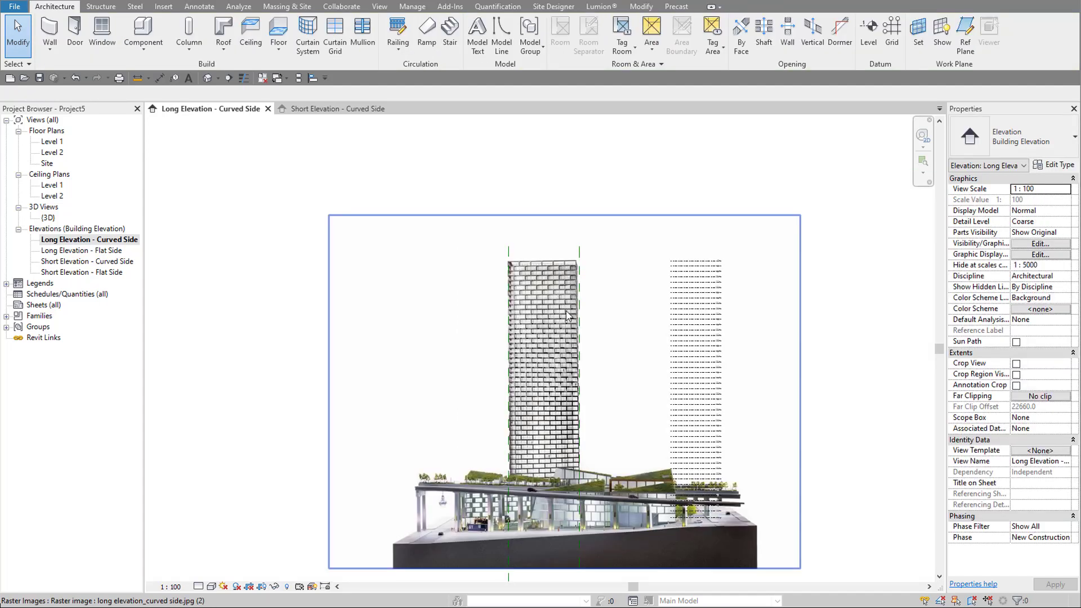
scroll(611, 353, up, 1)
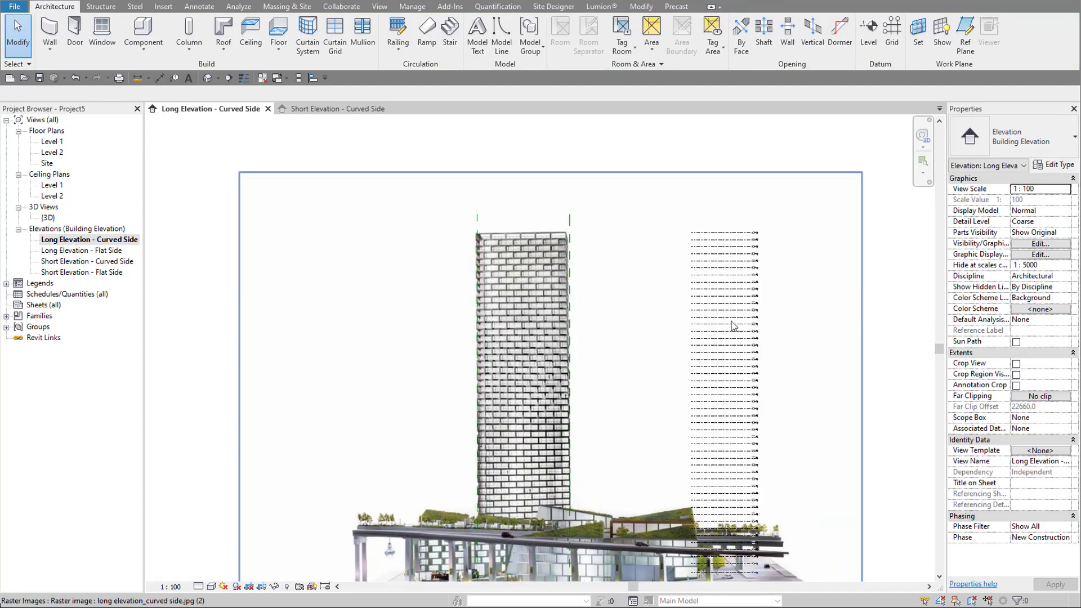
click(86, 261)
double_click(87, 262)
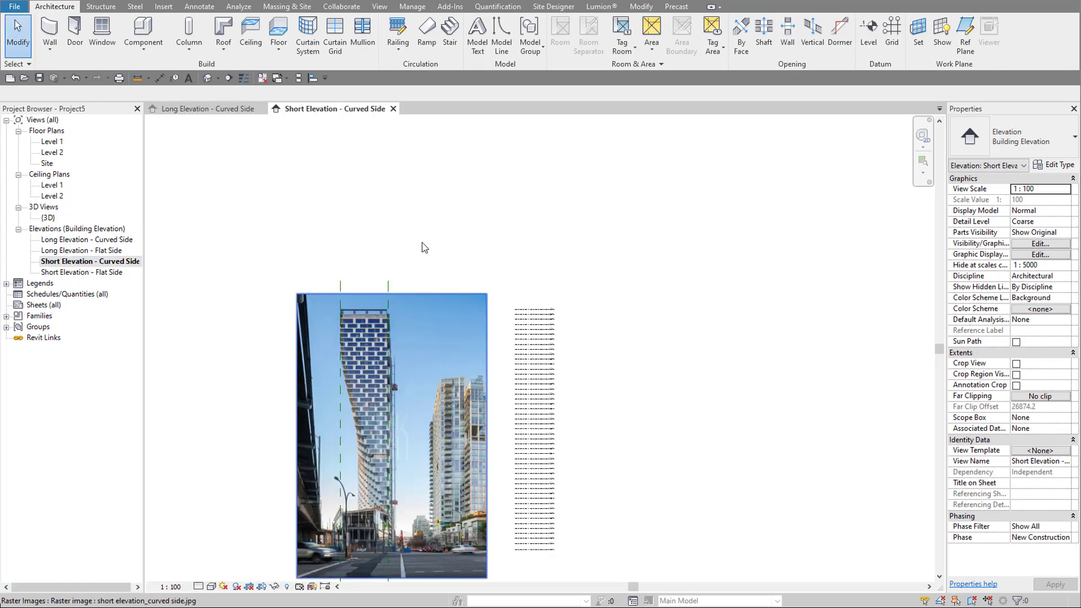
scroll(417, 273, down, 2)
scroll(393, 345, up, 4)
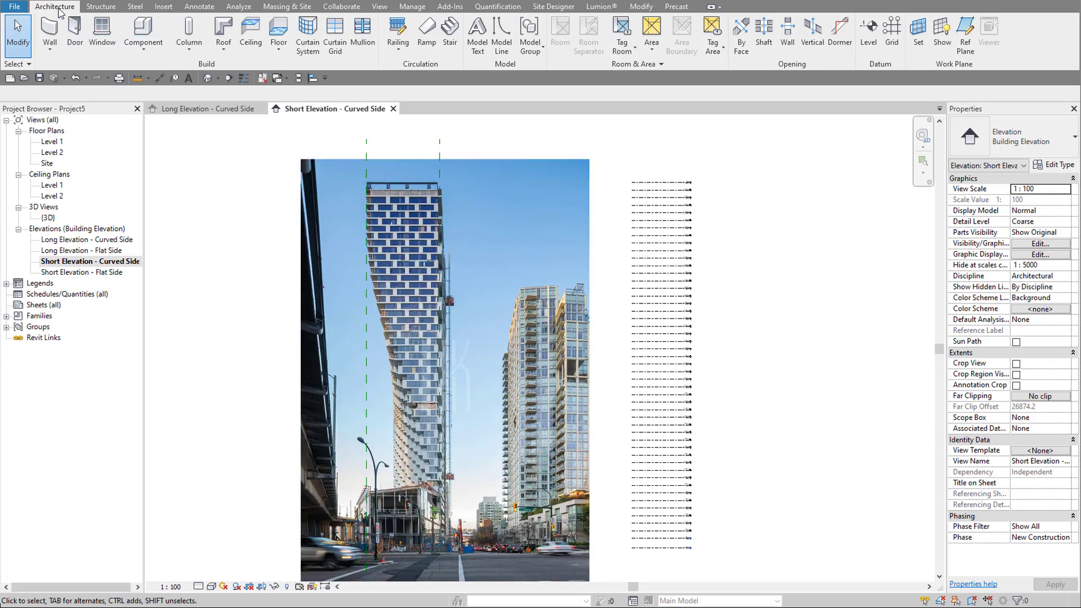
- Start a new in-place mass named "Mass 1"
click(303, 8)
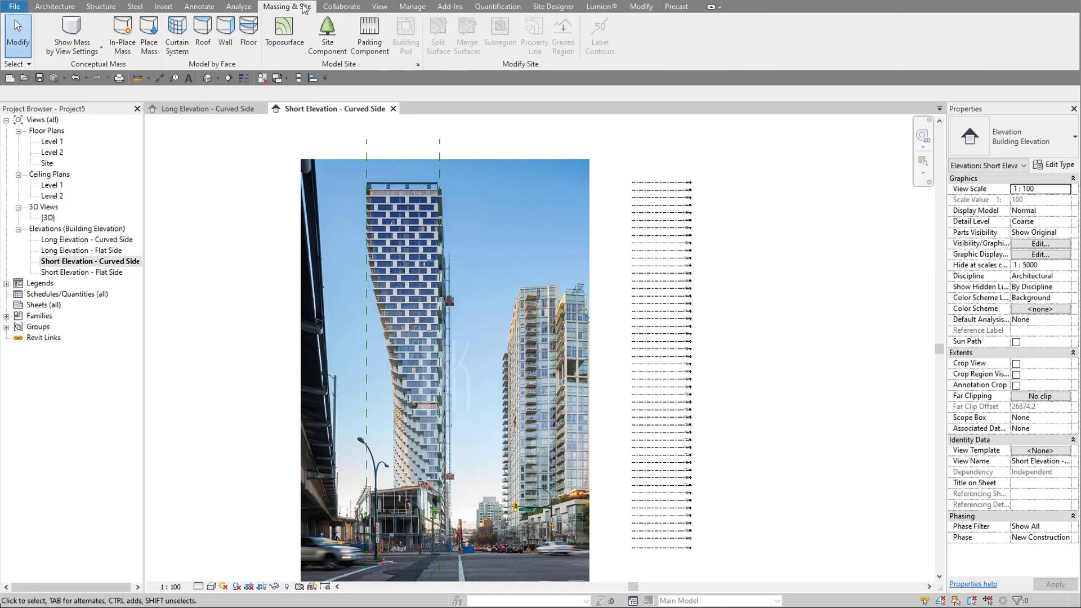
click(117, 27)
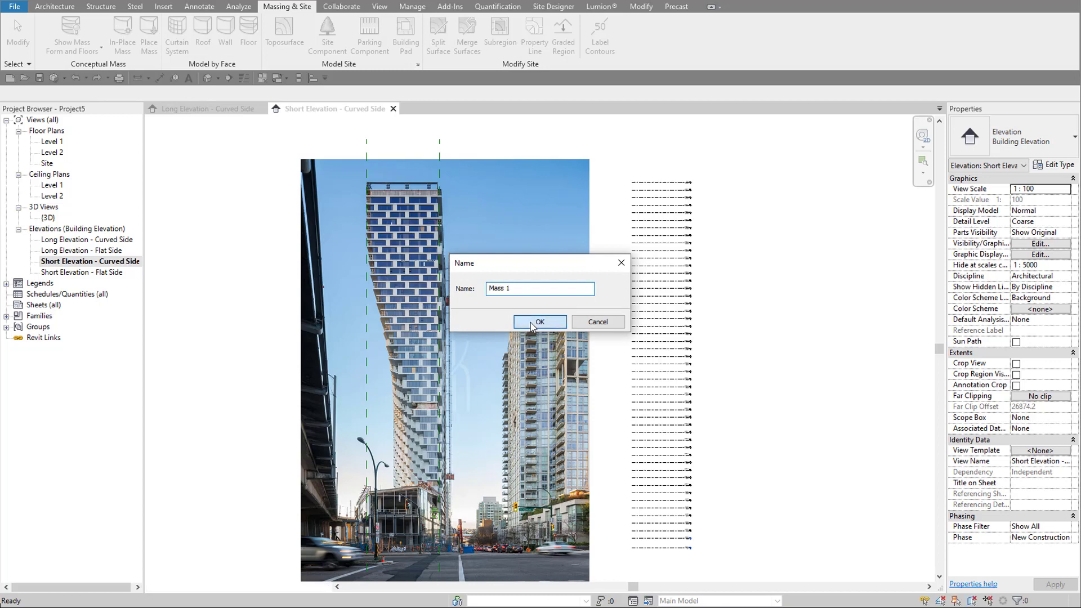
click(528, 325)
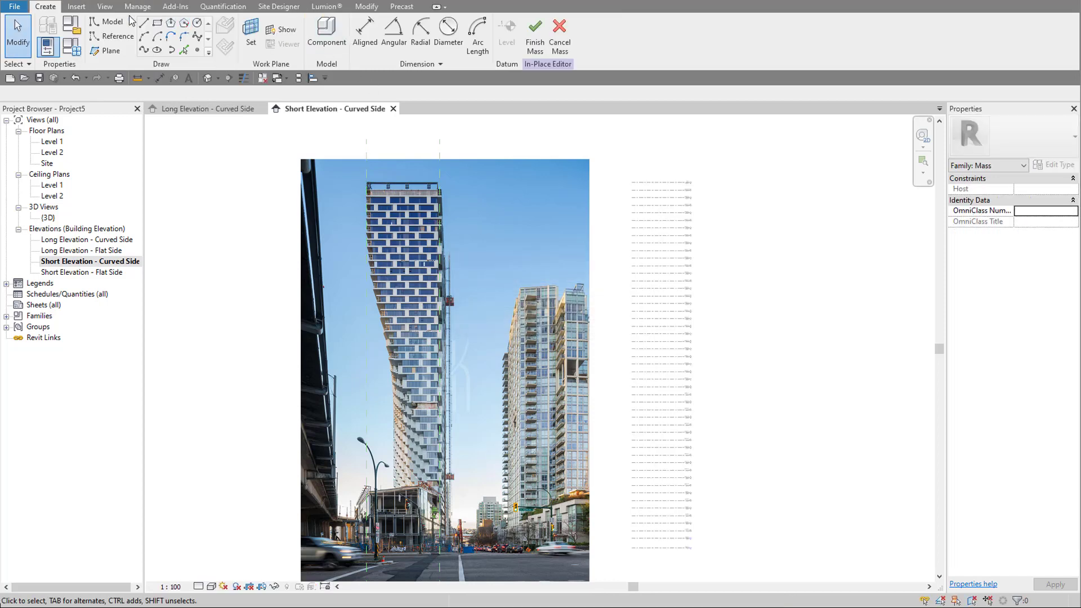
- Start a rectangle of model lines in the mass and set its work plane to Reference Plane : short flat
click(159, 26)
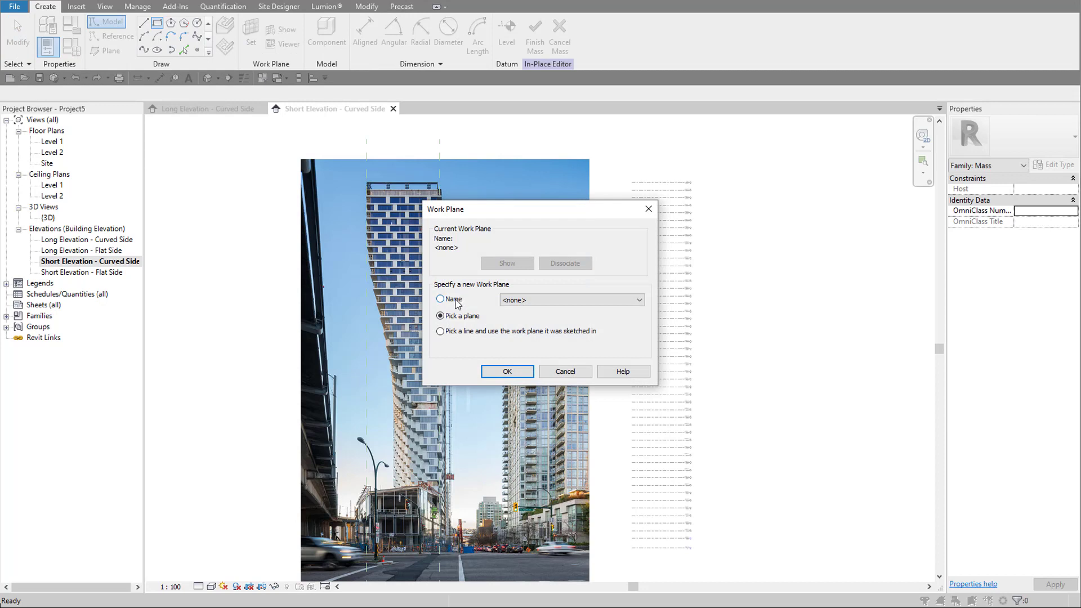
click(542, 302)
scroll(568, 445, down, 3)
scroll(568, 450, down, 5)
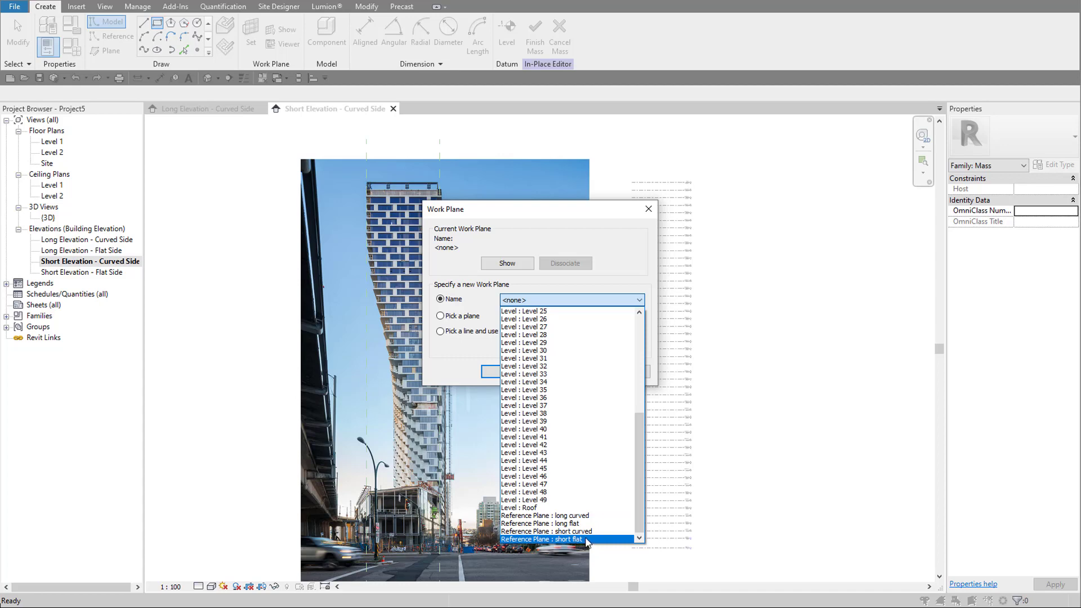
click(580, 539)
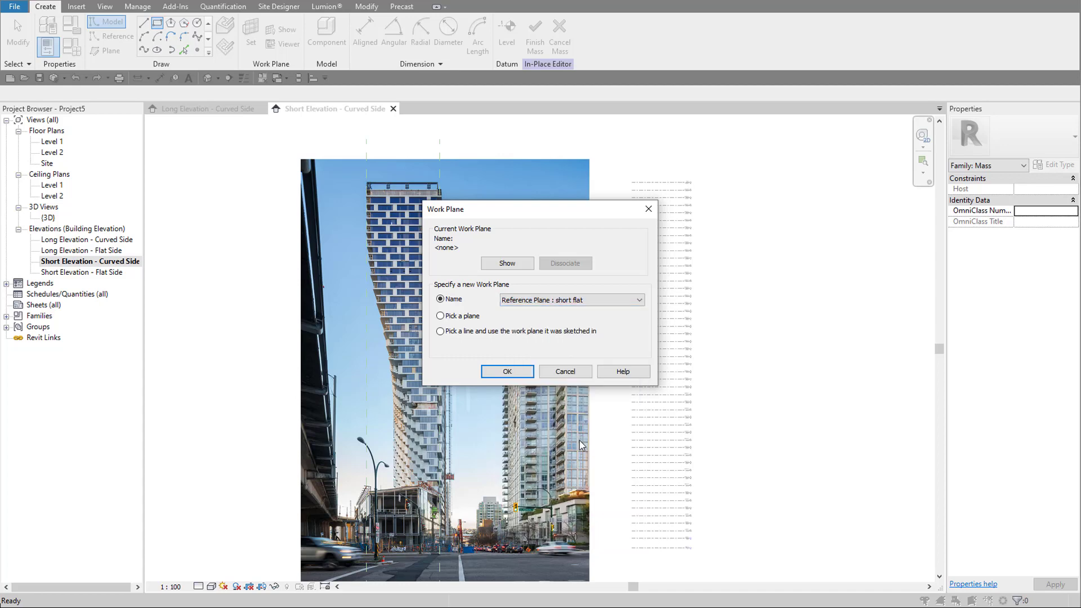
click(521, 377)
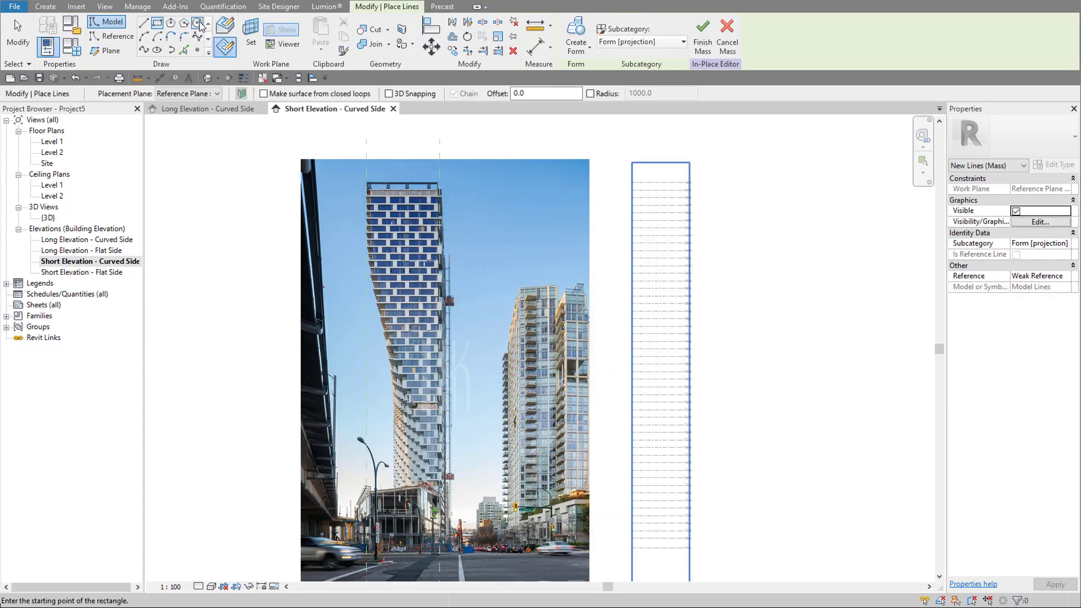
- Draw the flat side's rectangle between the two vertical reference planes, 30000 wide, from the Roof level down to Level 1
click(366, 182)
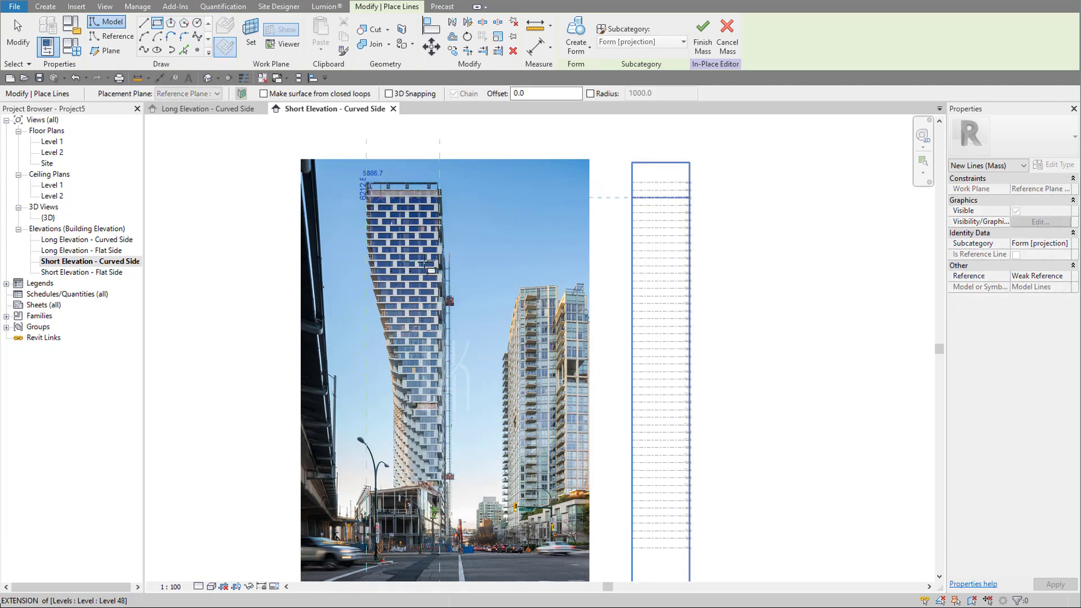
click(439, 319)
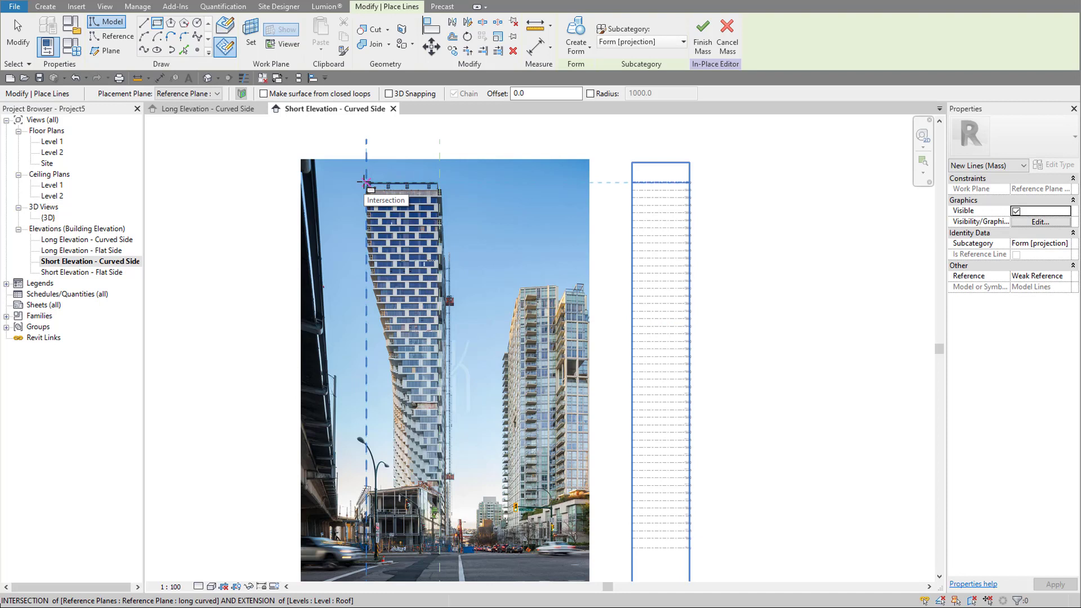
click(439, 182)
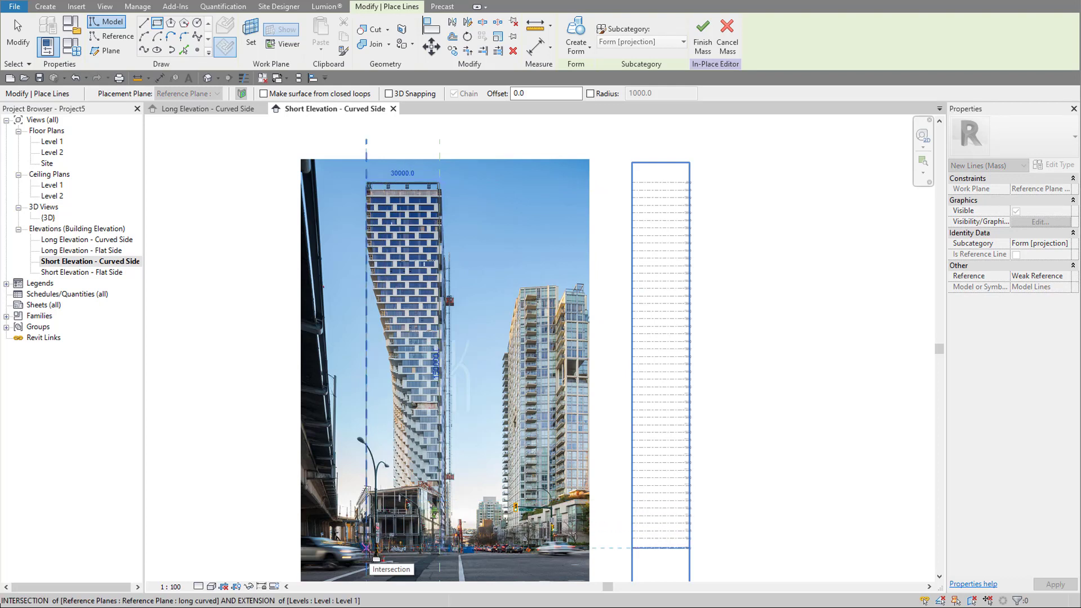
click(366, 548)
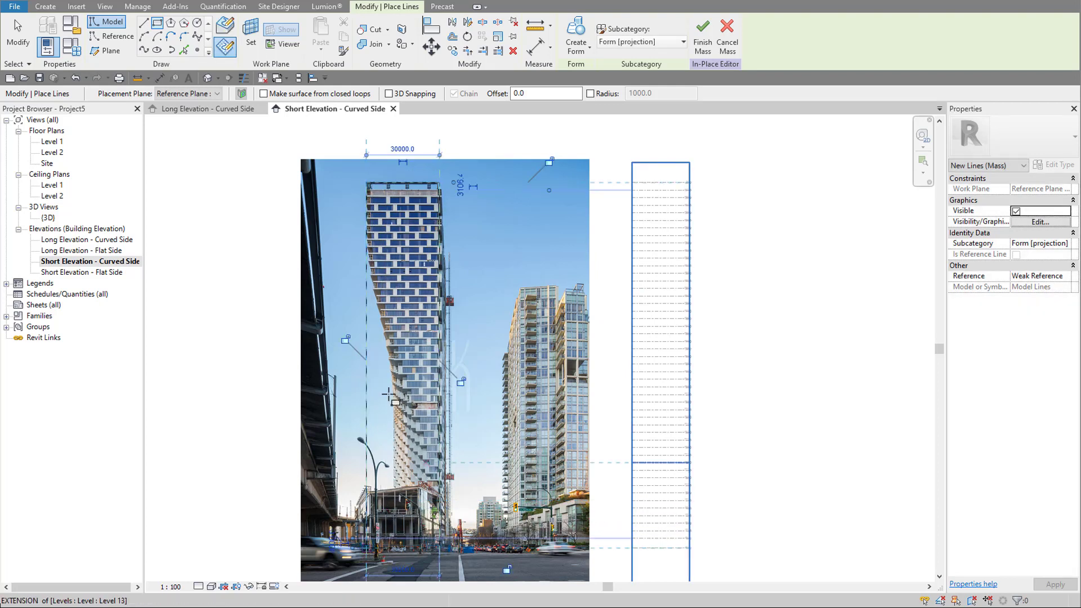
key(Escape)
key(Escape)
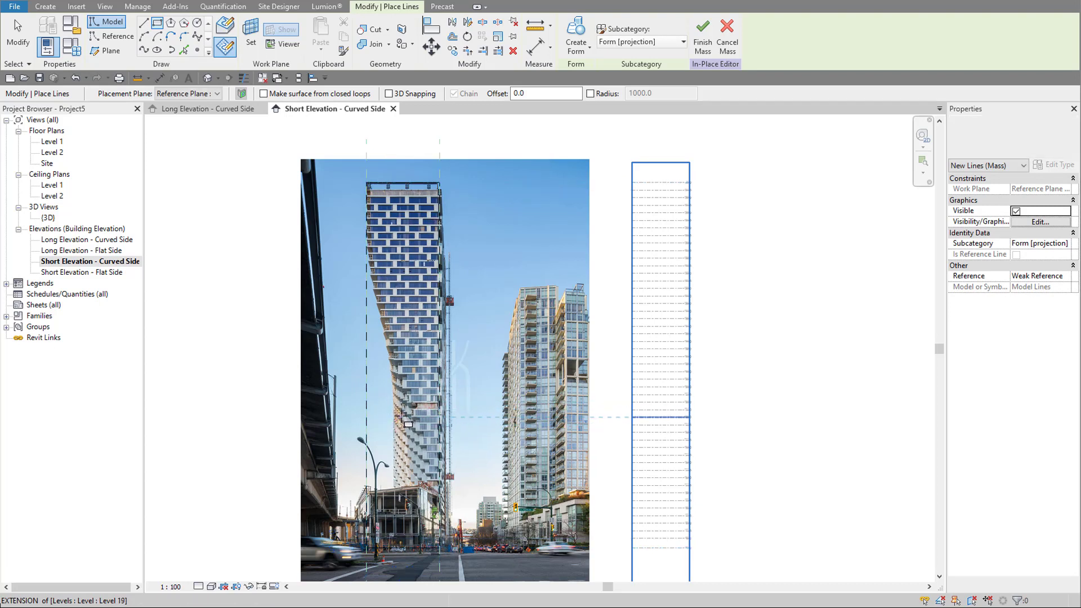
- Draw a straight line at the Roof level between the two vertical reference planes, on placement plane Reference Plane : short curved
click(145, 25)
click(193, 96)
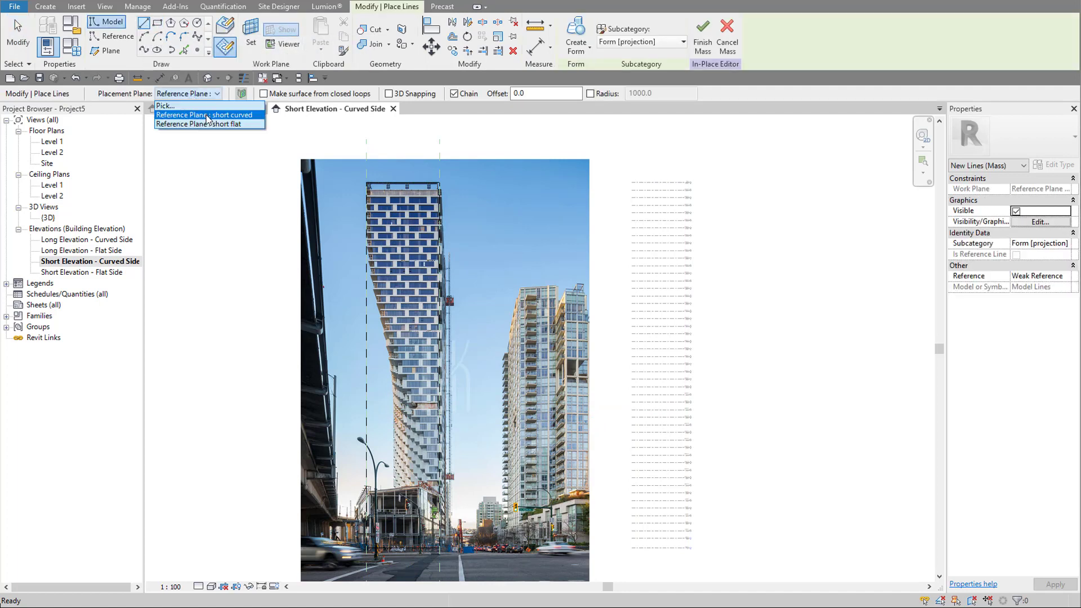
click(206, 116)
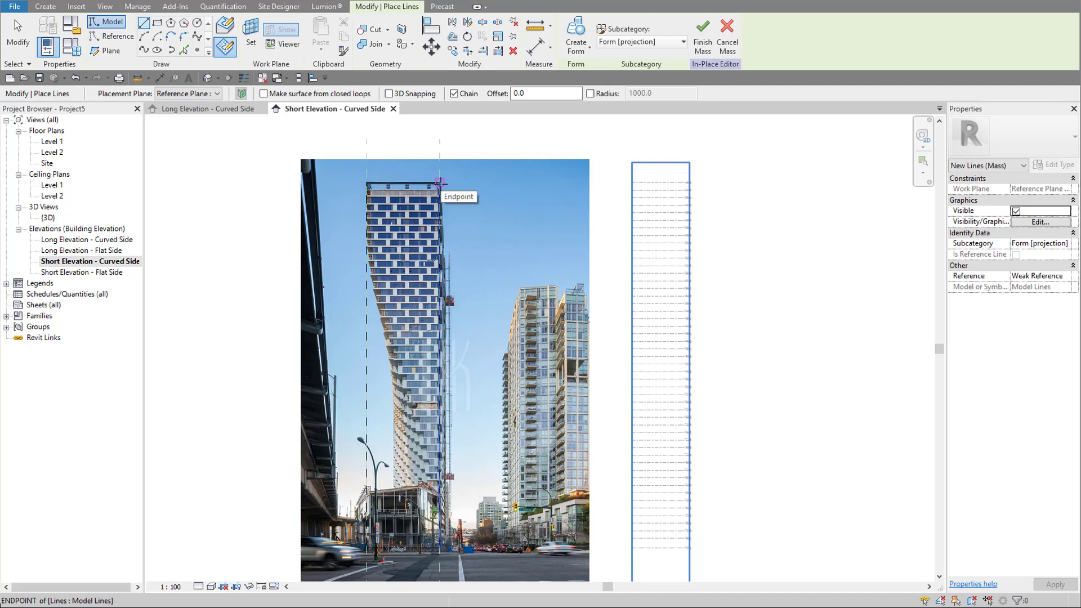
click(439, 181)
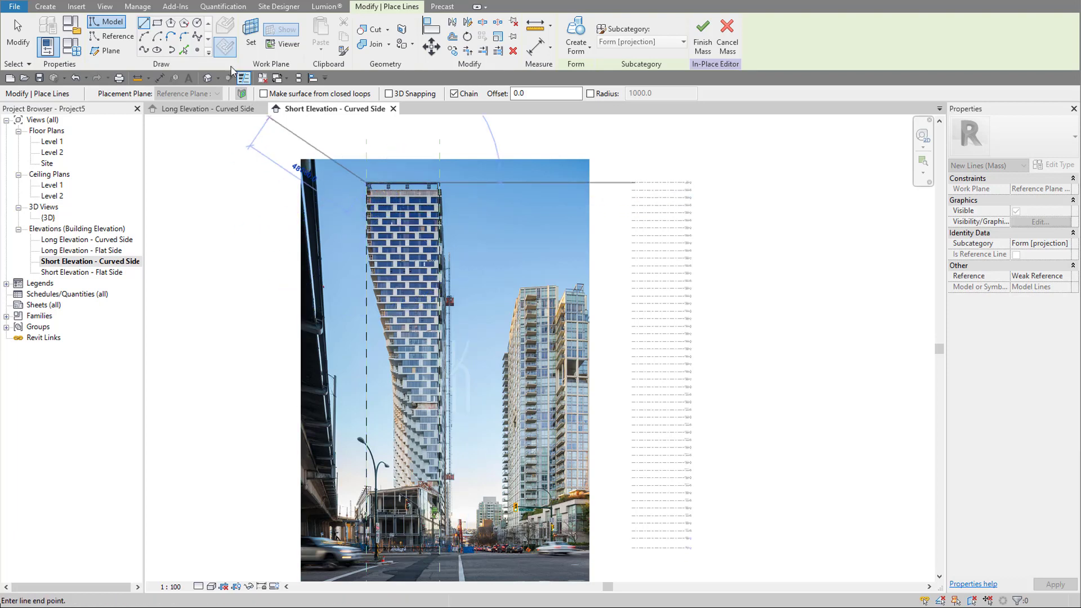
- Continue the profile from its roof corner at the long curved plane with a spline through Level 33 and Level 18 to Level 1
click(198, 38)
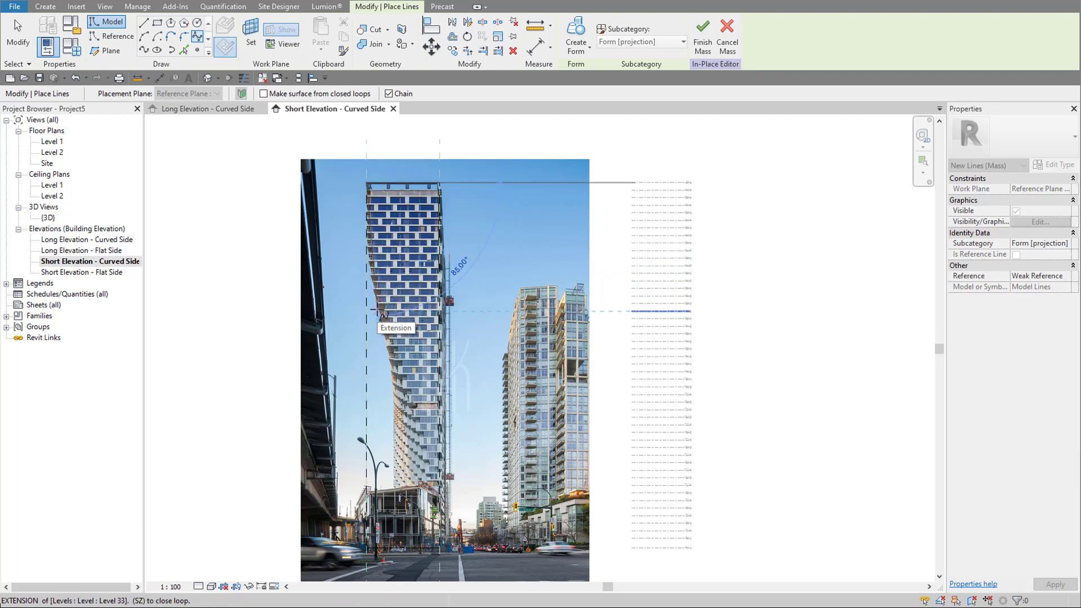
click(377, 310)
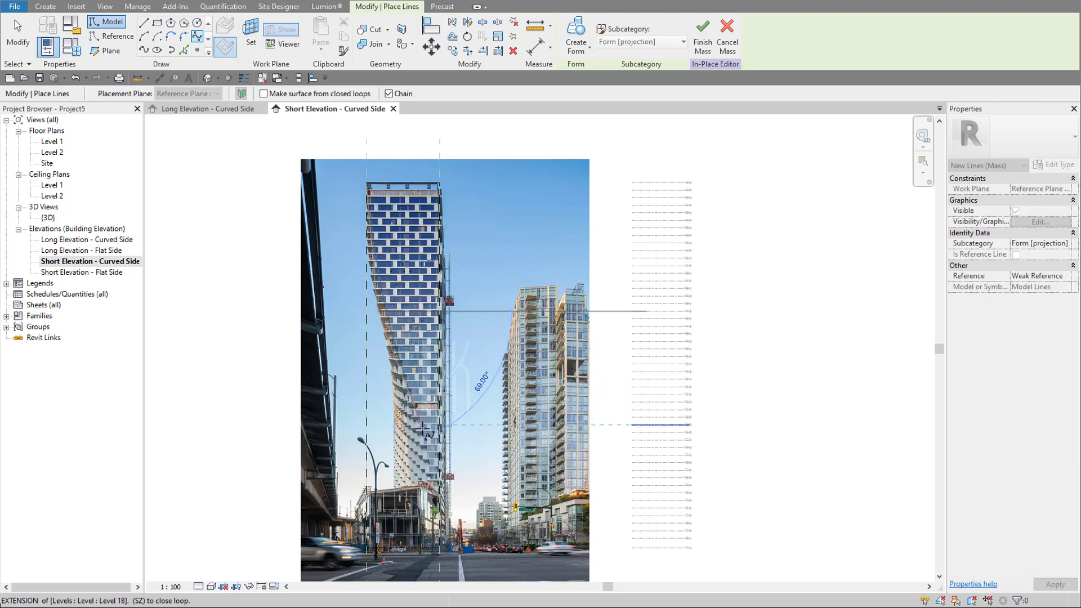
click(428, 425)
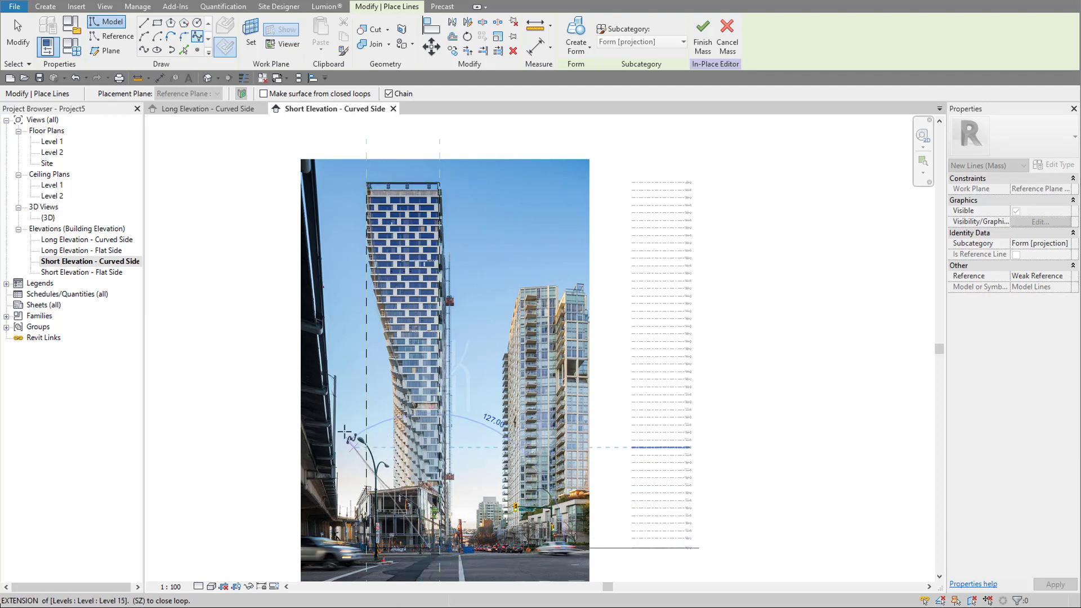
- Close the curved profile with straight lines along Level 1 and up the tower's straight edge to the Roof level
click(144, 22)
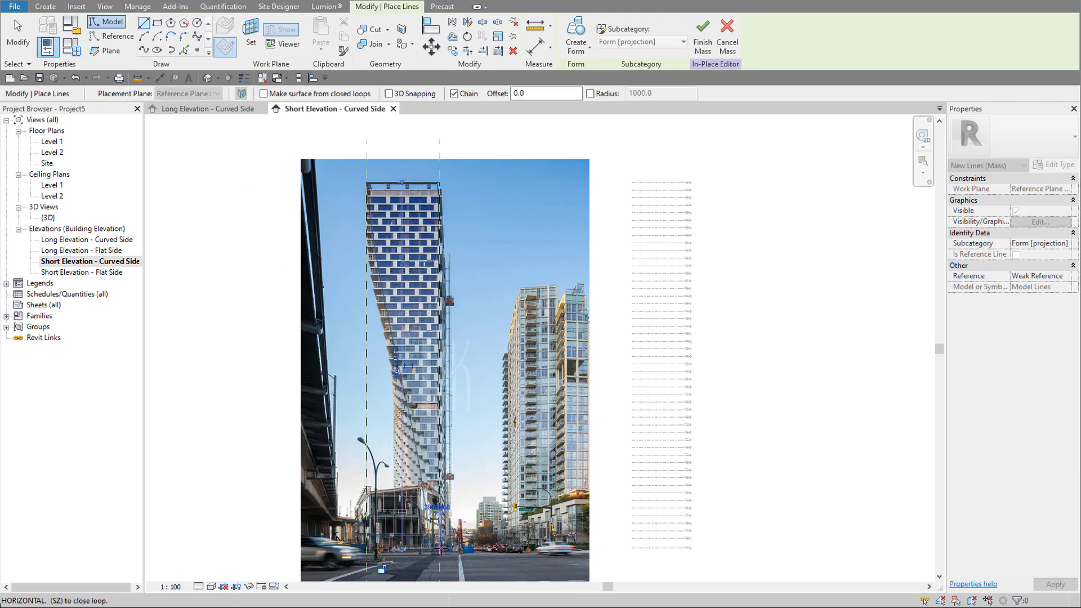
click(441, 182)
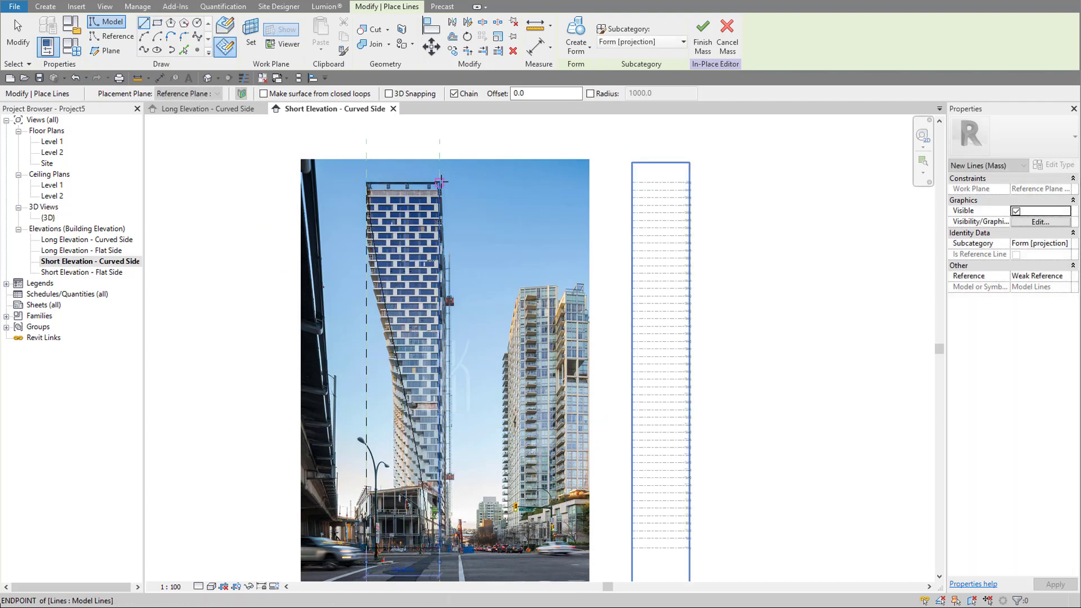
key(Escape)
key(Escape)
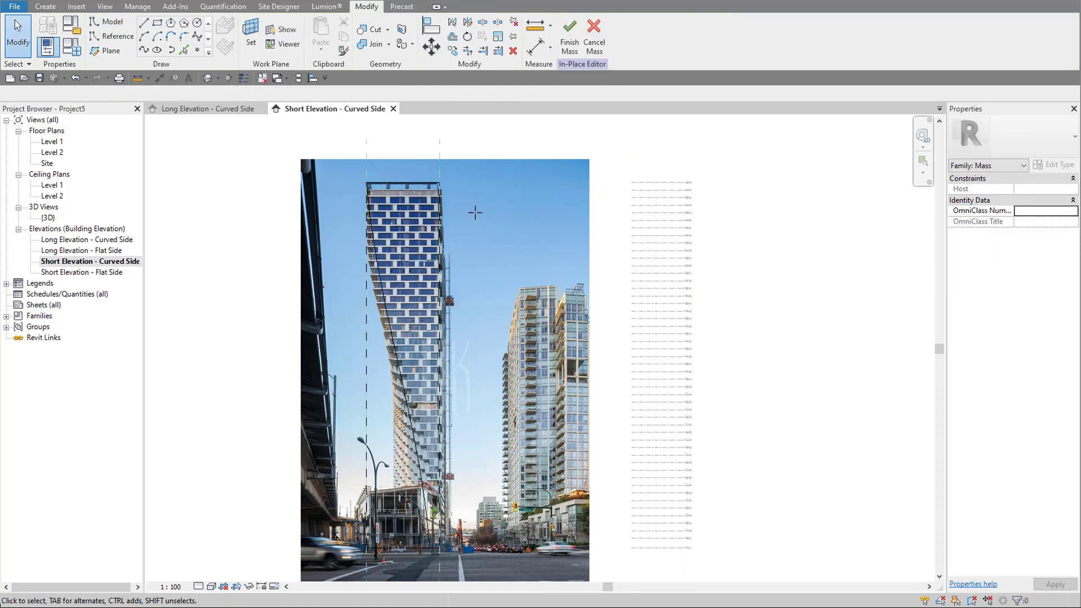
- Open the 3D view and examine the rectangular and curved profiles by selecting each chain of lines
click(208, 80)
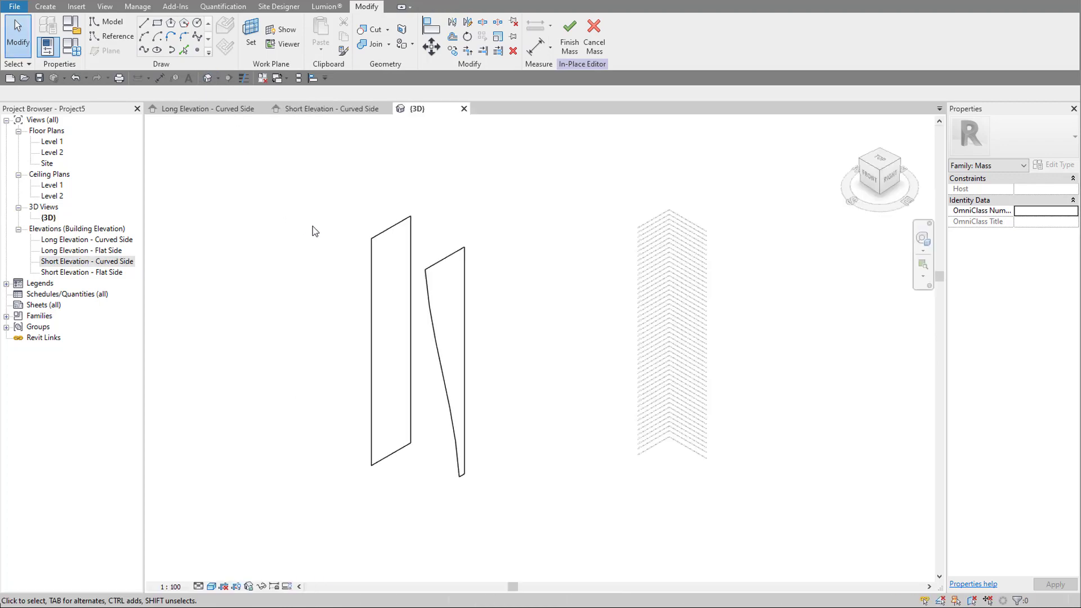
scroll(431, 376, up, 2)
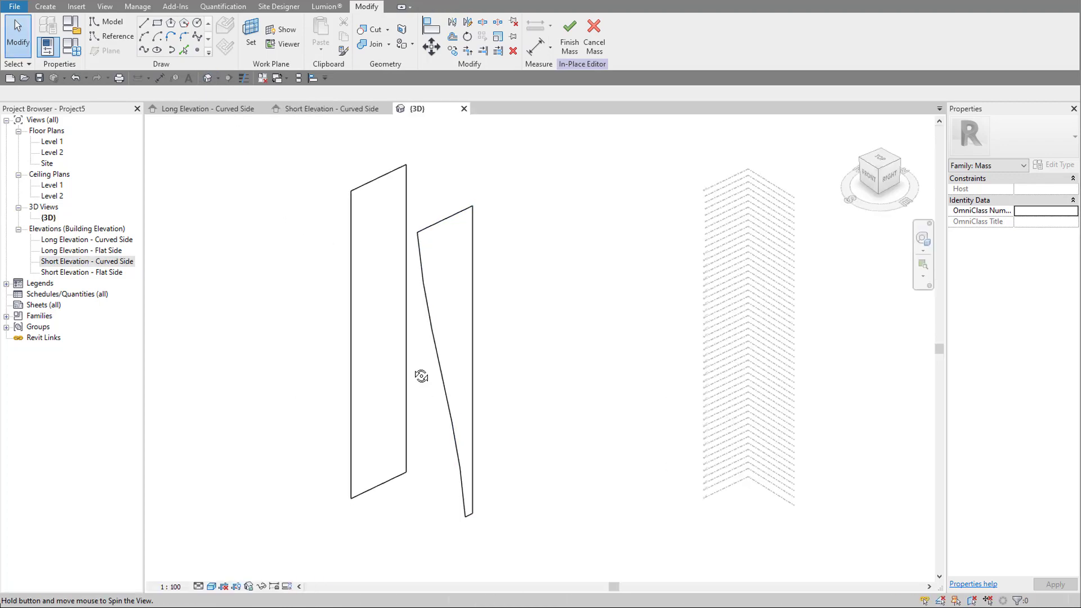
click(403, 164)
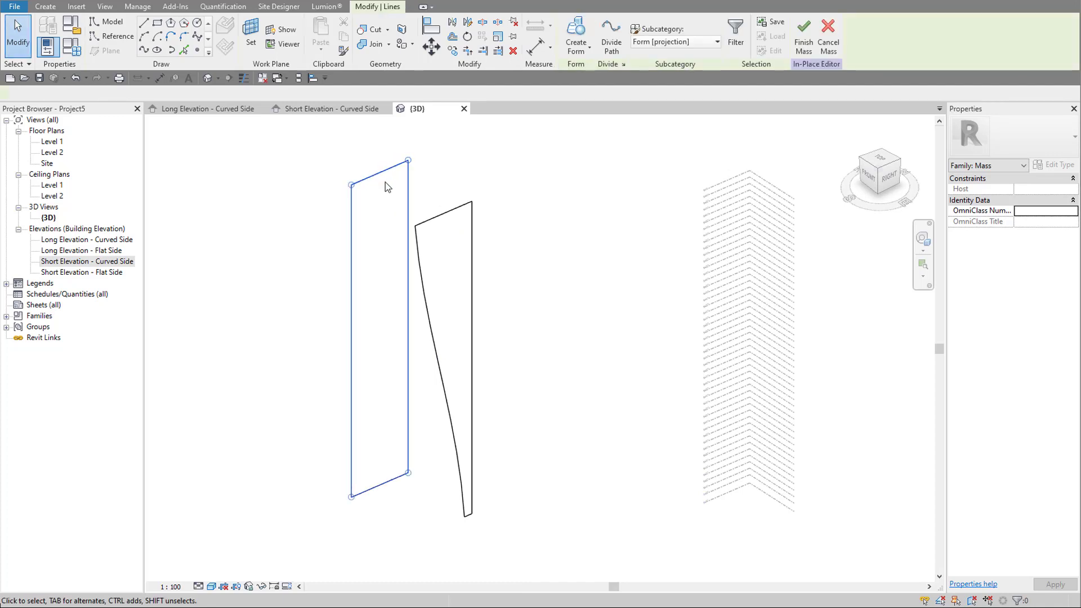
click(493, 215)
click(448, 212)
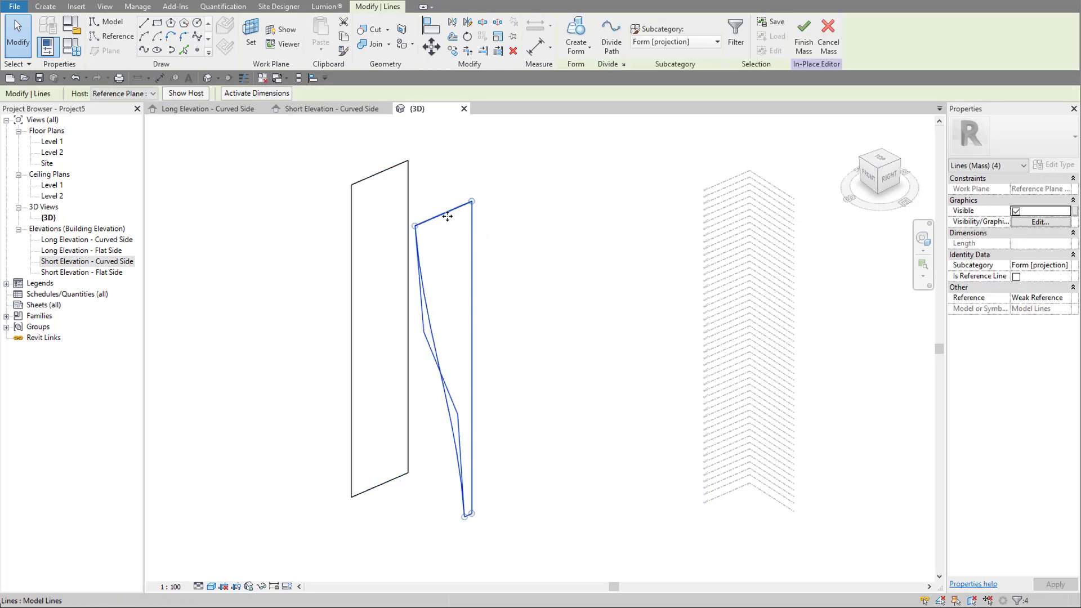
click(521, 291)
- Try a solid form from the rectangular and curved profiles, view it from around, and undo it
drag(509, 259, 304, 166)
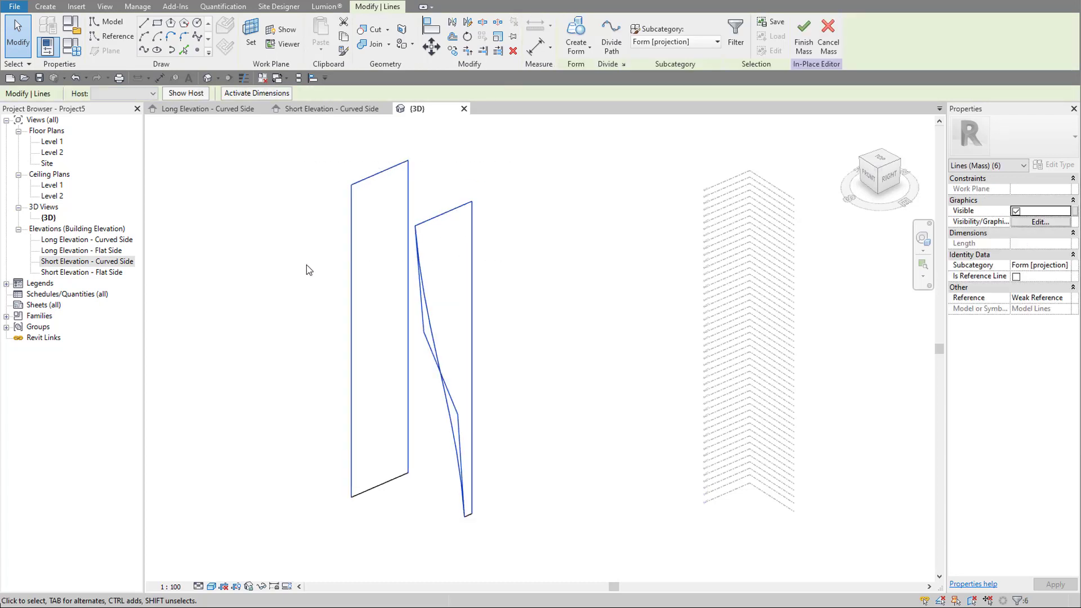
drag(518, 537, 294, 139)
click(576, 48)
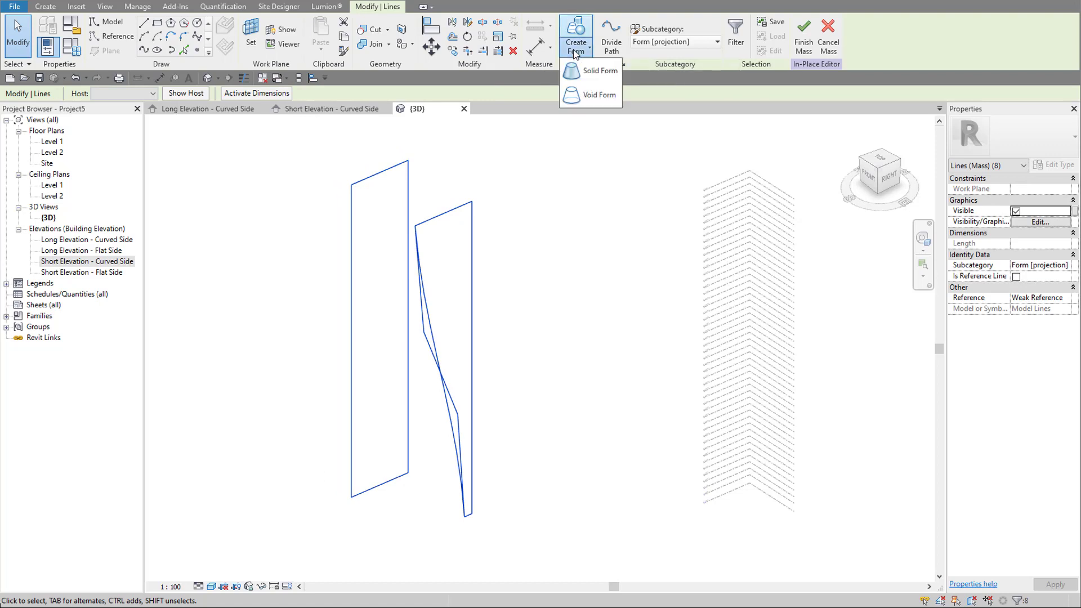
click(584, 71)
key(Escape)
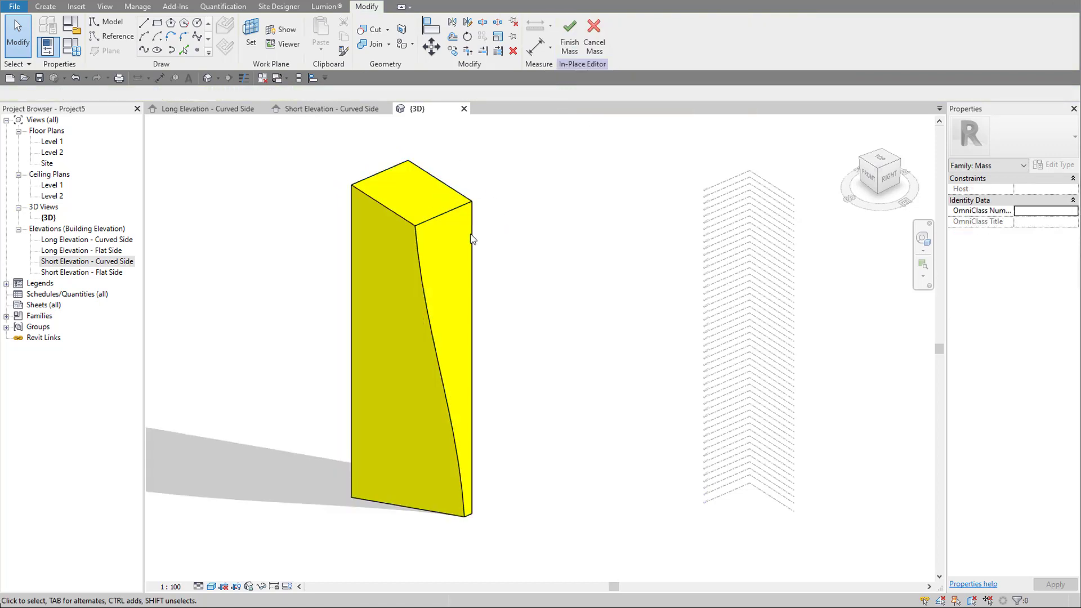
shift+middle_drag(394, 231, 475, 301)
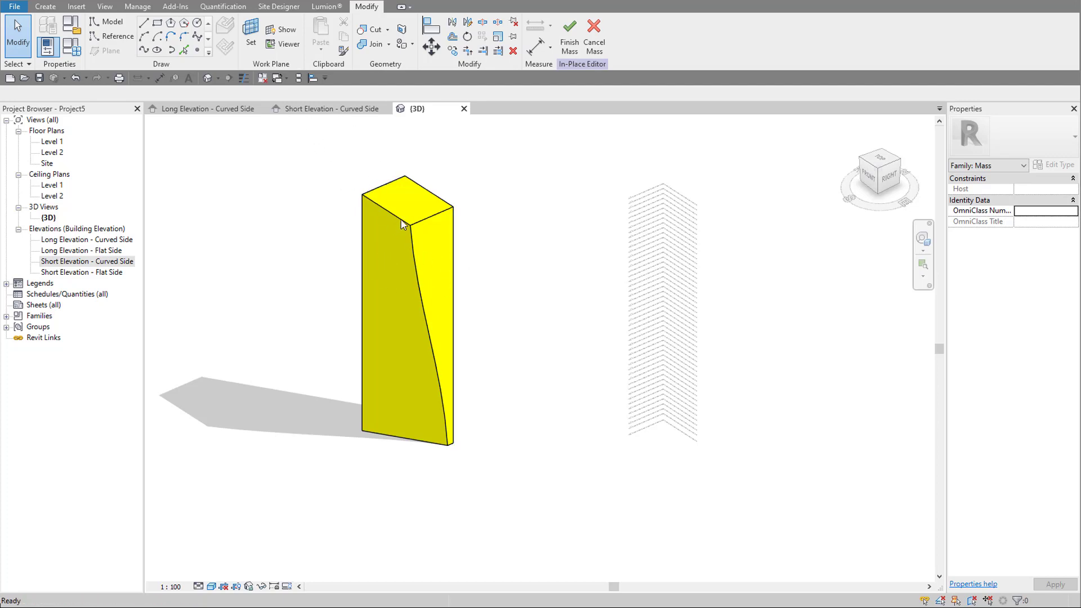
key(ctrl+z)
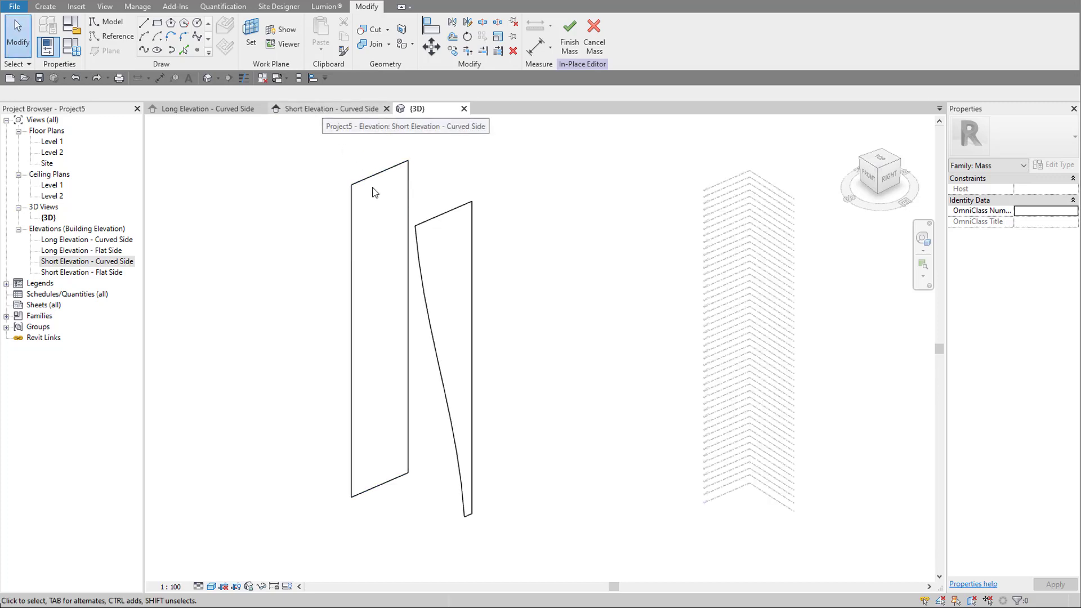
- In the Short Elevation - Curved Side view, move the spline's upper control point out onto the long curved reference plane
click(345, 110)
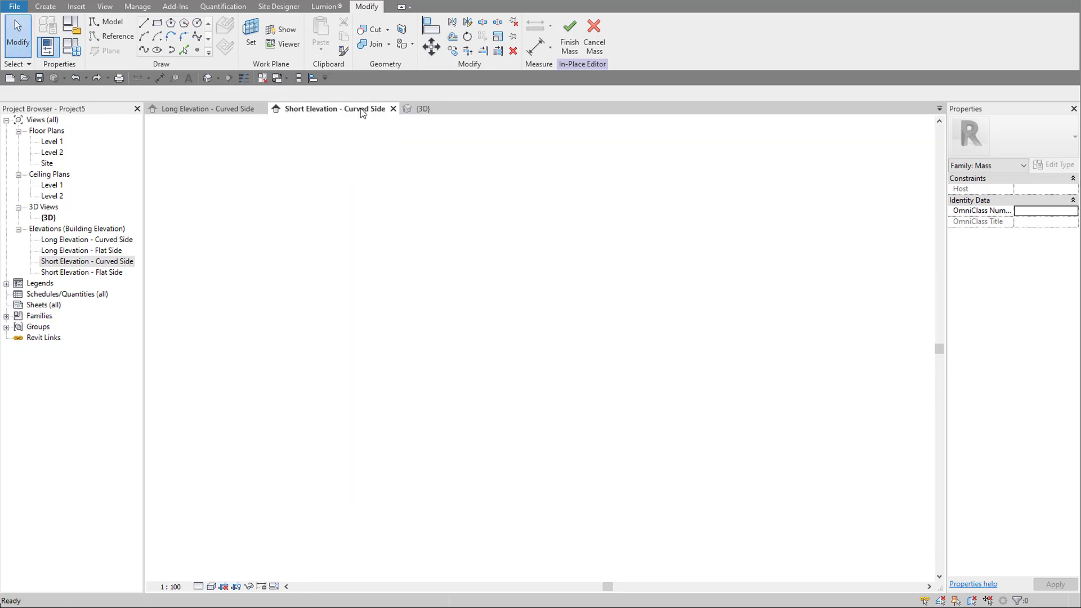
scroll(410, 383, up, 2)
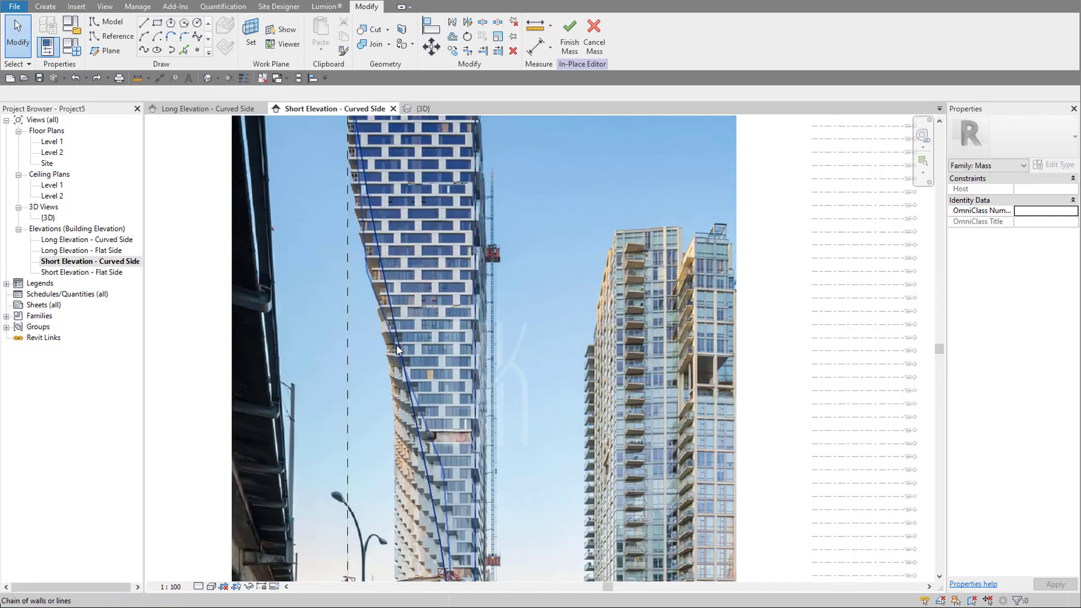
click(393, 308)
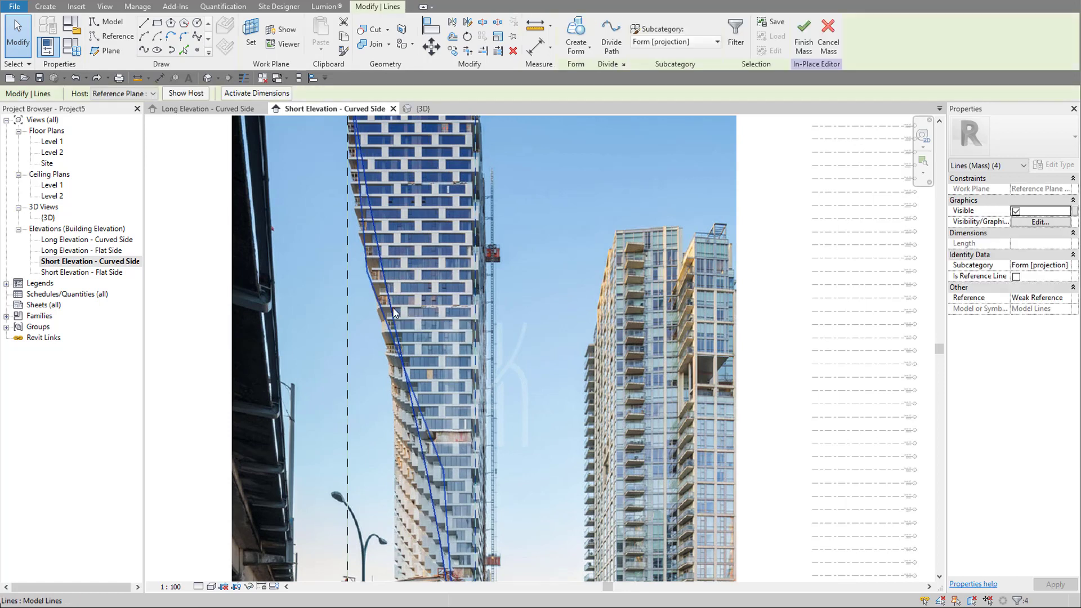
click(393, 312)
scroll(369, 271, up, 3)
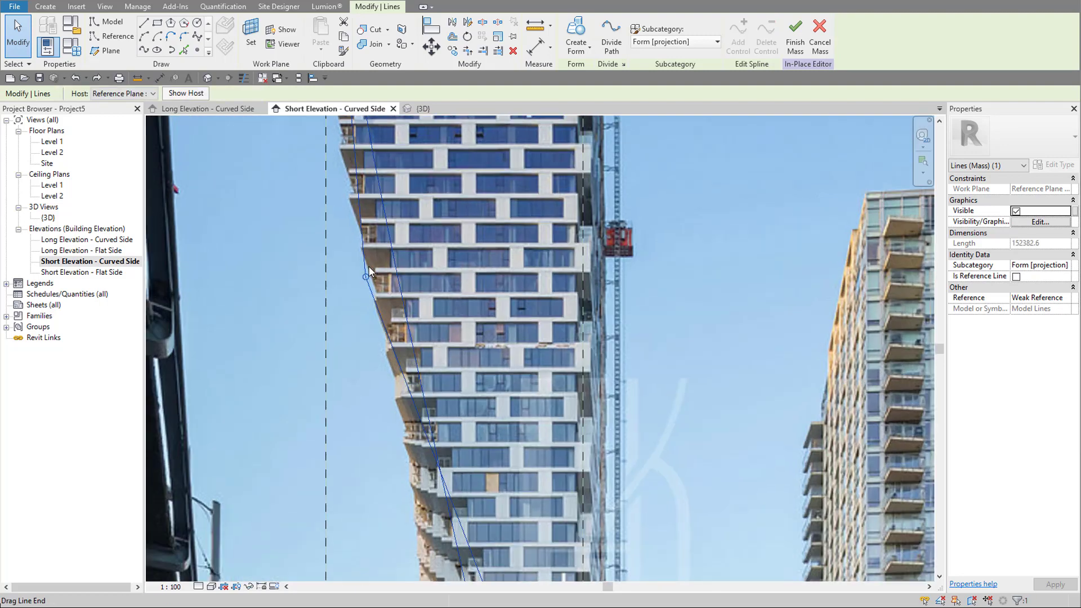
scroll(366, 279, up, 2)
drag(366, 292, 293, 313)
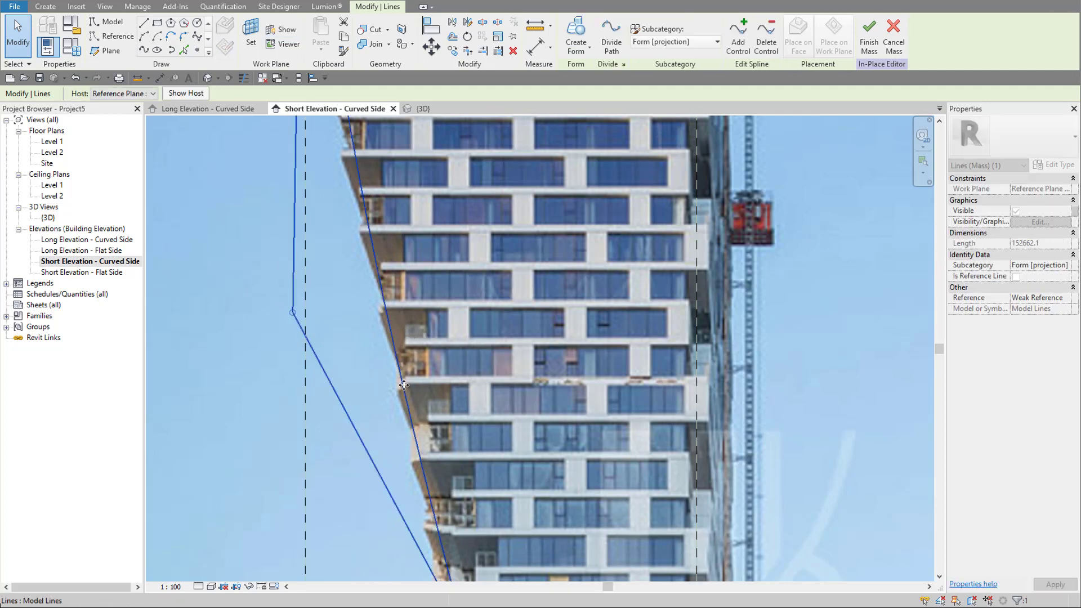
scroll(366, 250, down, 5)
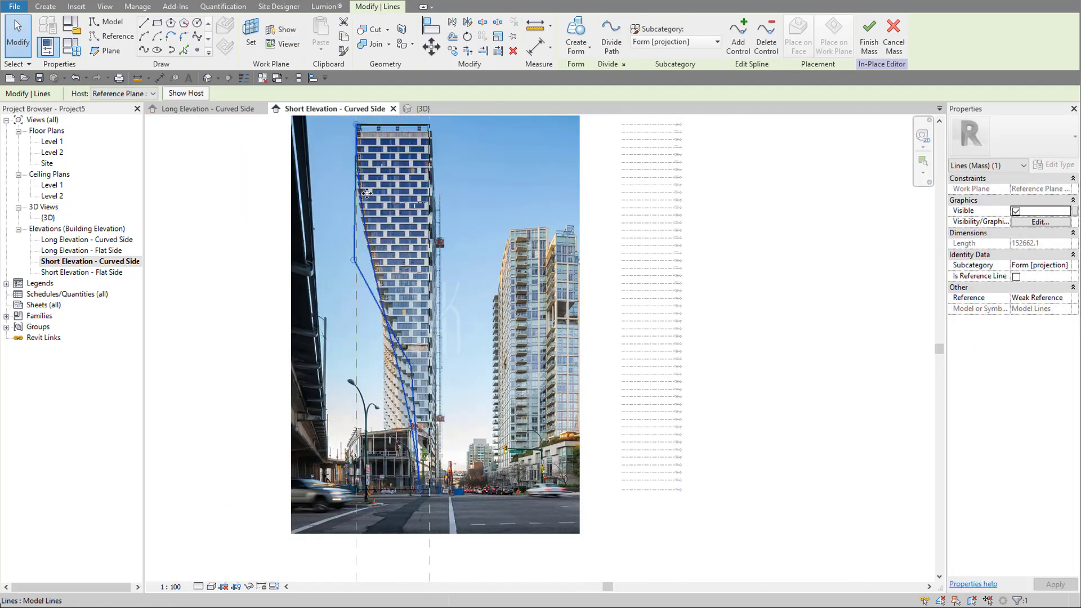
scroll(355, 260, up, 3)
drag(362, 251, 373, 233)
scroll(436, 363, down, 3)
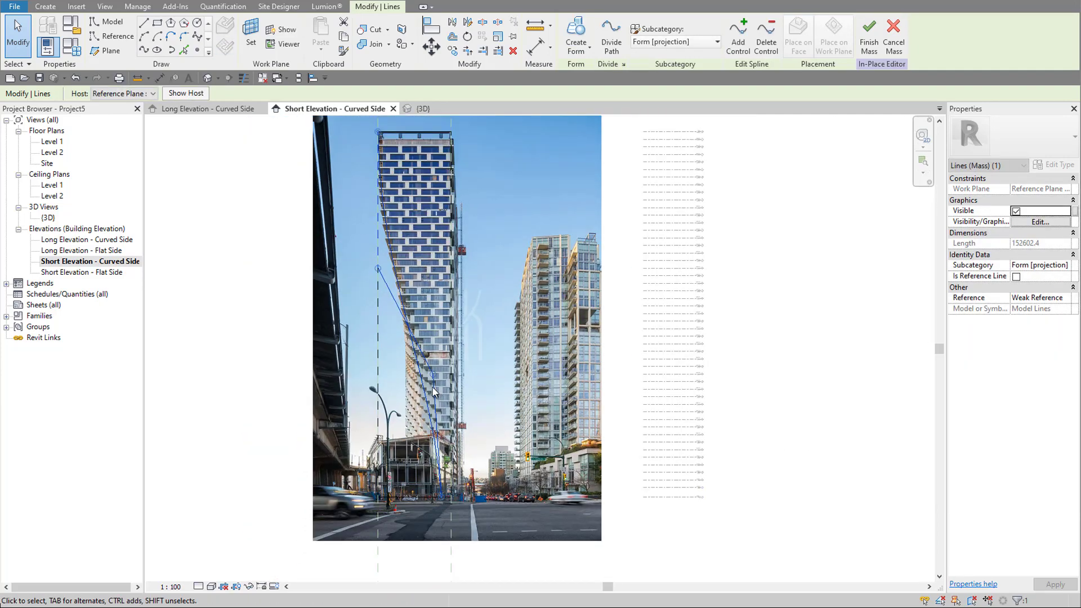
- Move the spline's lower control point toward the tower's straight edge so the curve follows the building in the reference image
scroll(417, 366, up, 4)
scroll(416, 371, up, 2)
drag(420, 351, 449, 350)
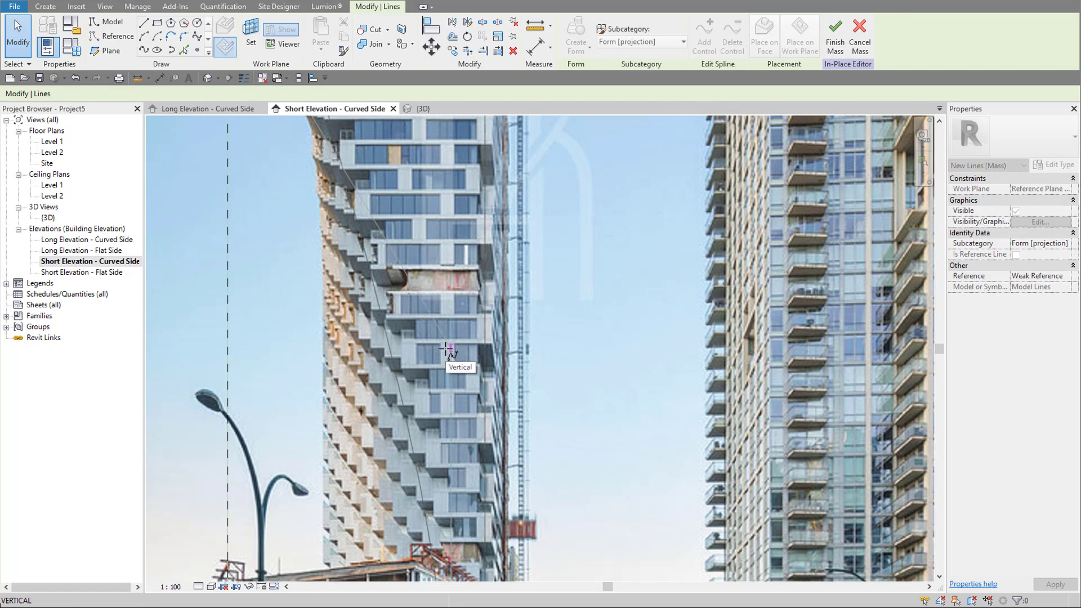
drag(451, 350, 450, 350)
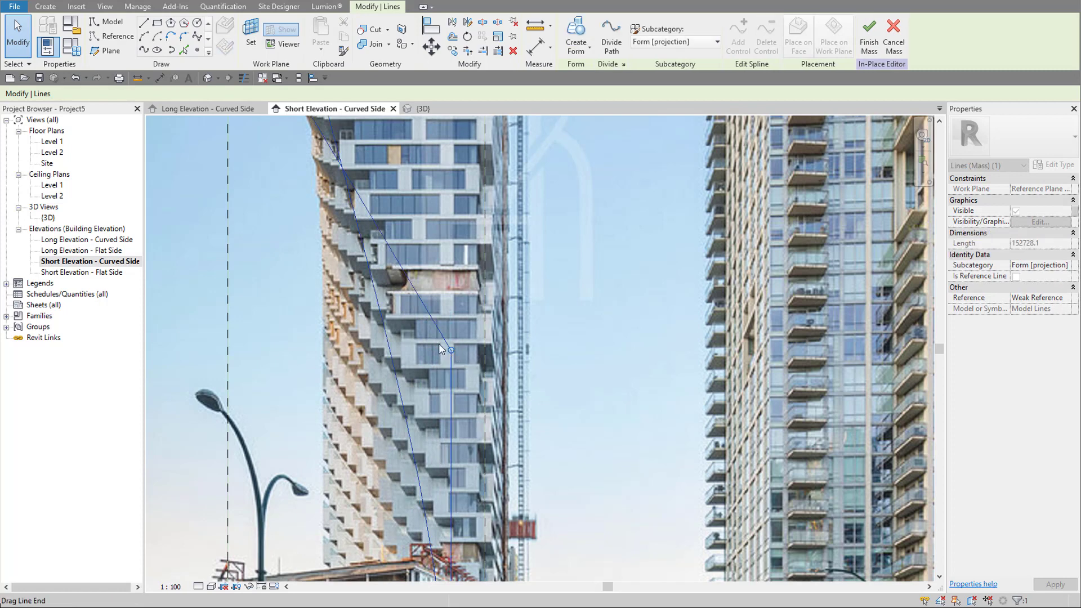
scroll(441, 346, down, 4)
scroll(426, 334, up, 2)
scroll(426, 334, up, 1)
key(Escape)
scroll(401, 369, down, 3)
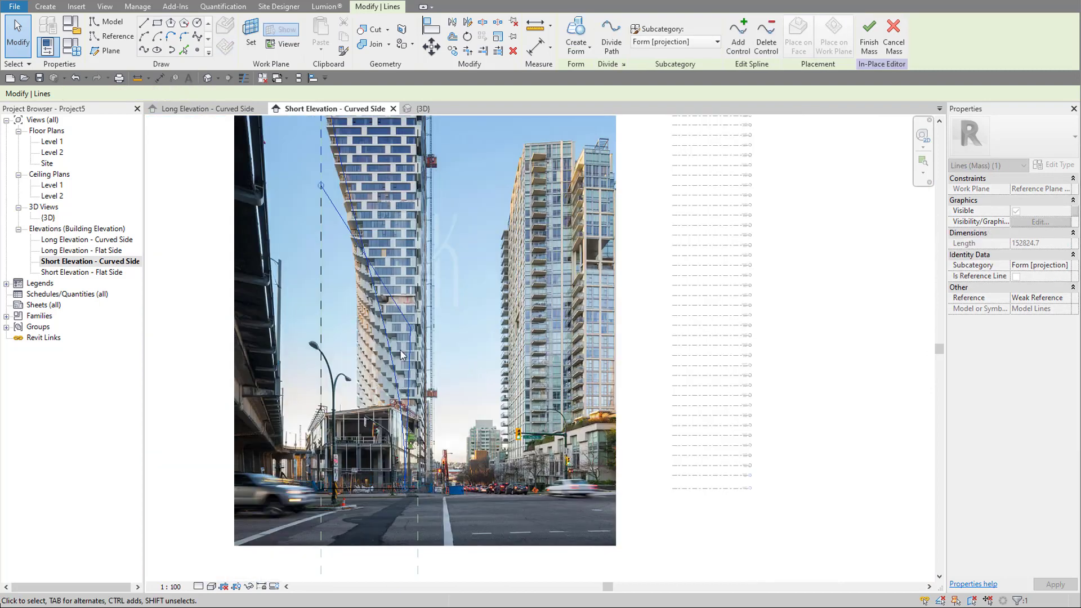
key(Escape)
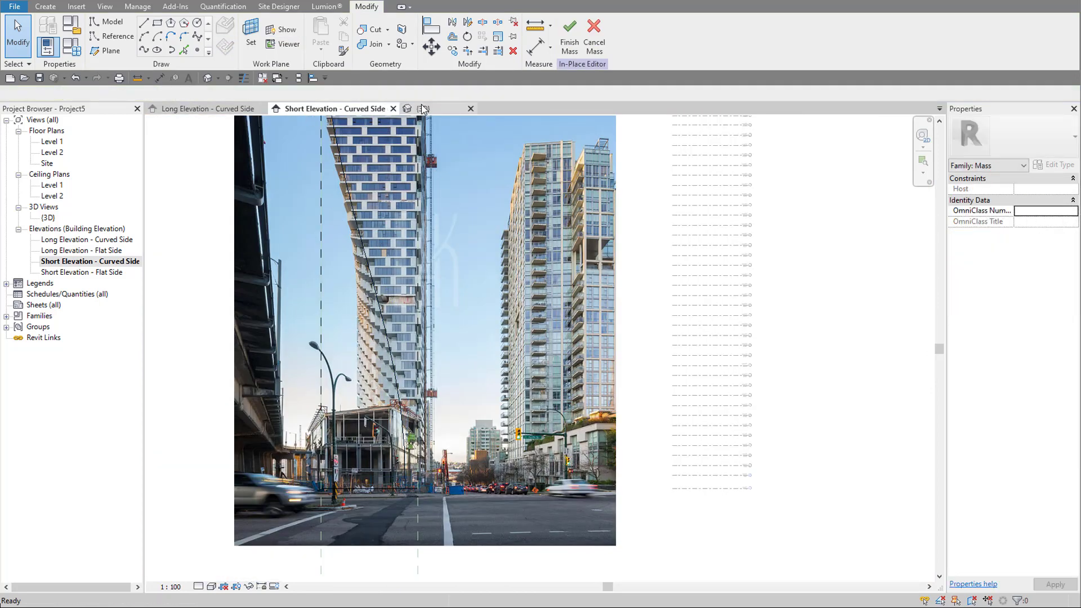
- In the 3D view, create a solid form from the rectangular and curved profiles, and finish the mass from the Site plan
key(ctrl+Tab)
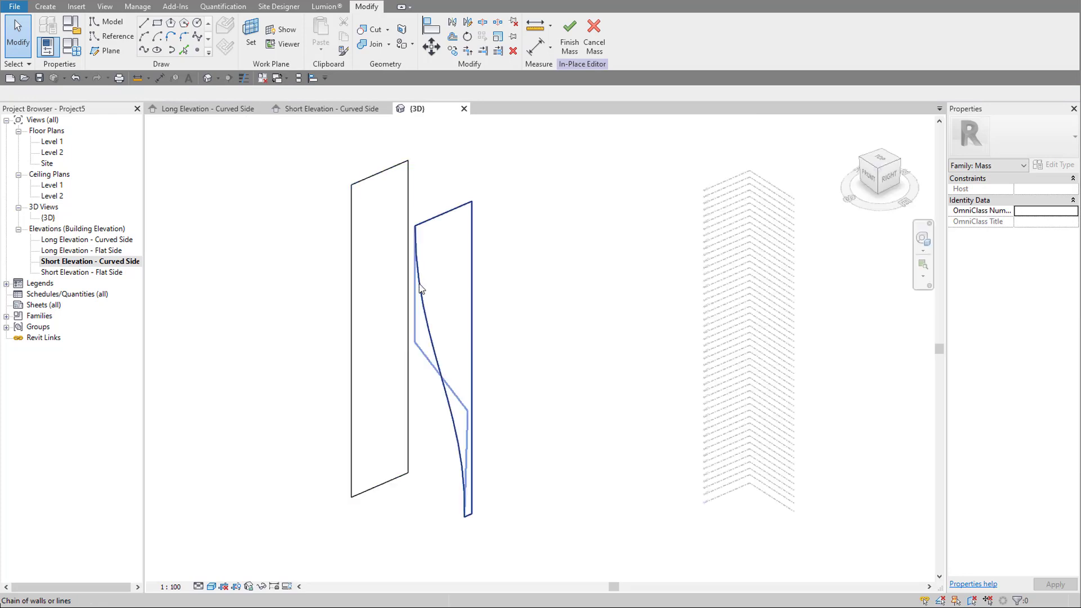
drag(526, 534, 282, 145)
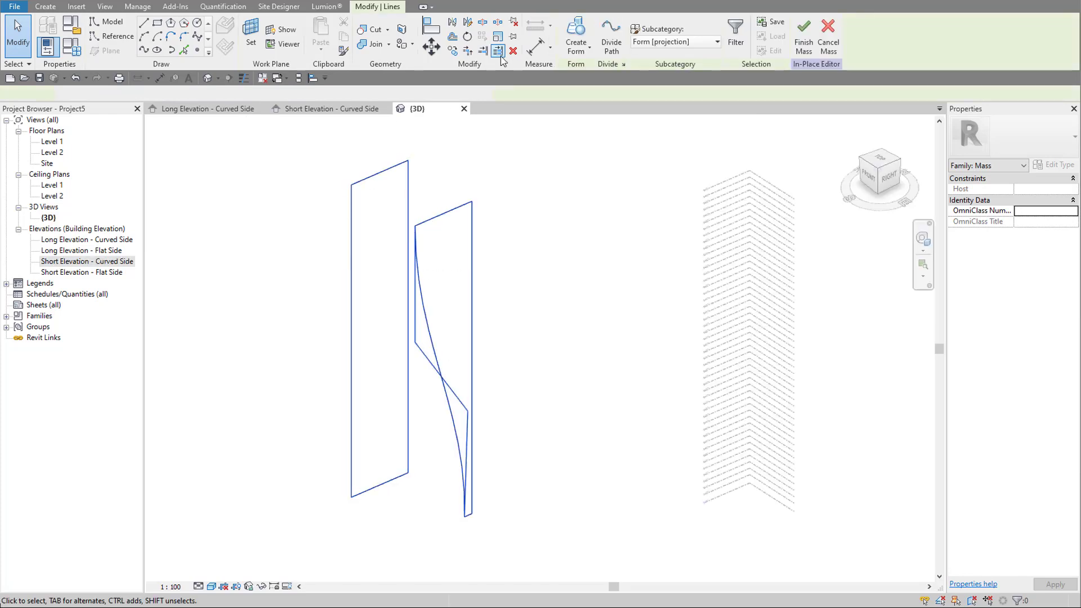
click(573, 40)
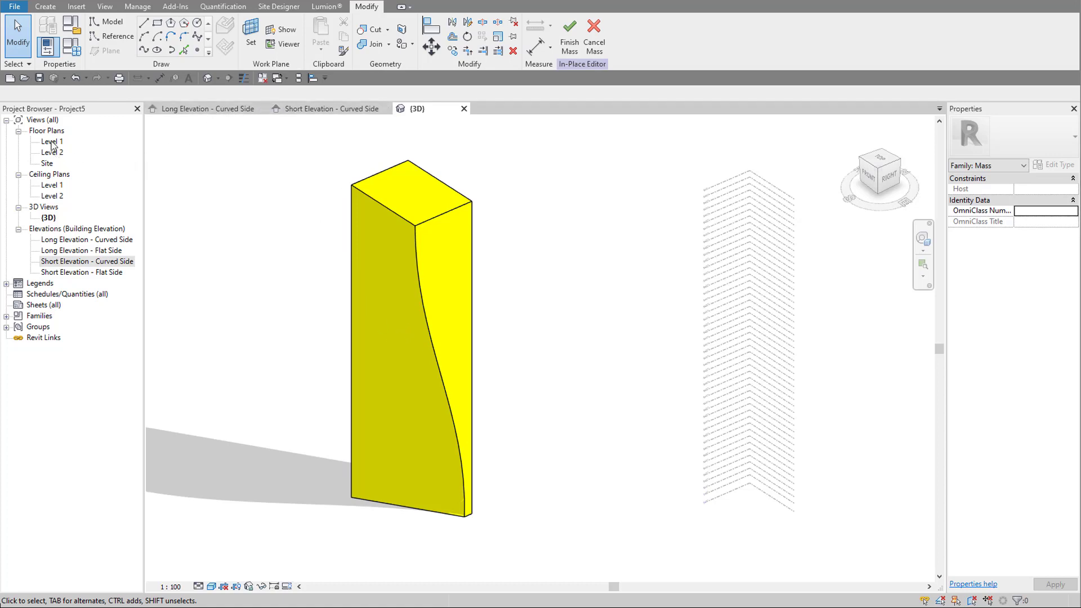
click(49, 164)
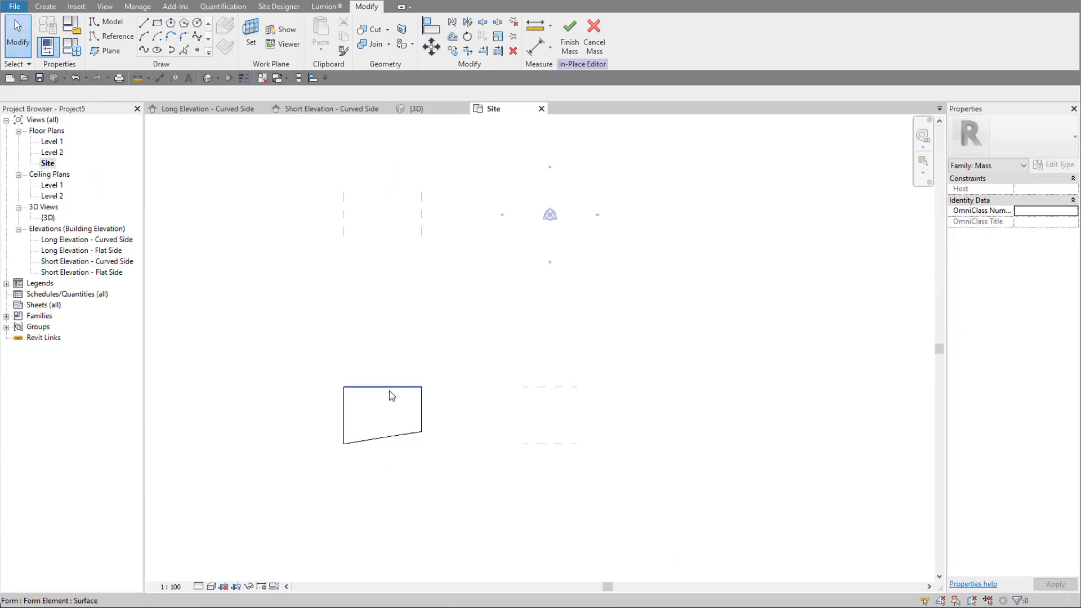
click(569, 31)
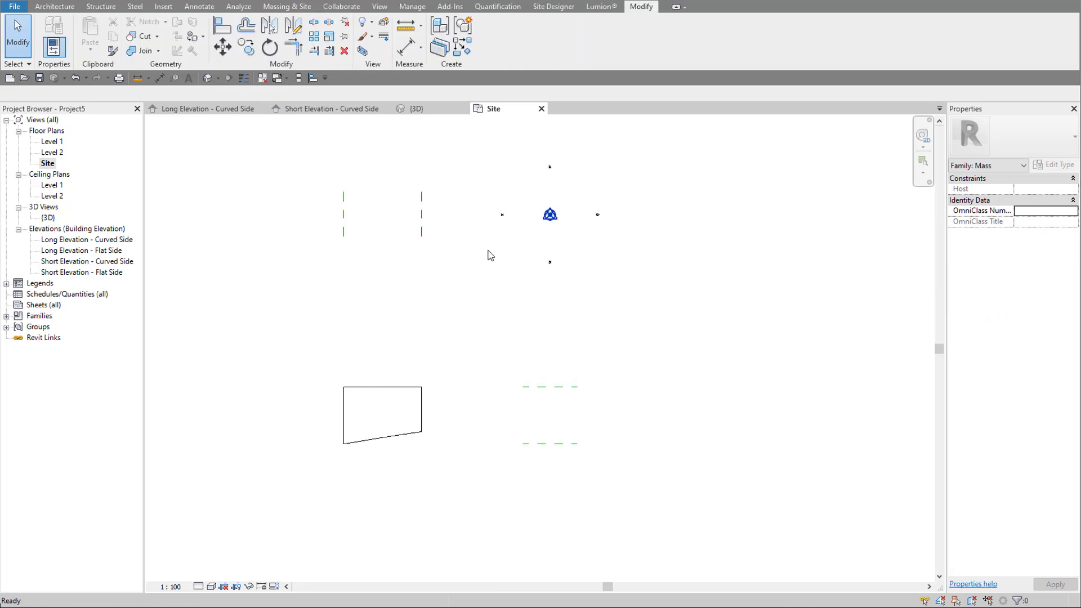
- Move the finished tower mass diagonally down and left in the Site plan, clear of the reference planes
click(400, 388)
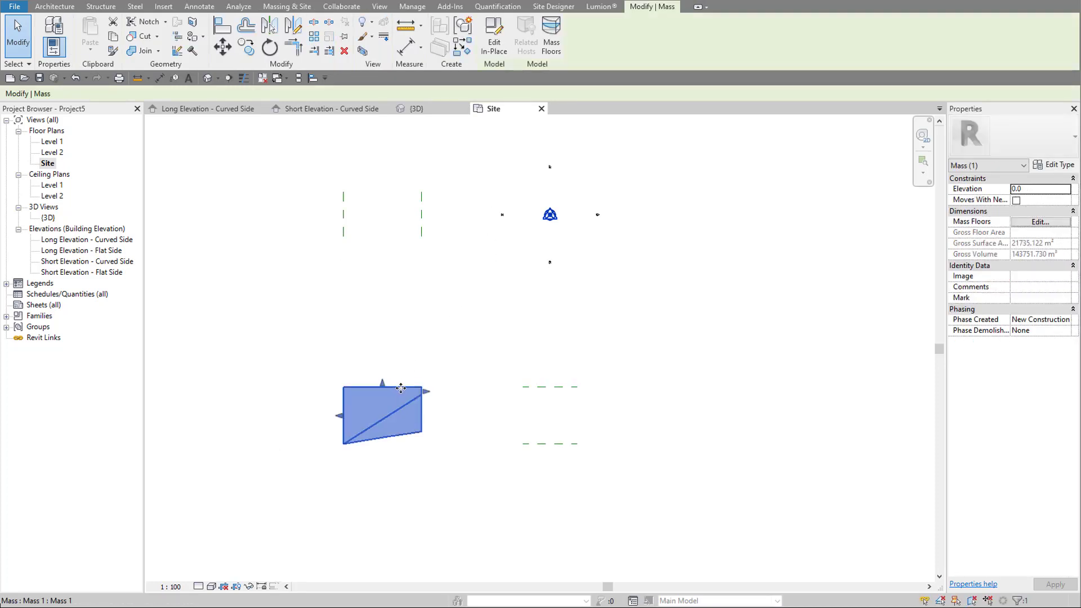
scroll(400, 388, down, 2)
drag(400, 388, 304, 483)
click(441, 408)
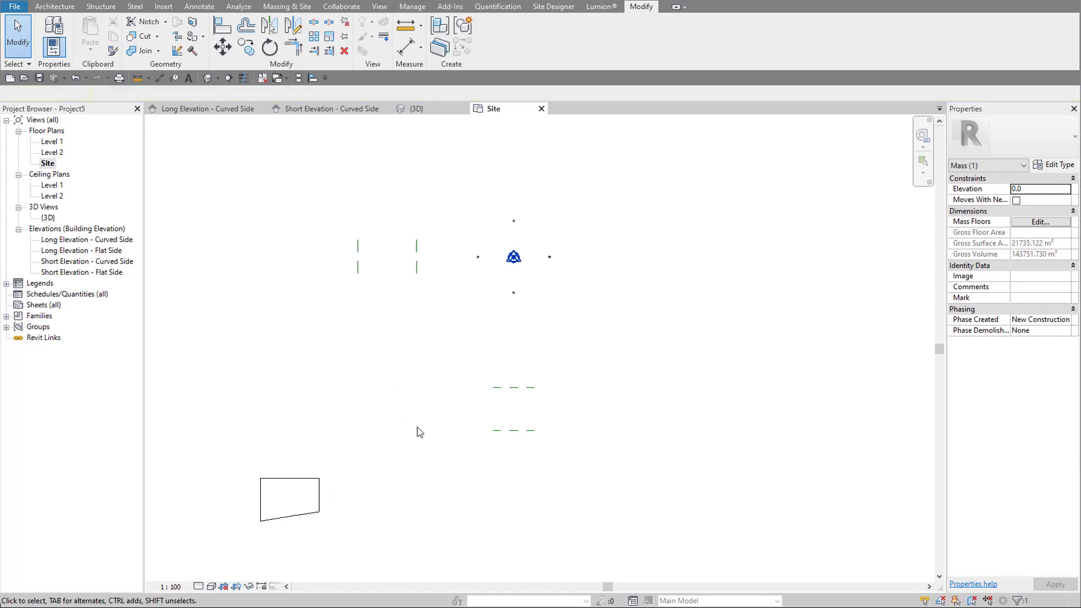
- Extend the left ends of the long flat and long curved reference planes to one aligned position beyond the short planes
scroll(388, 428, up, 1)
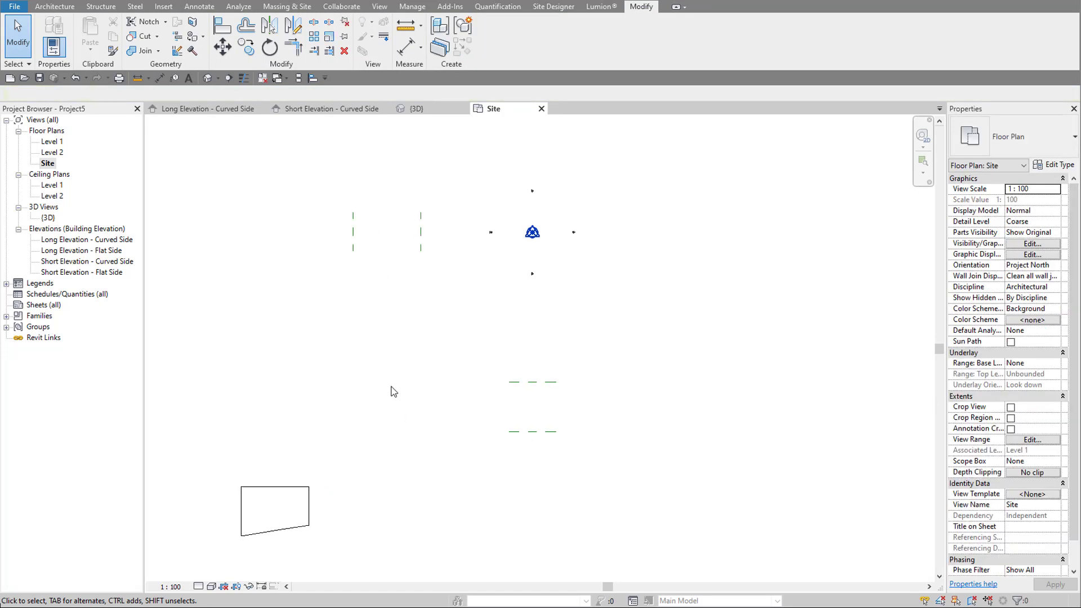
click(510, 382)
scroll(510, 382, up, 2)
drag(510, 381, 201, 381)
click(544, 459)
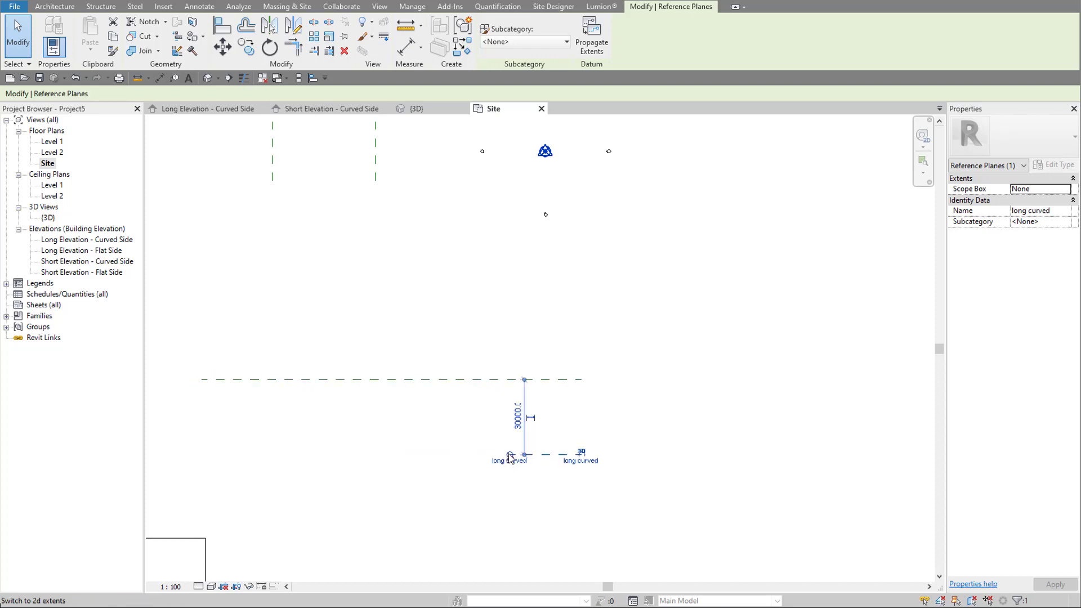
drag(518, 463, 514, 455)
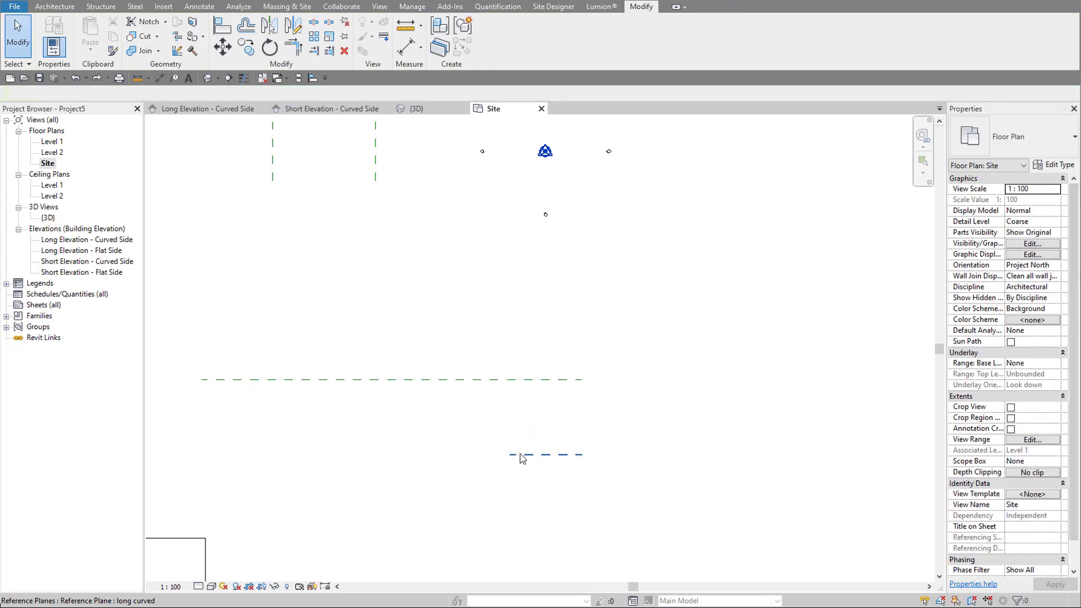
click(511, 456)
drag(510, 455, 386, 455)
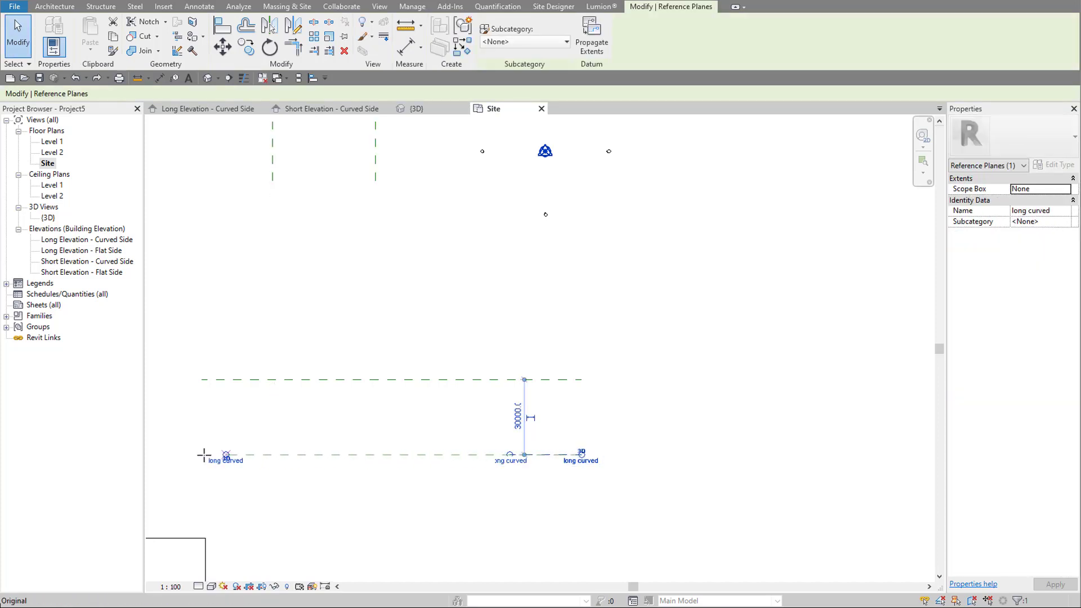
click(289, 193)
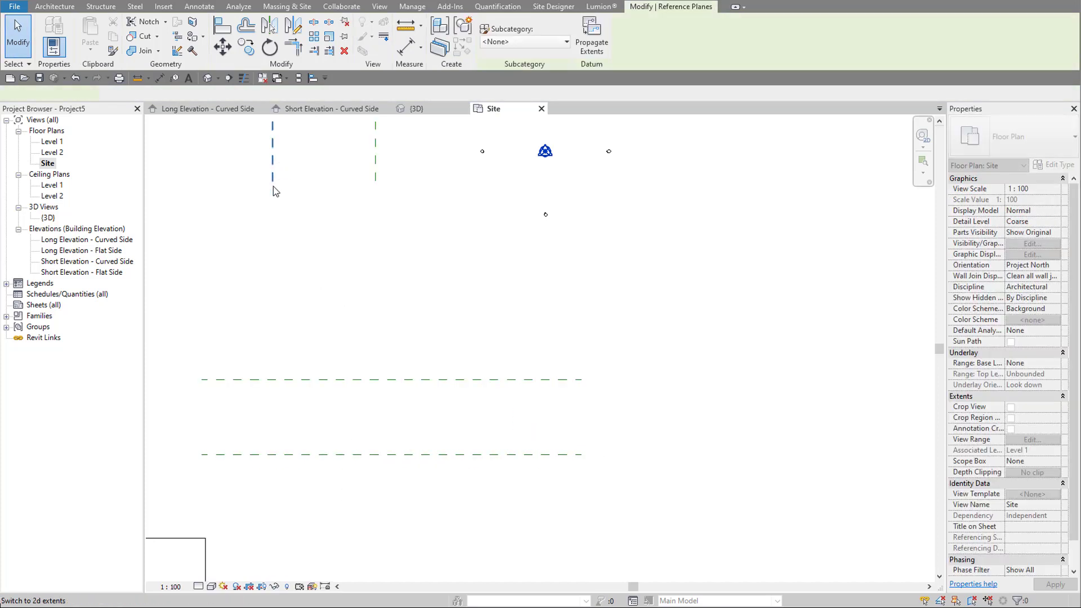
- Extend the lower ends of both short-side reference planes down past the long flat and long curved planes
click(274, 190)
drag(272, 192, 272, 495)
click(376, 181)
click(362, 491)
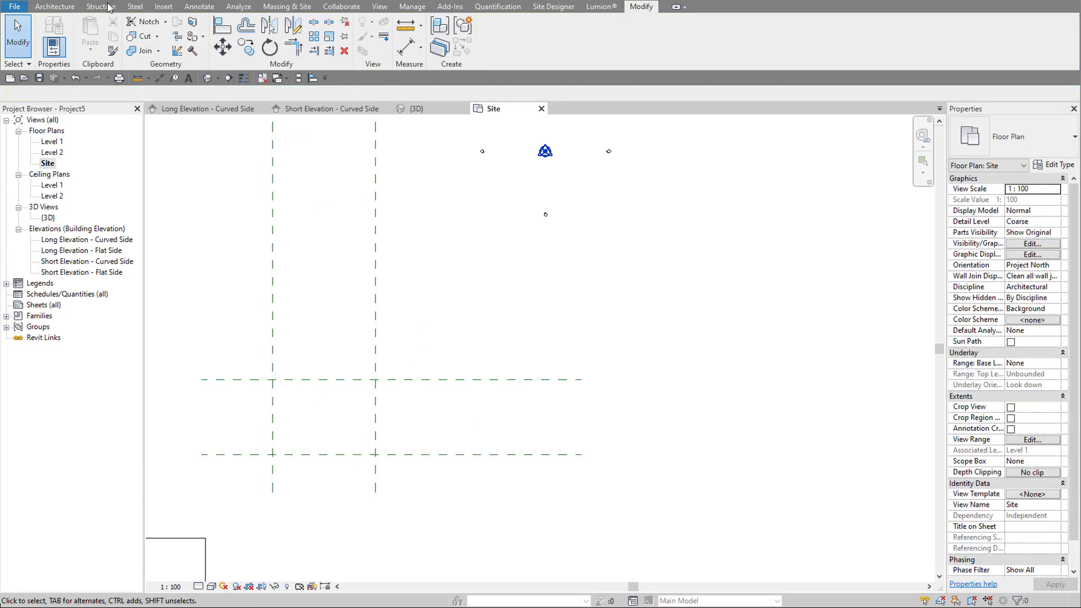
- Start a new in-place mass and draw a 41000 by 30000 rectangle between the reference plane intersections on Level 1
click(287, 6)
click(122, 34)
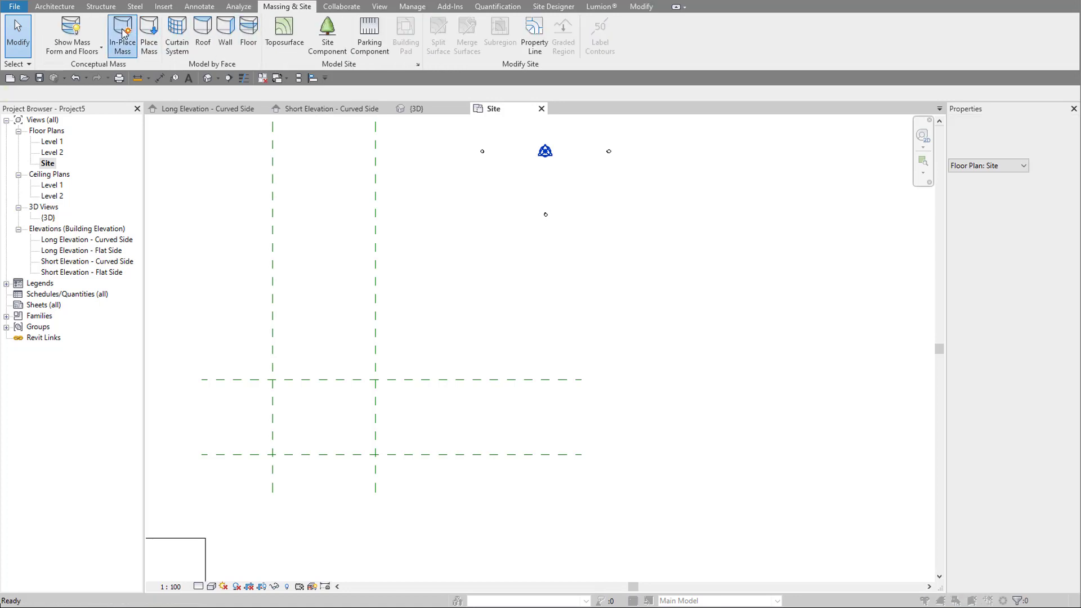
click(535, 323)
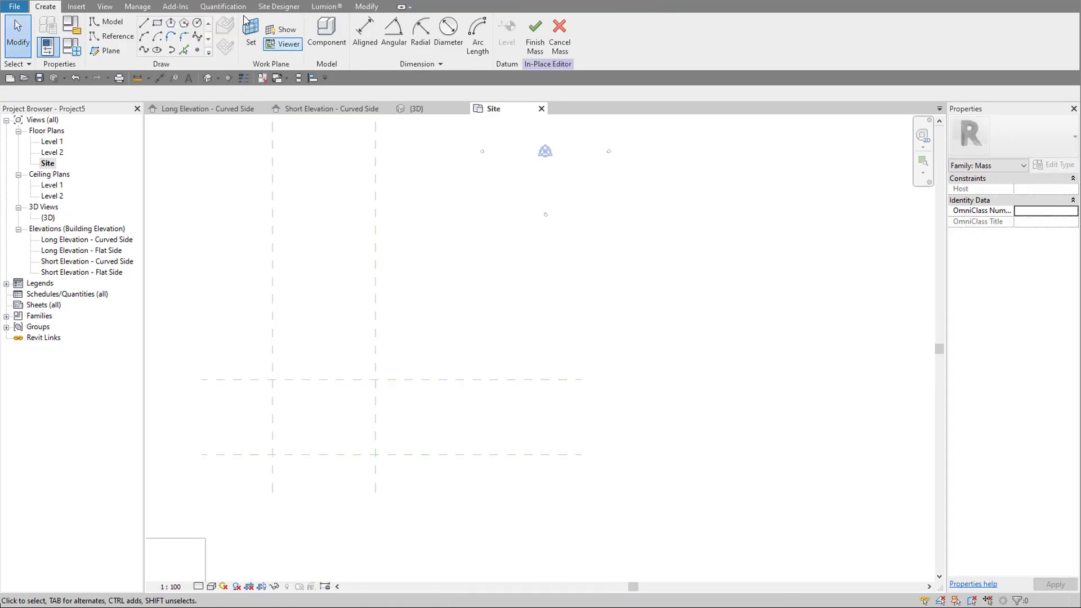
click(273, 379)
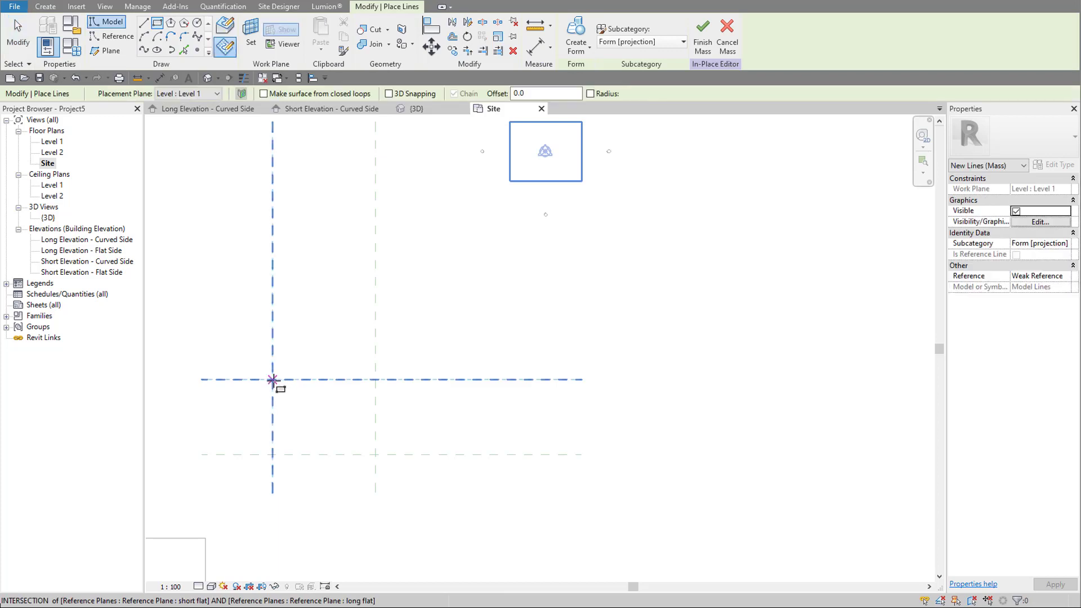
click(375, 454)
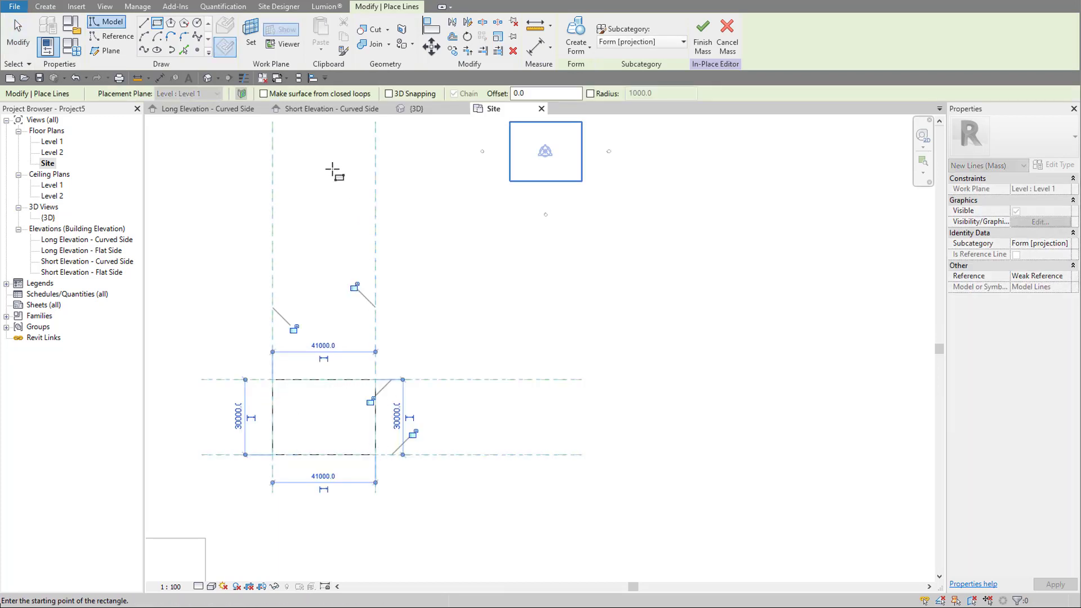
- In the 3D view, create a solid form from the rectangle and raise its top face to a height of 150000
click(428, 110)
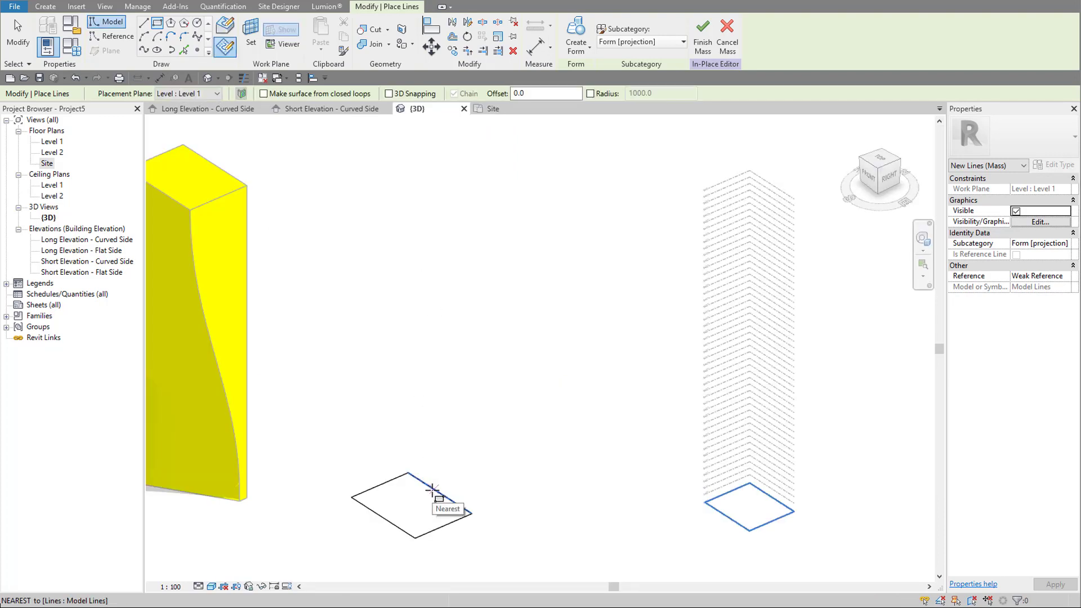
key(Escape)
key(Escape)
key(Tab)
click(432, 491)
click(576, 34)
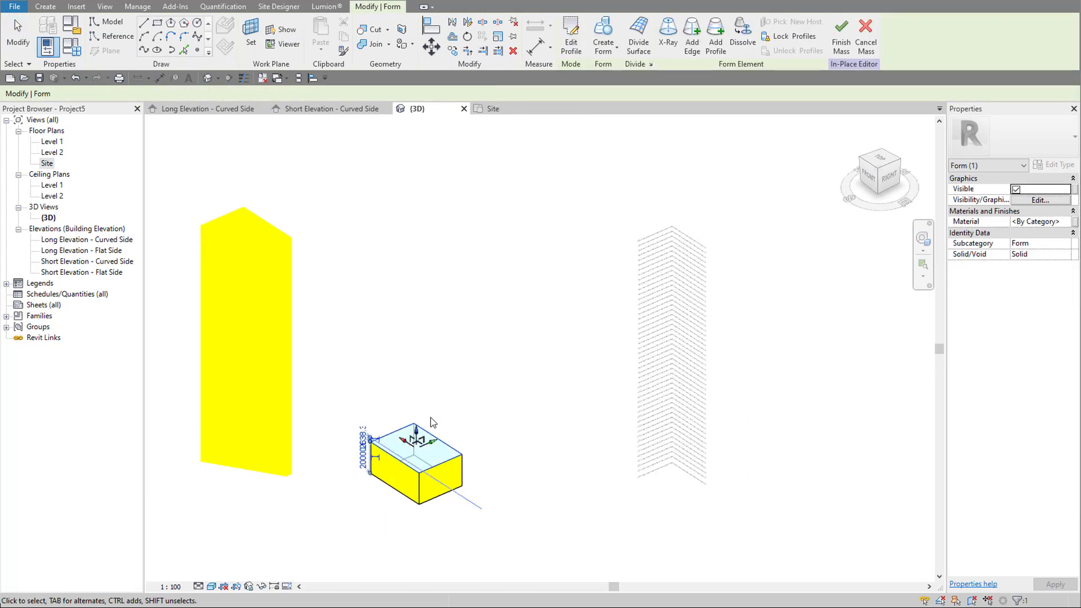
drag(417, 434, 435, 231)
click(518, 229)
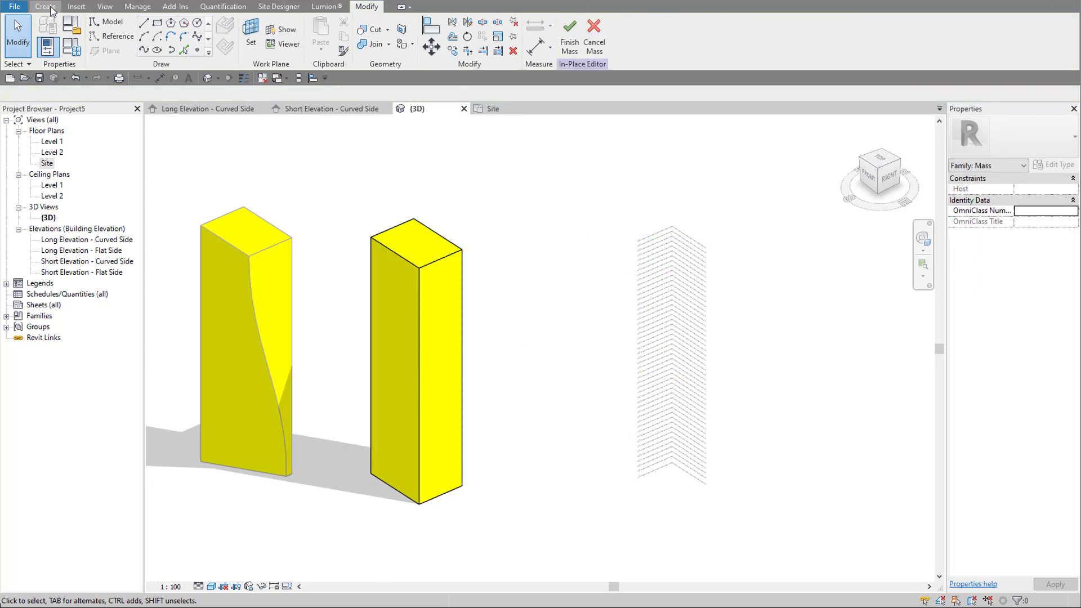
- Add three horizontal profiles across the upper part of the new rectangular form
click(45, 7)
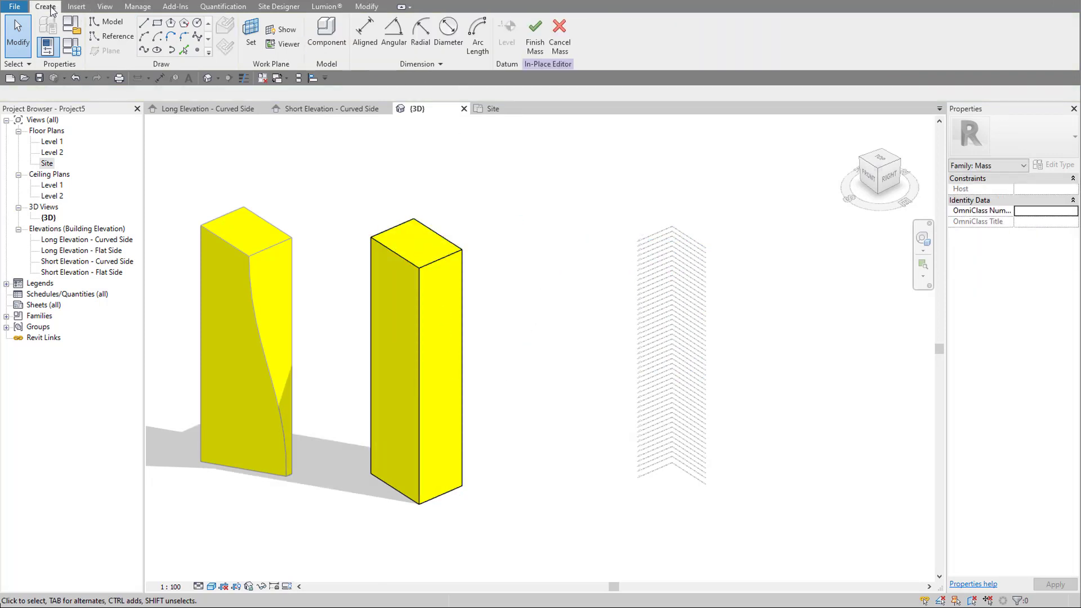
key(Tab)
click(456, 255)
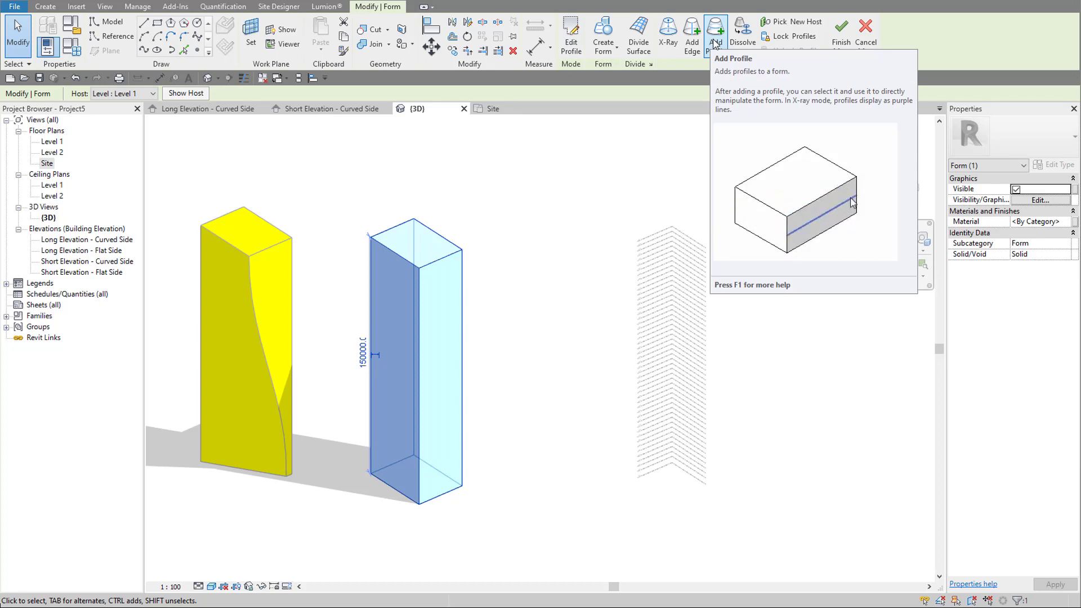
key(Escape)
click(681, 41)
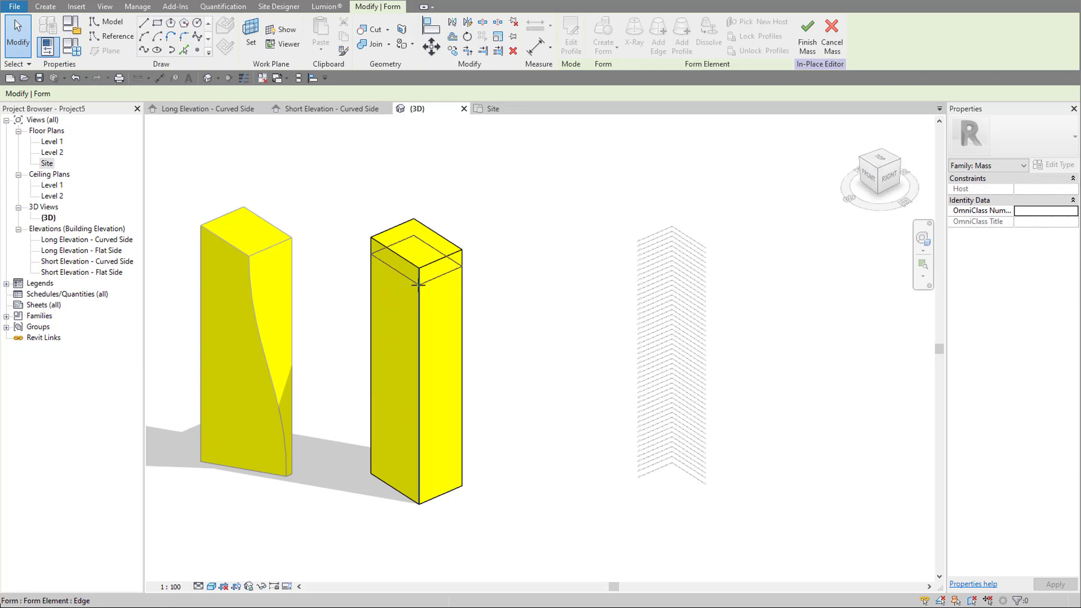
scroll(419, 279, up, 2)
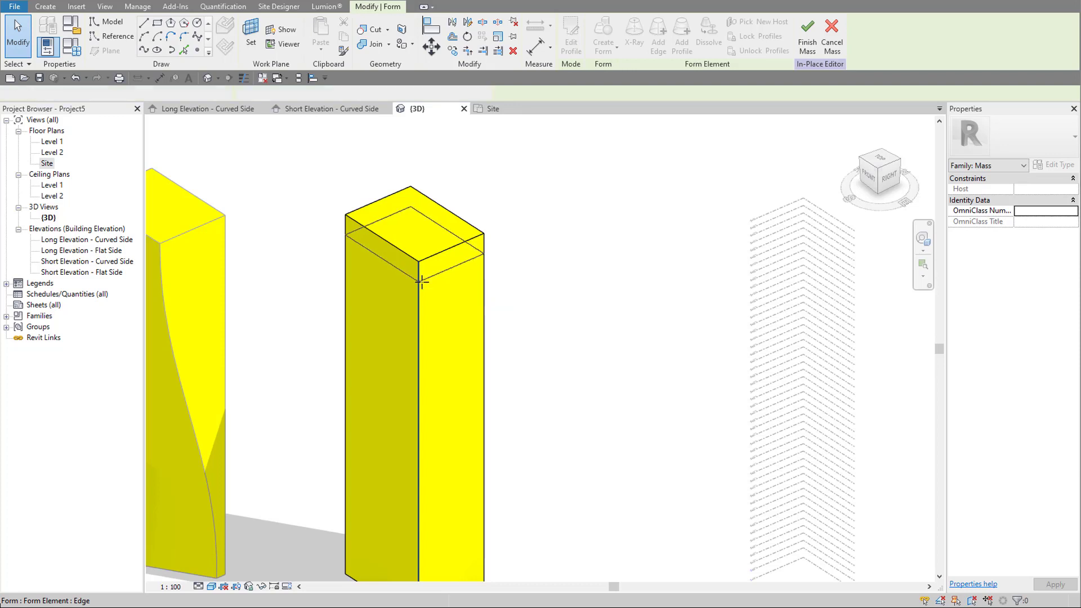
click(421, 279)
click(681, 42)
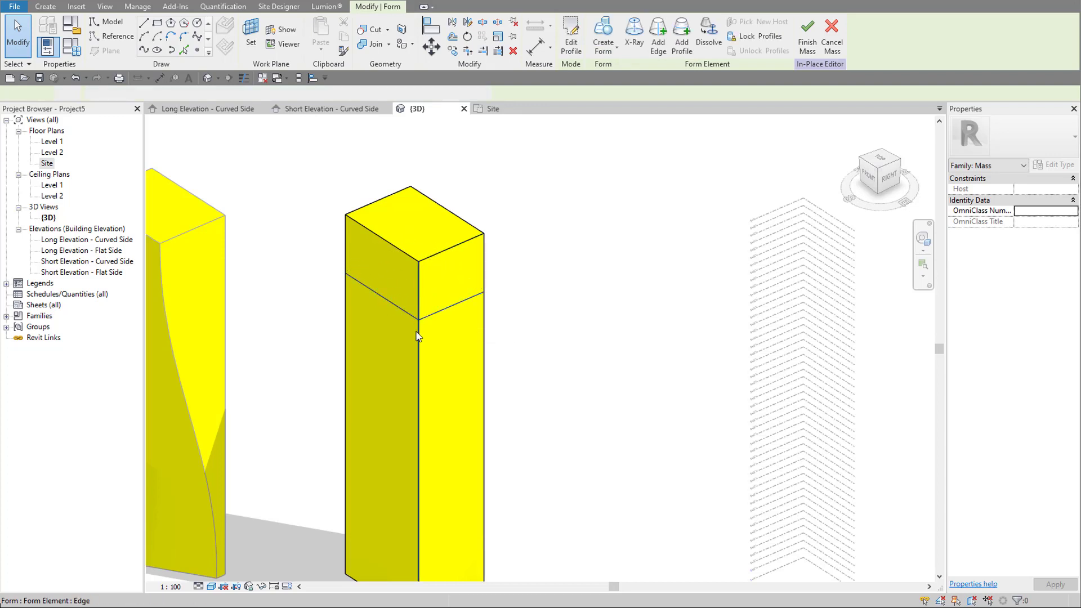
click(418, 320)
click(681, 41)
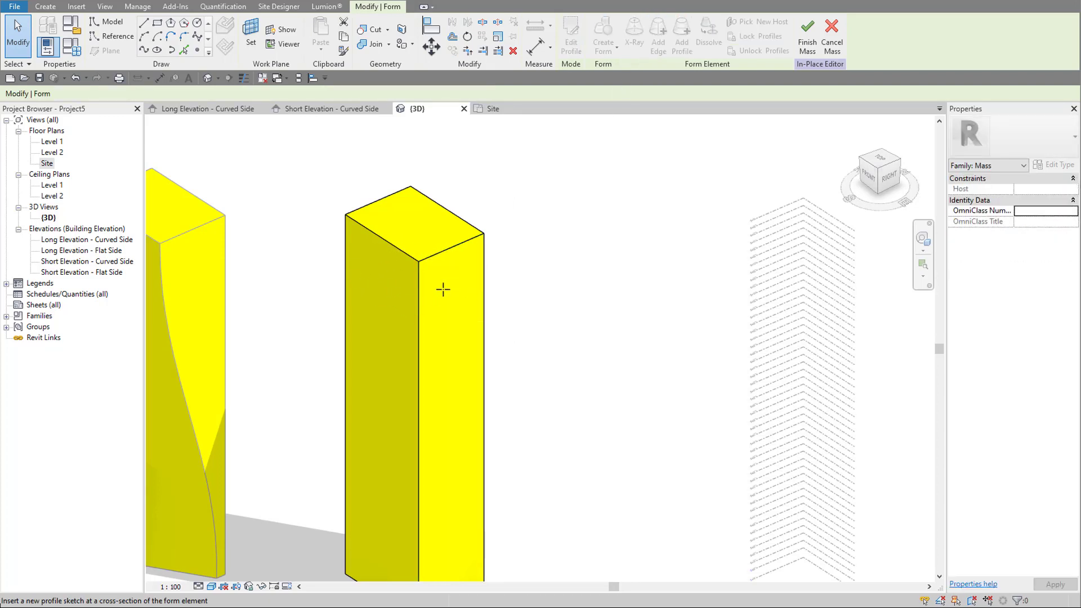
click(394, 286)
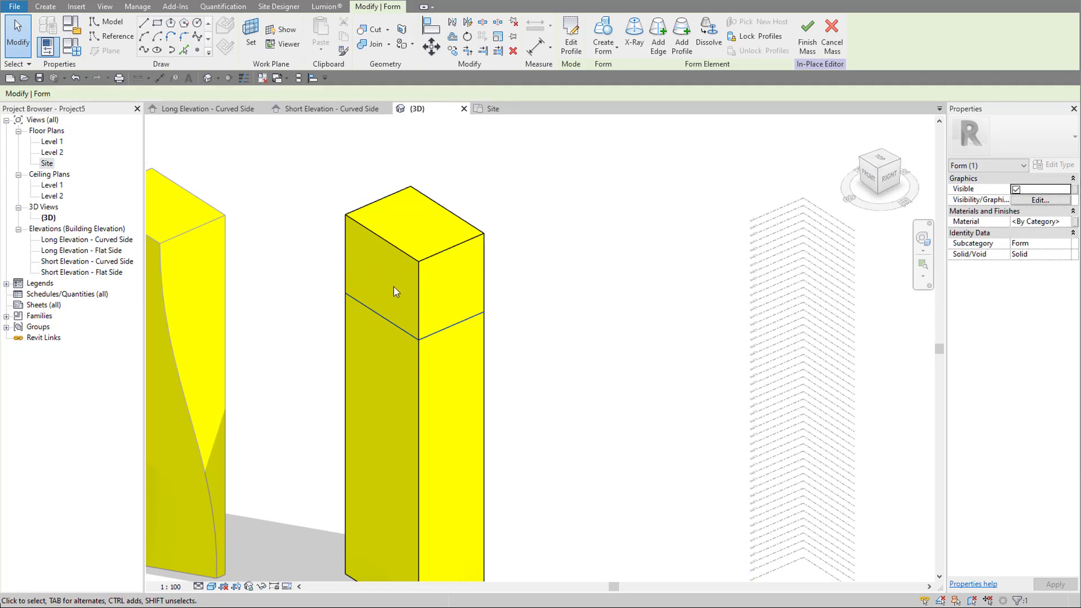
- Select the whole rectangular form and examine the added profiles along its height
key(ctrl+z)
key(Escape)
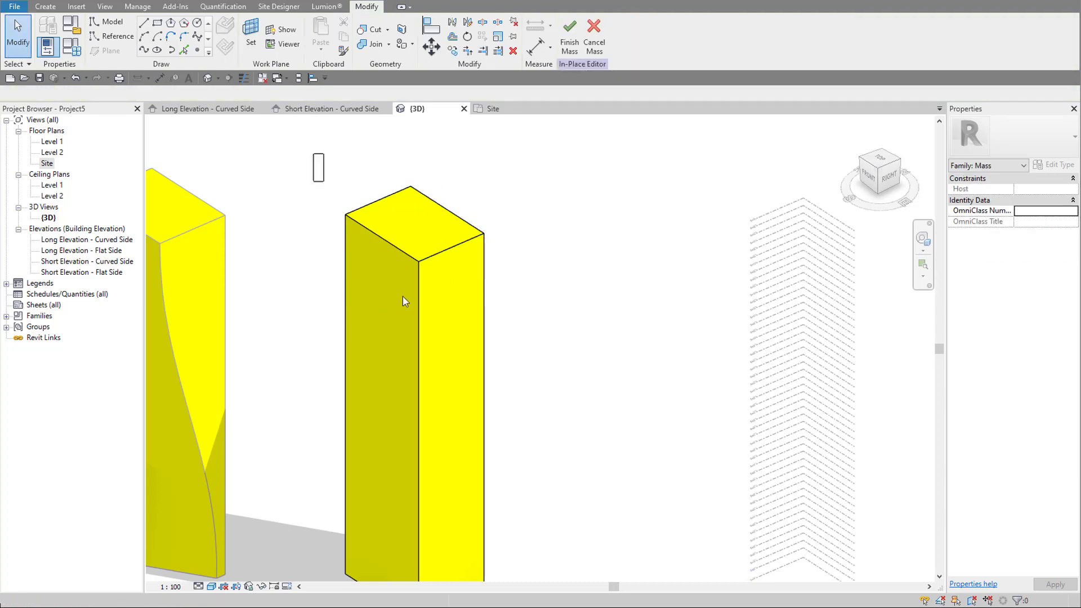
drag(557, 379, 314, 181)
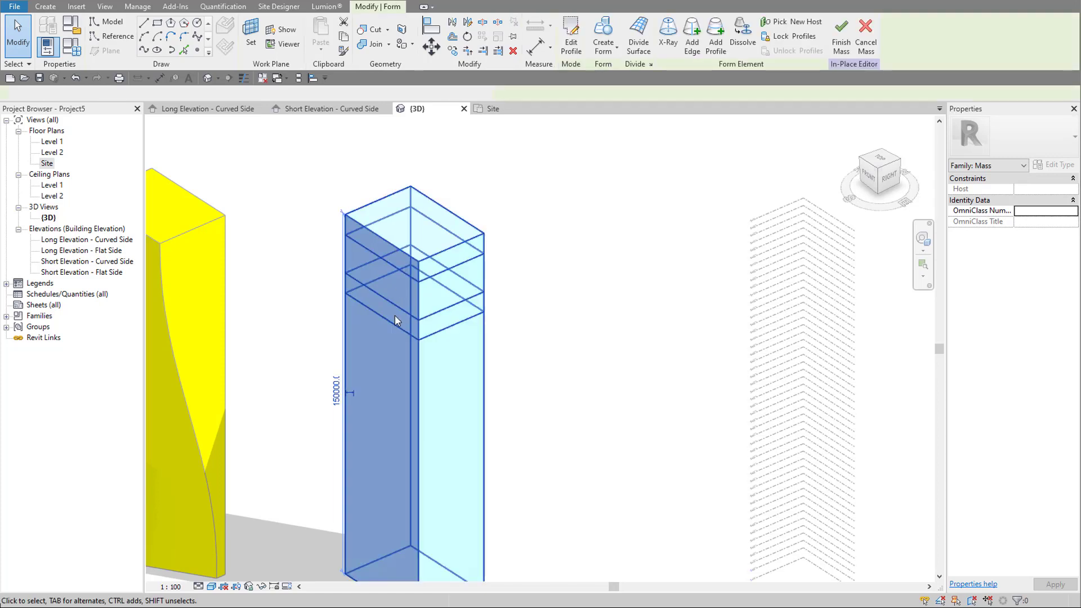
click(397, 286)
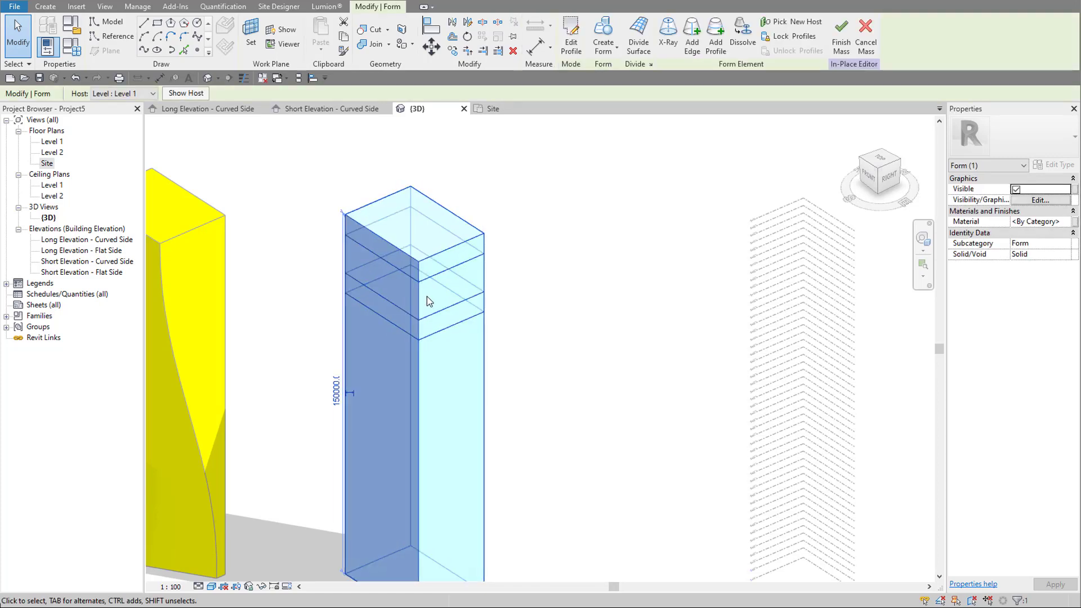
scroll(427, 296, down, 2)
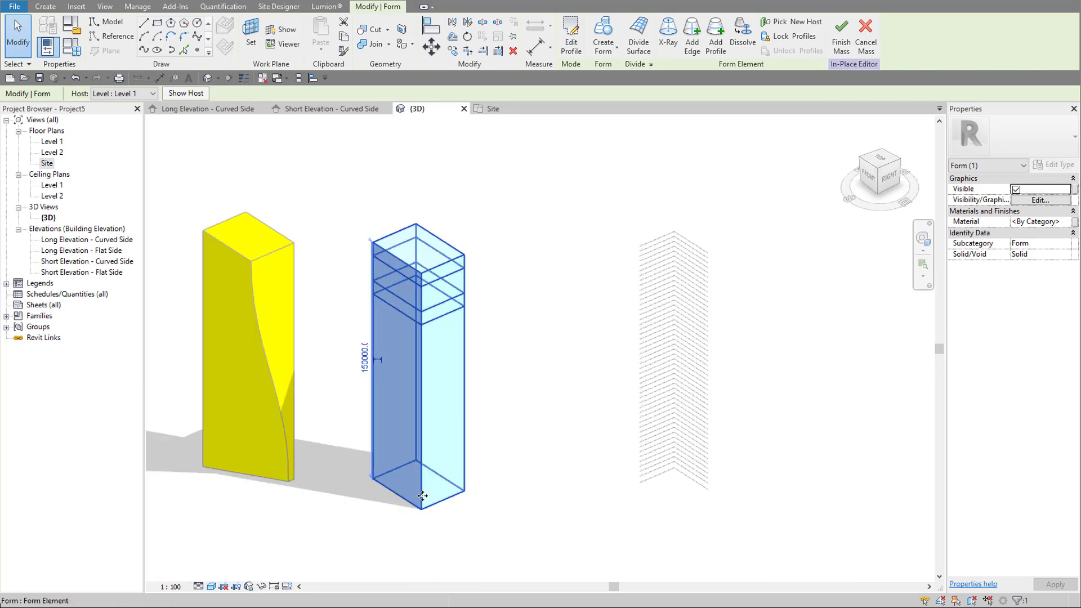
- Open the bottom profile of the second tower's form for editing
key(Escape)
scroll(435, 508, up, 5)
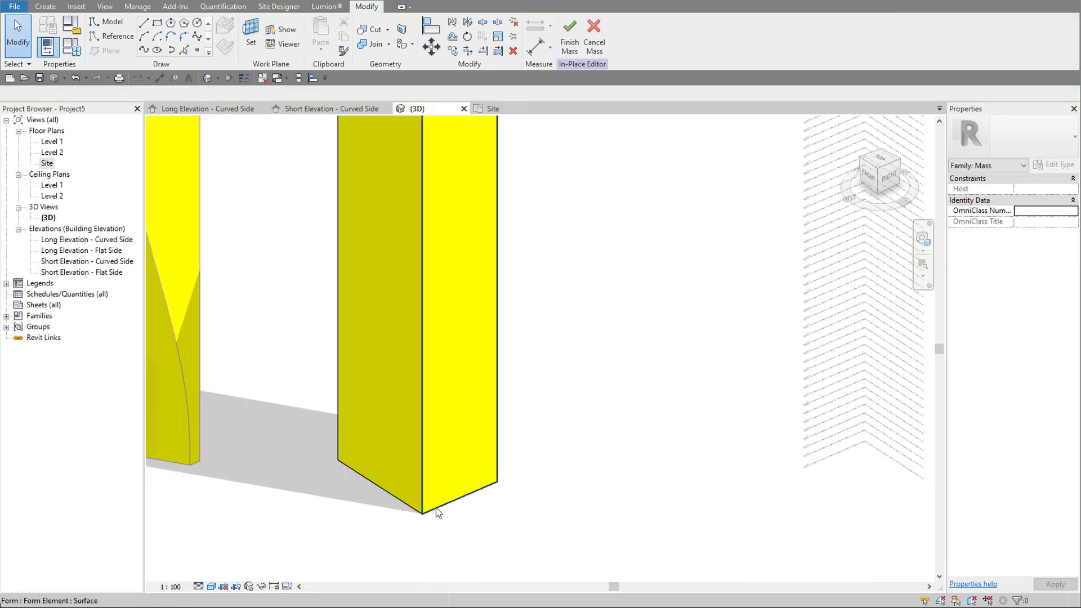
key(Tab)
key(Tab)
key(Tab)
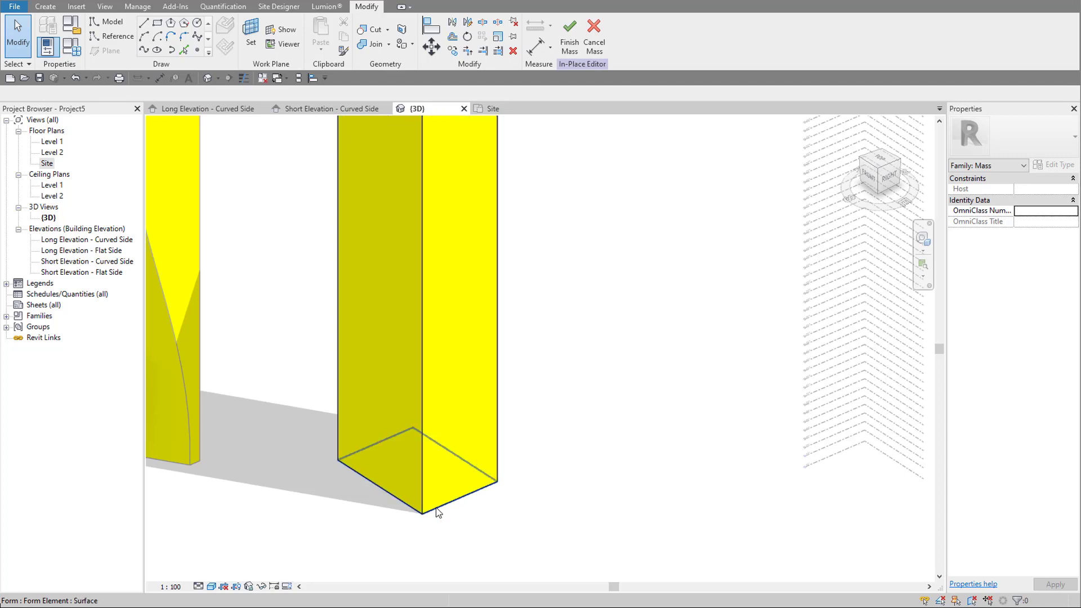
click(436, 508)
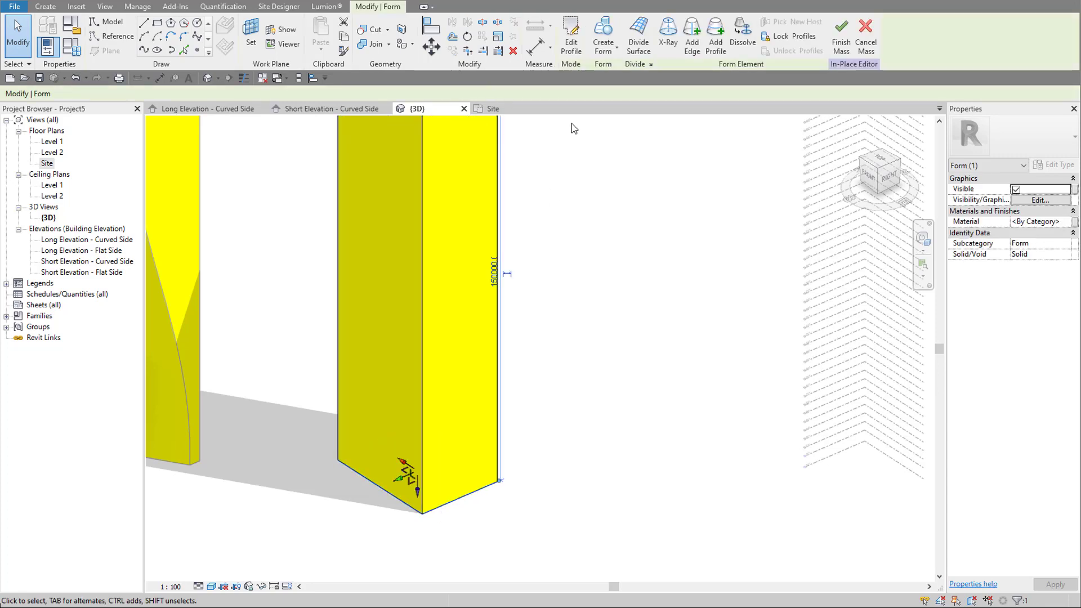
click(572, 45)
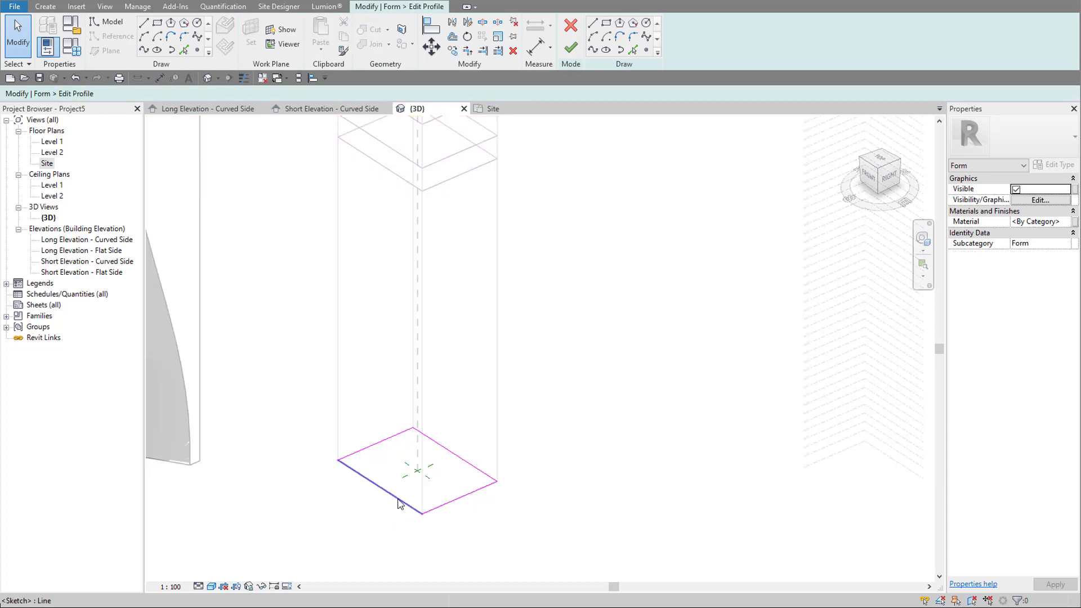
- Move the front end of the bottom profile's long edge along the adjoining short edge, close to the far corner, making it about 48350 long
click(398, 503)
drag(417, 514, 487, 485)
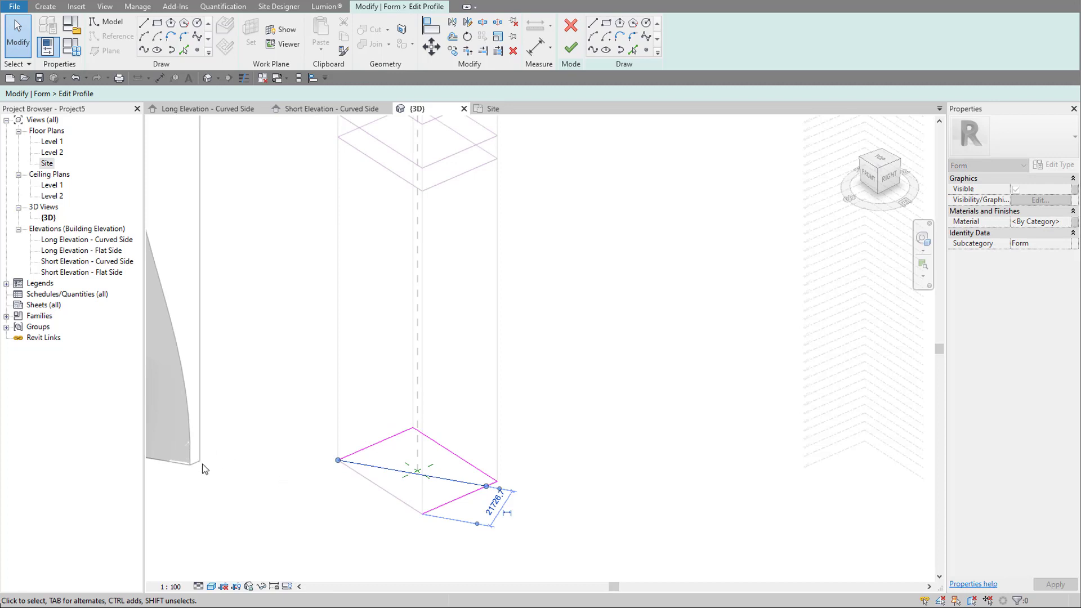
click(478, 483)
scroll(483, 480, up, 5)
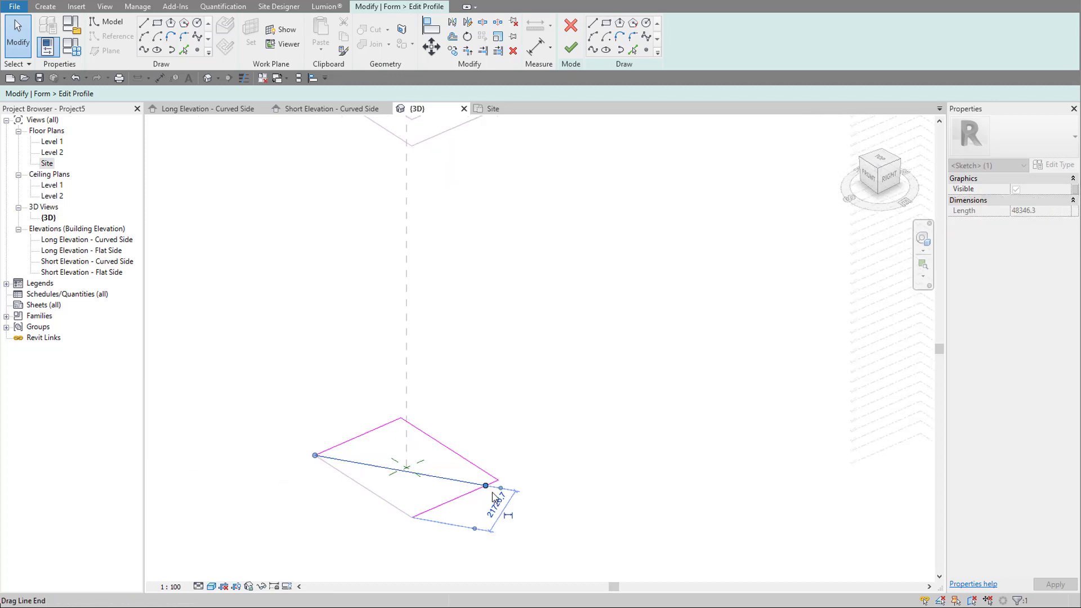
click(483, 479)
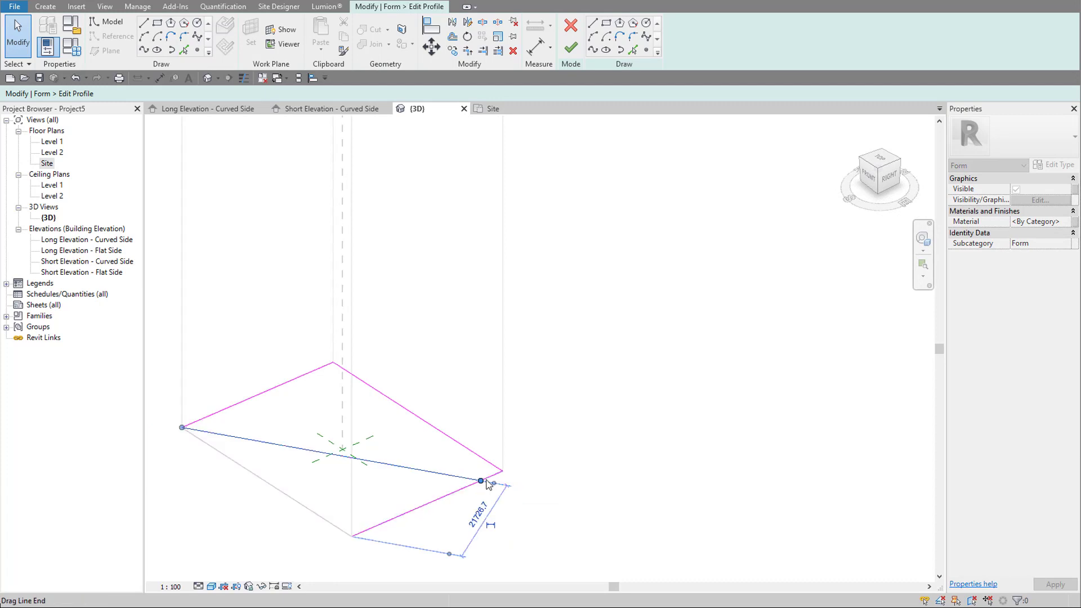
scroll(482, 477, up, 4)
key(Escape)
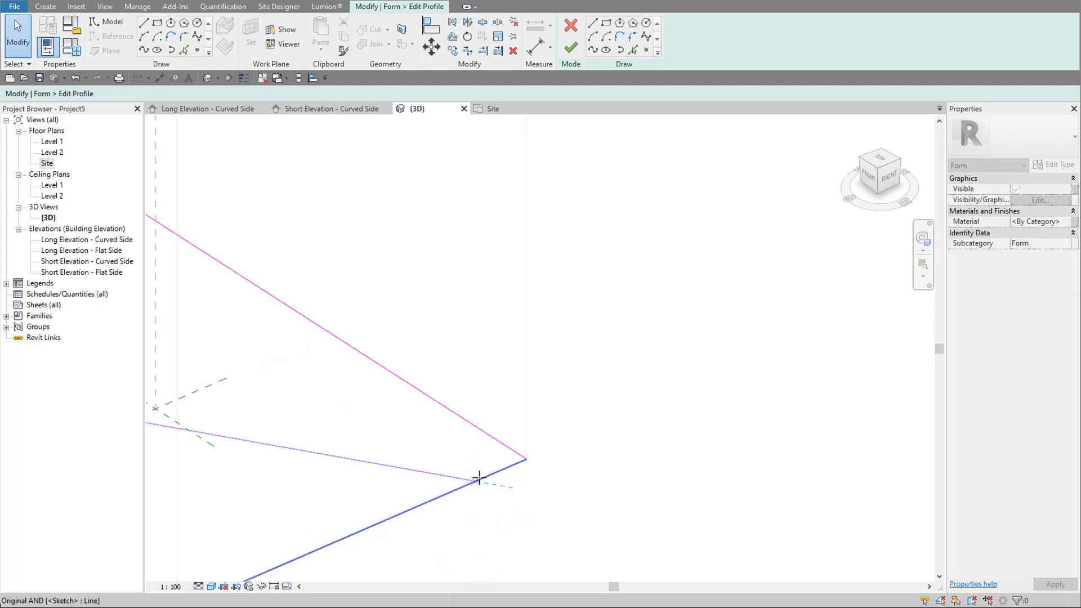
click(480, 483)
scroll(482, 483, down, 6)
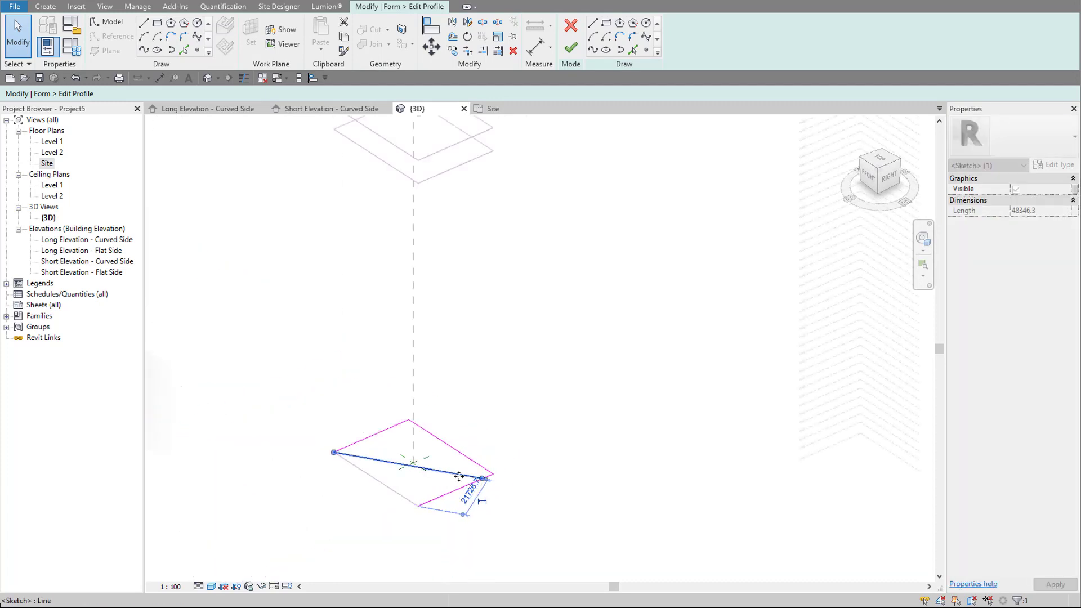
- Trim the leftover part of the short edge at the new corner and finish editing the bottom profile
scroll(480, 466, up, 3)
click(467, 51)
scroll(524, 422, down, 3)
click(571, 47)
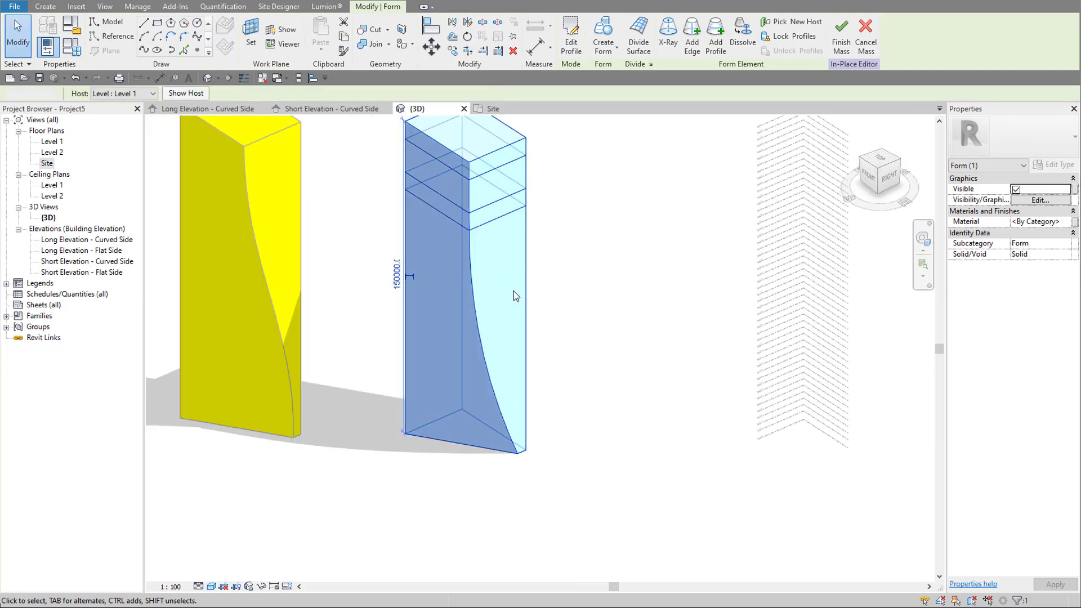
click(542, 451)
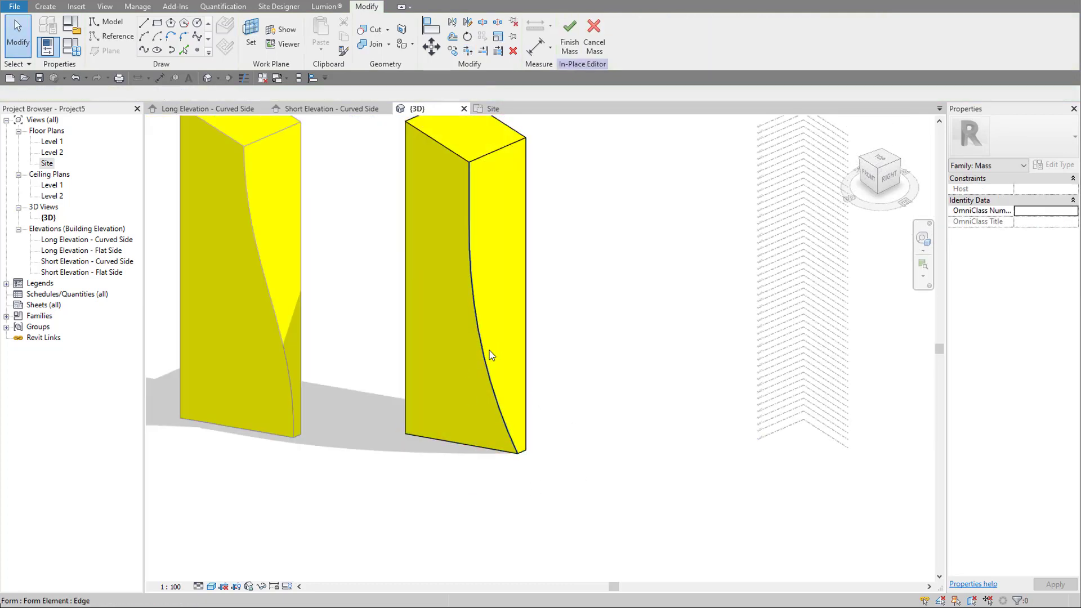
- Add a horizontal profile to the second tower's form about a third of the way up its height
middle_drag(484, 347, 487, 384)
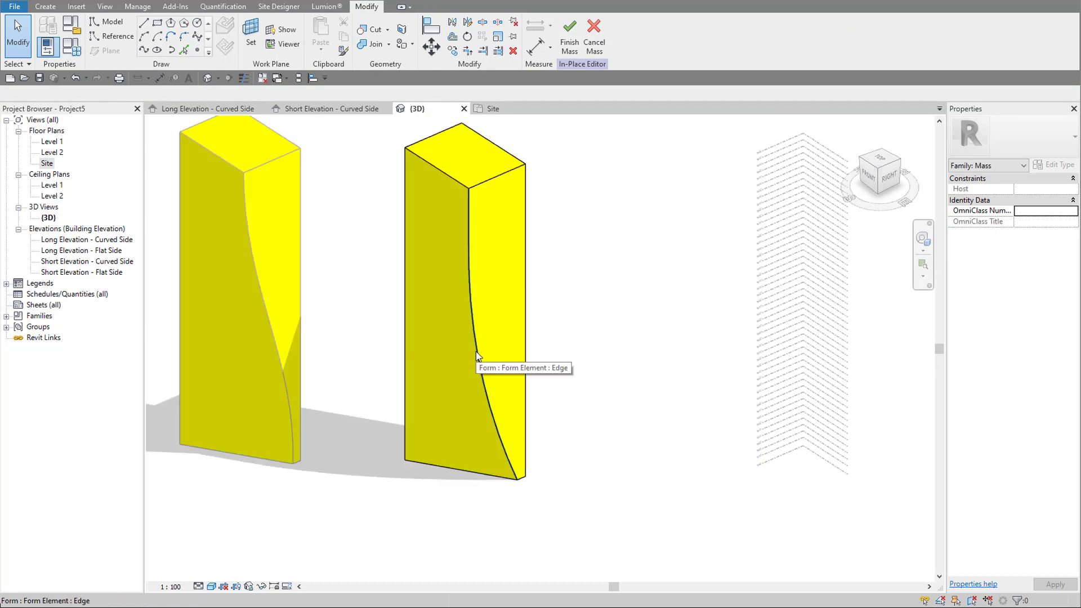
click(447, 178)
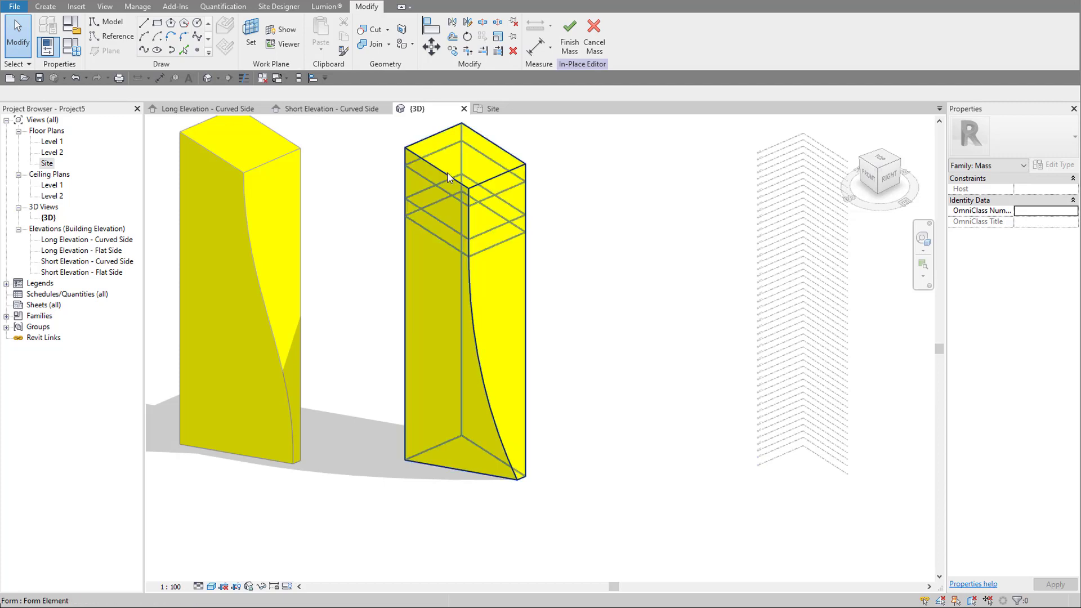
click(448, 177)
click(715, 45)
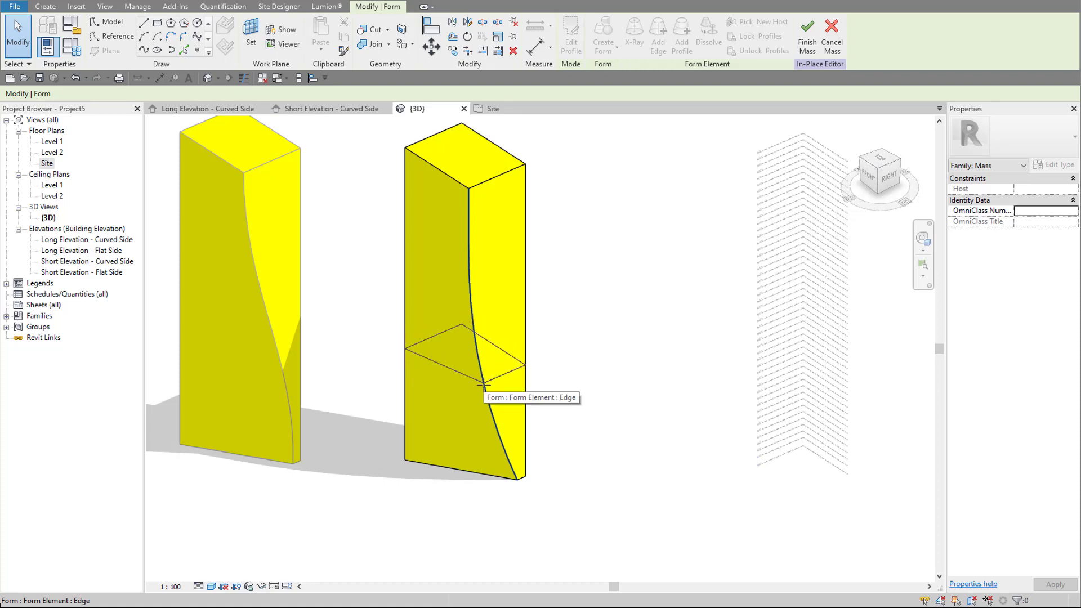
click(483, 384)
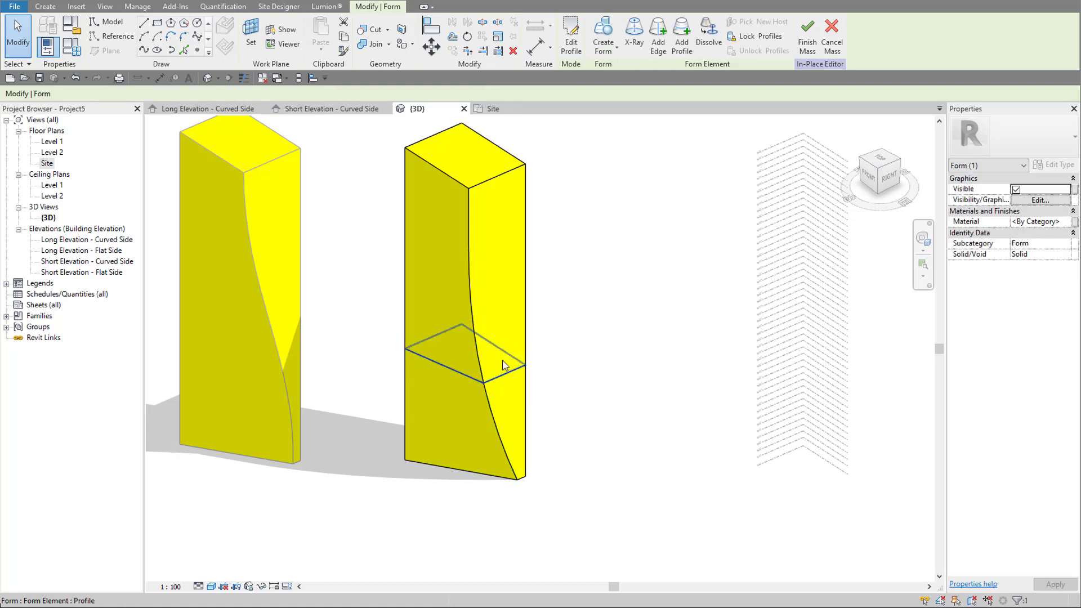
- Edit the added lower profile and move its front corner along the short edge, making the long edge about 44500 long
click(571, 39)
click(483, 385)
drag(483, 385, 501, 378)
scroll(501, 382, up, 2)
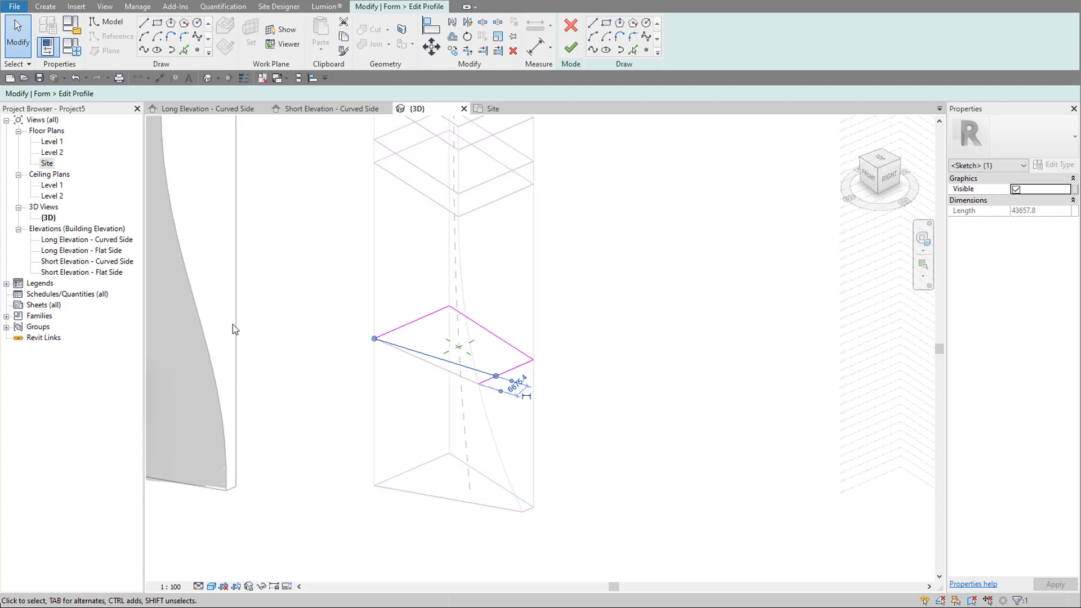
drag(496, 376, 505, 375)
scroll(505, 375, up, 2)
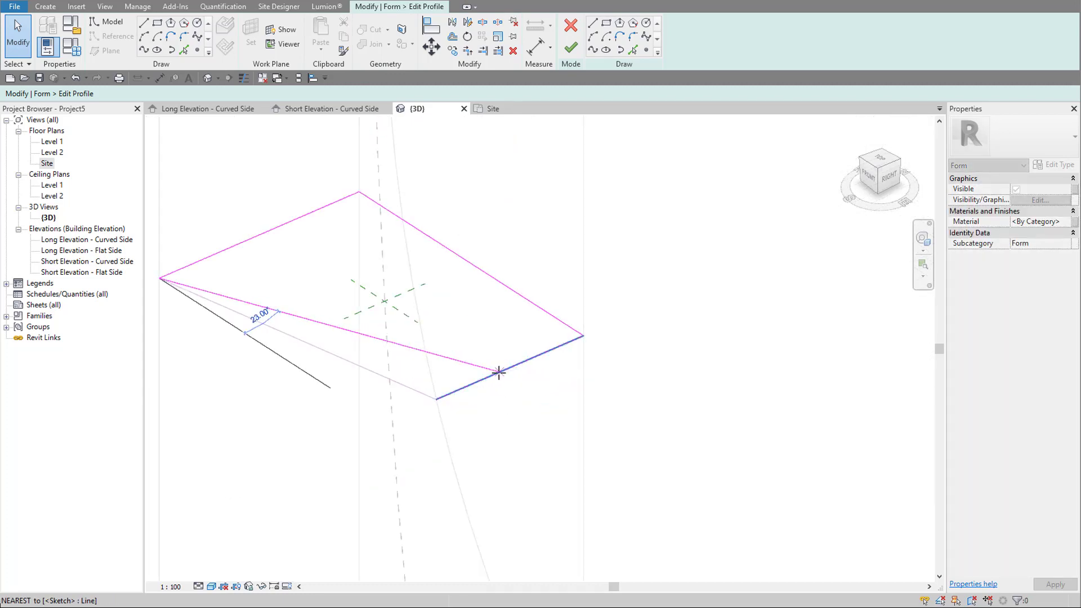
- Trim the lower profile's long and short edges to a clean corner and finish editing the profile
scroll(522, 359, down, 3)
key(t)
key(r)
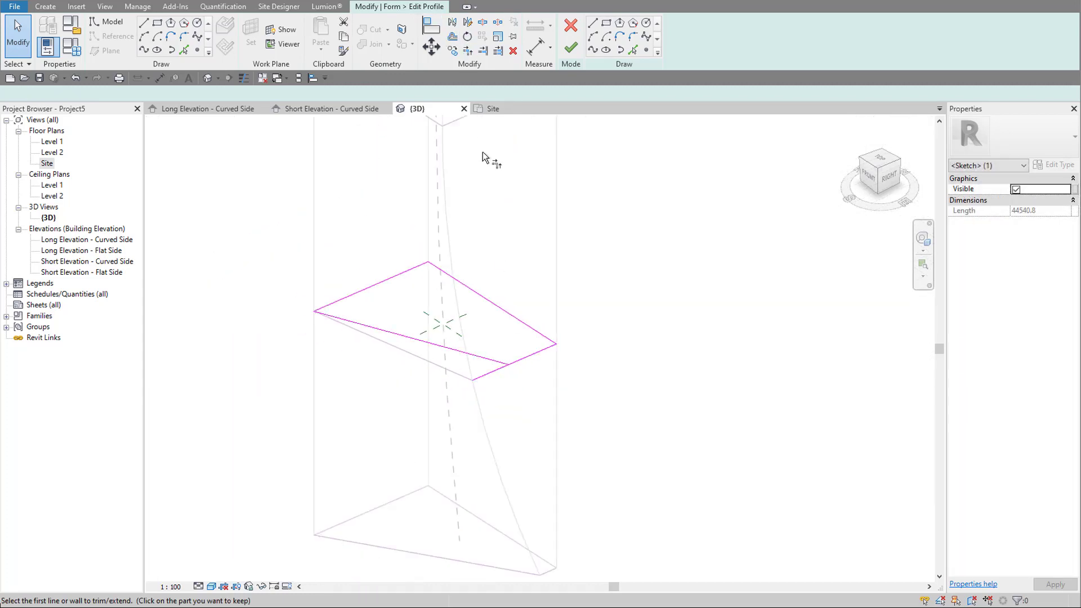
click(495, 359)
click(527, 361)
scroll(558, 329, down, 3)
key(Escape)
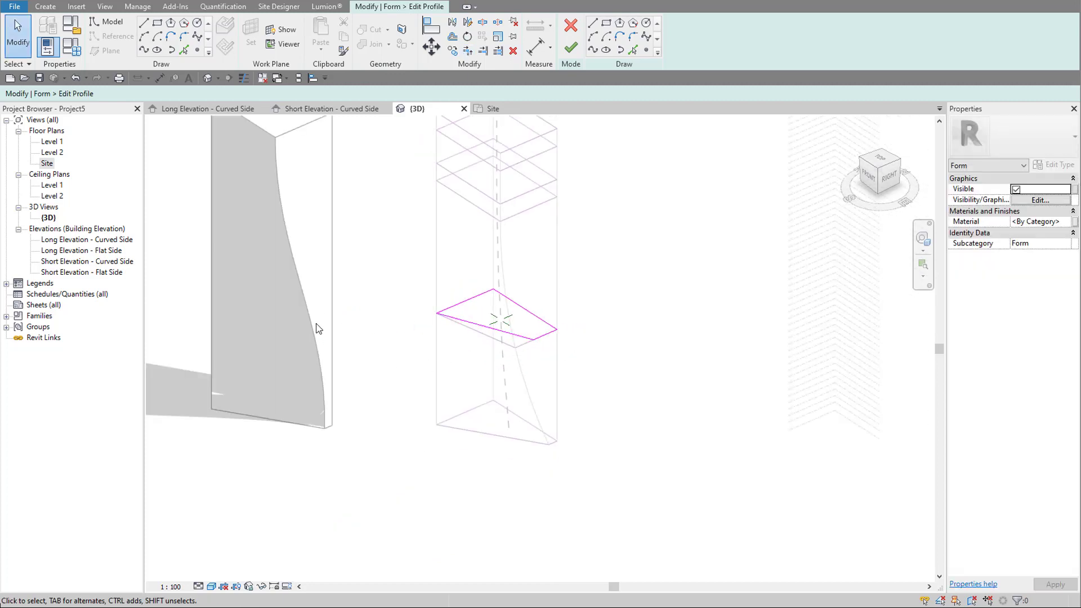
click(571, 47)
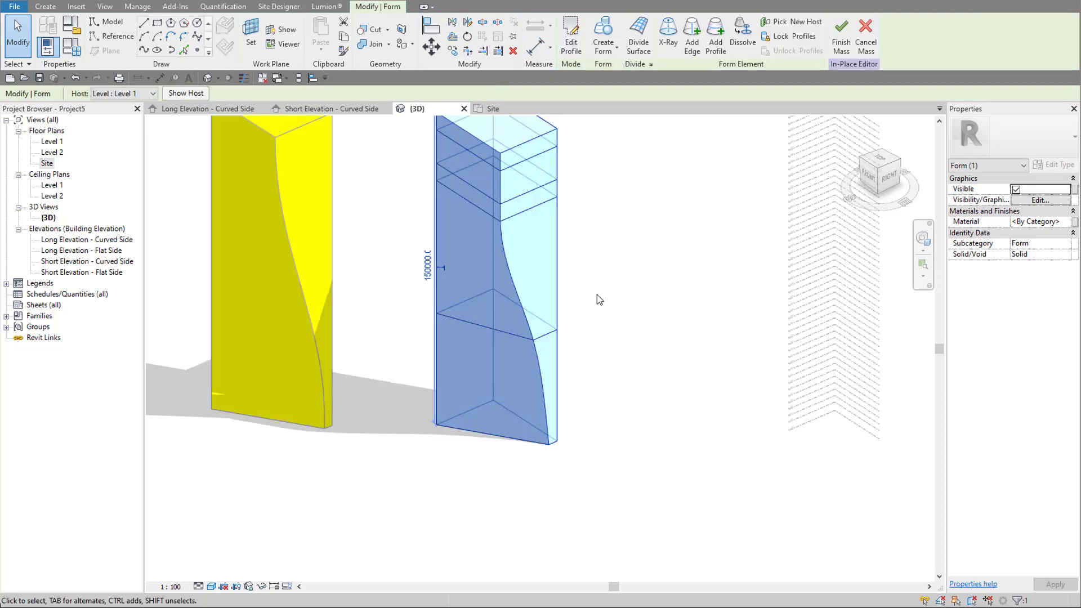
click(598, 297)
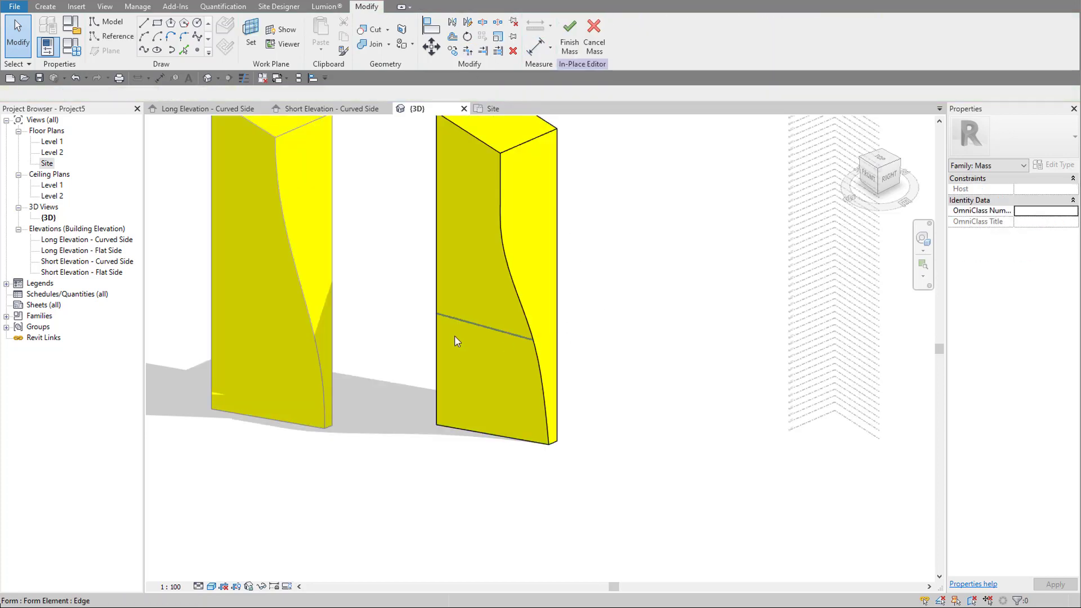
- Finish the in-place mass and compare the curved edges of both towers in the right-side view
scroll(411, 418, down, 2)
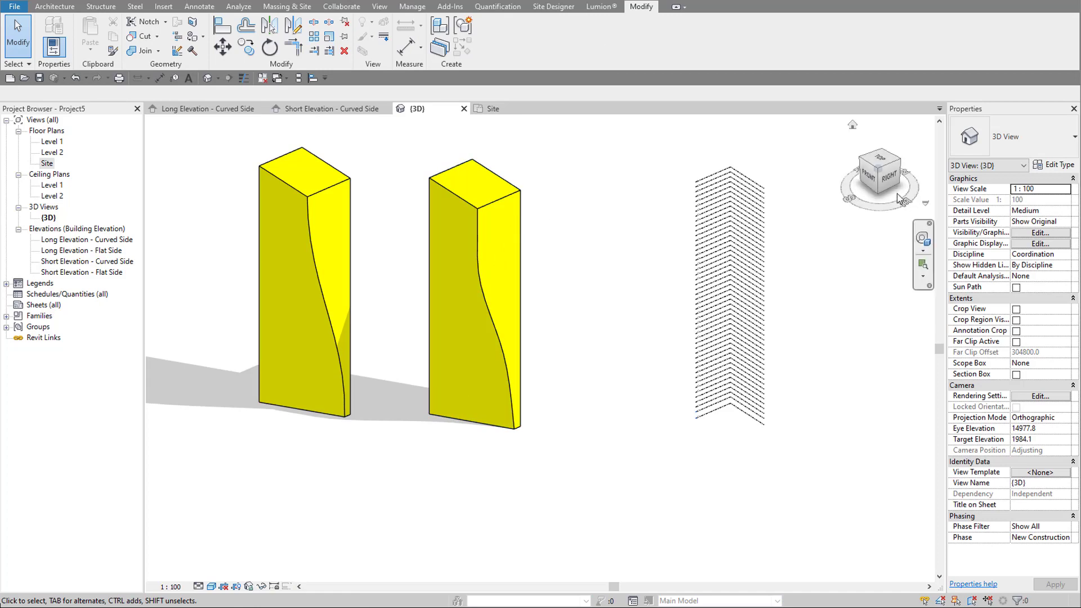
click(888, 174)
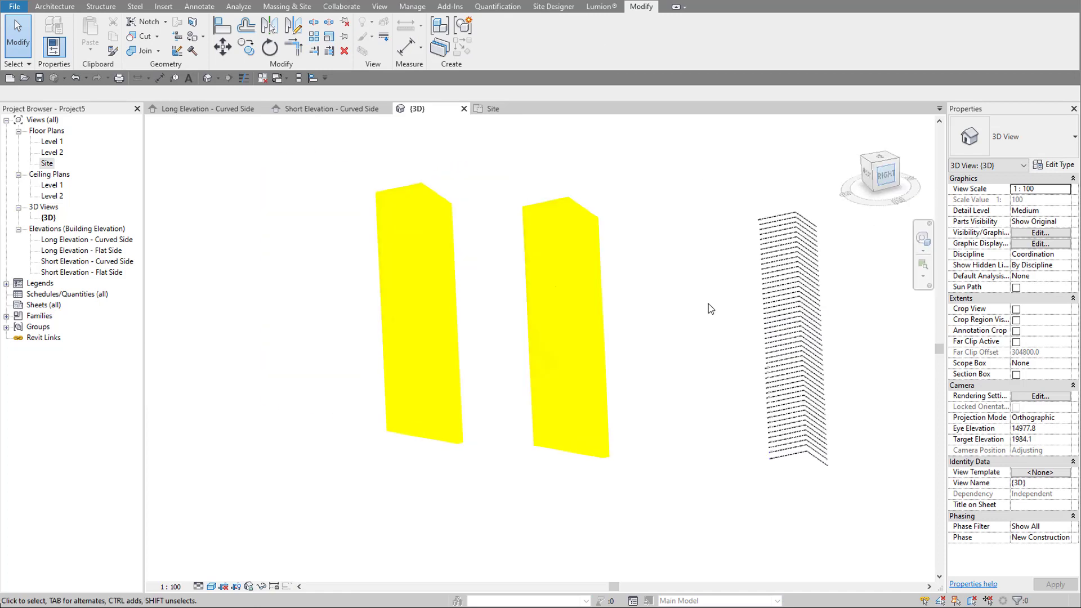
scroll(522, 314, up, 3)
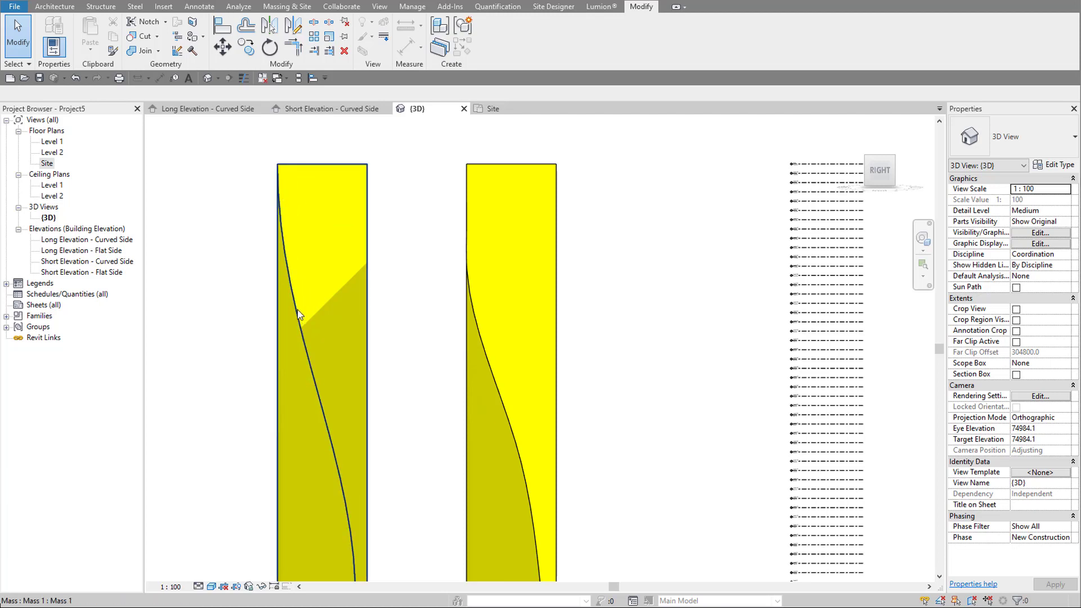
scroll(379, 209, down, 3)
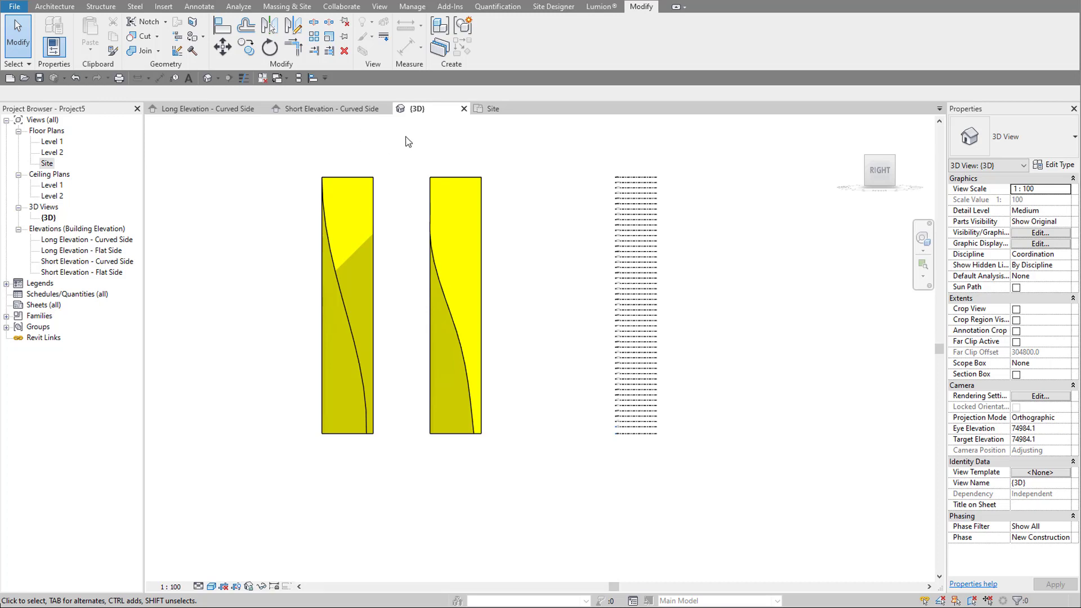
- Add mass floors to both tower masses on all levels up to the Roof
shift+middle_drag(415, 208, 314, 205)
scroll(289, 147, up, 2)
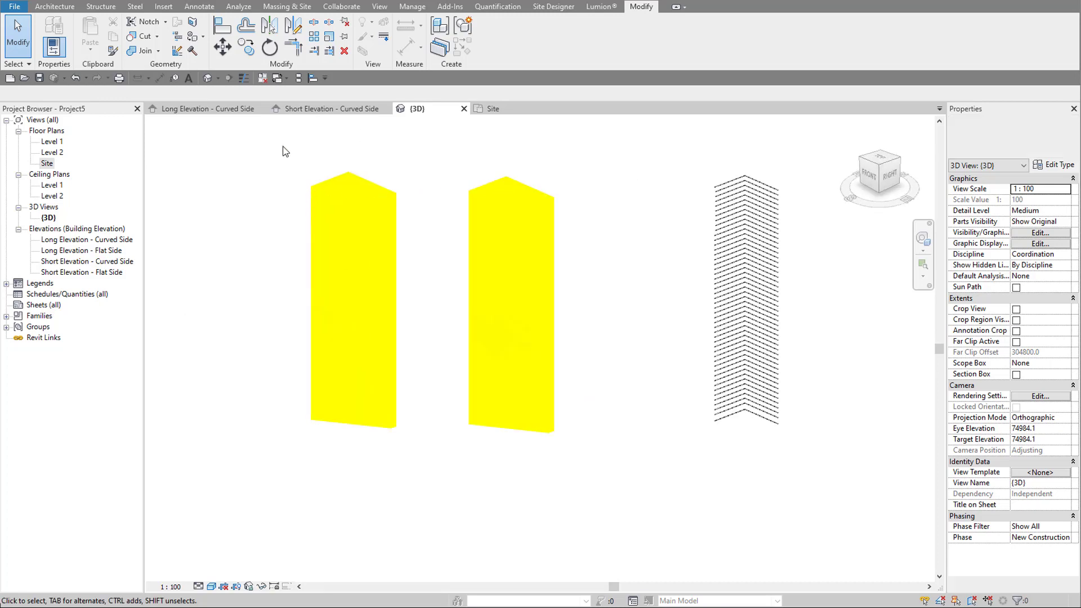
click(556, 321)
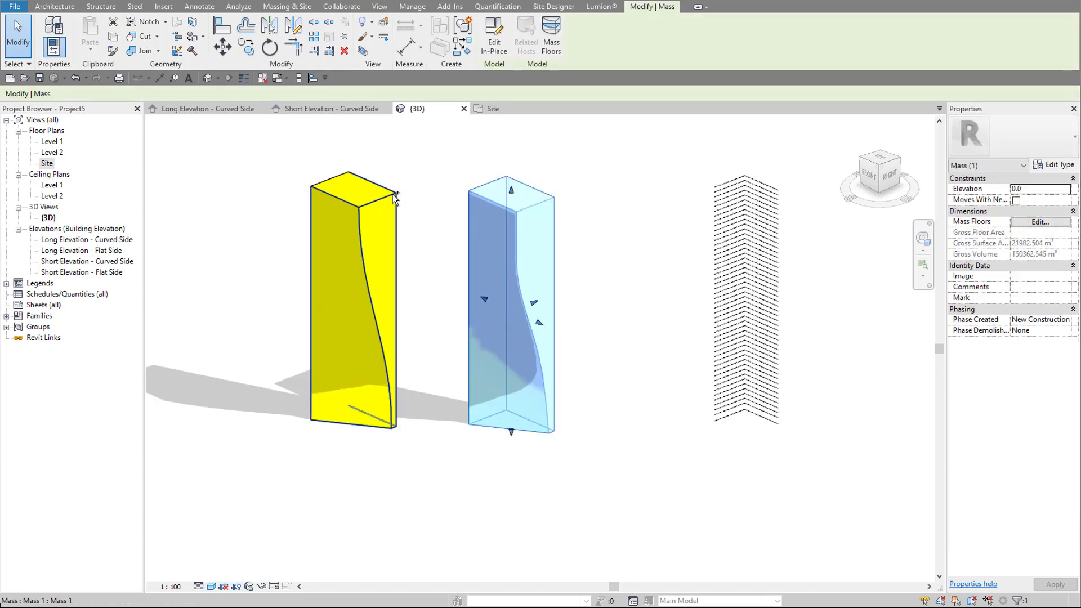
ctrl+click(394, 196)
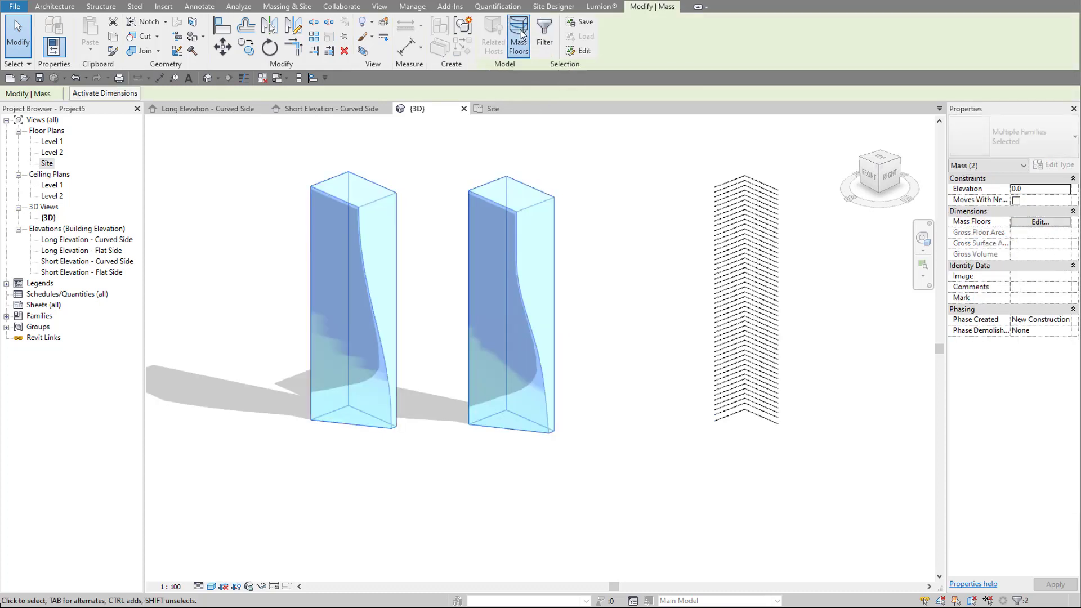
click(520, 34)
scroll(494, 329, down, 2)
scroll(495, 332, down, 10)
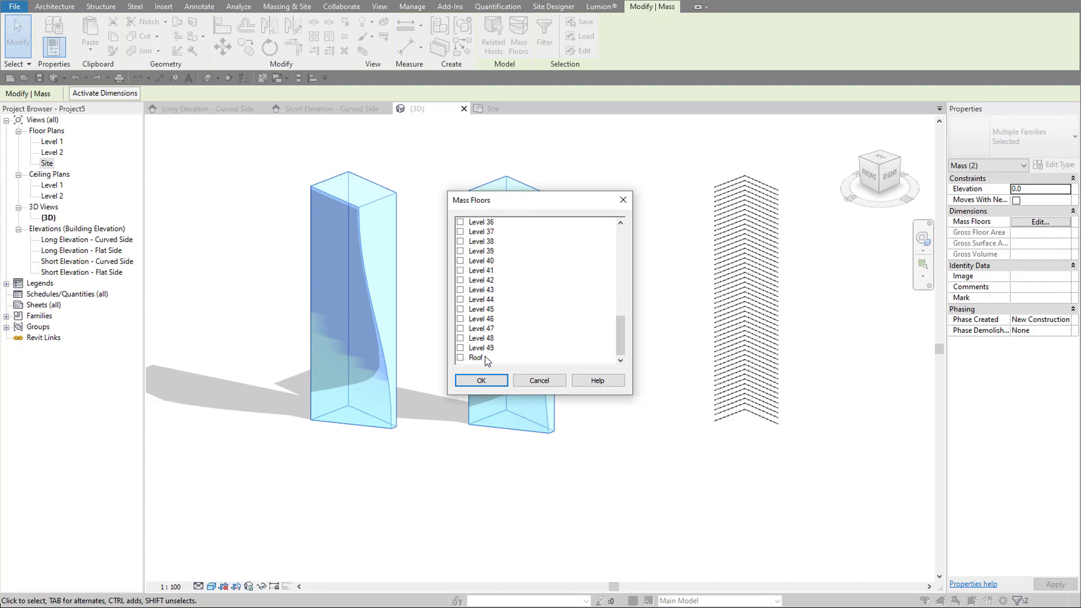
shift+click(475, 358)
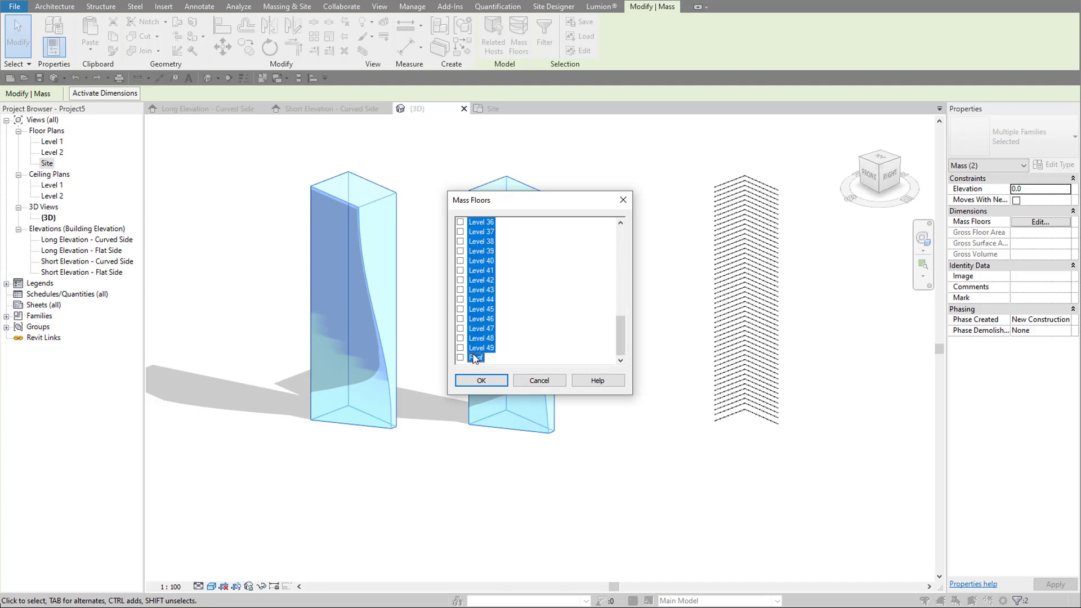
click(478, 381)
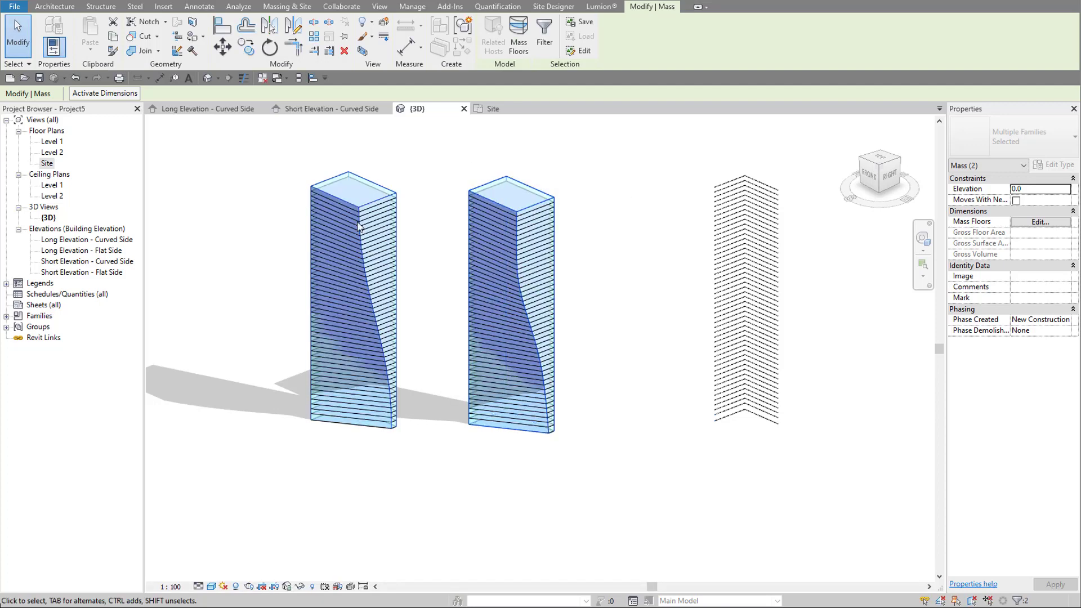
- Create Generic 150mm floors by face from all the mass floors of both towers
click(276, 249)
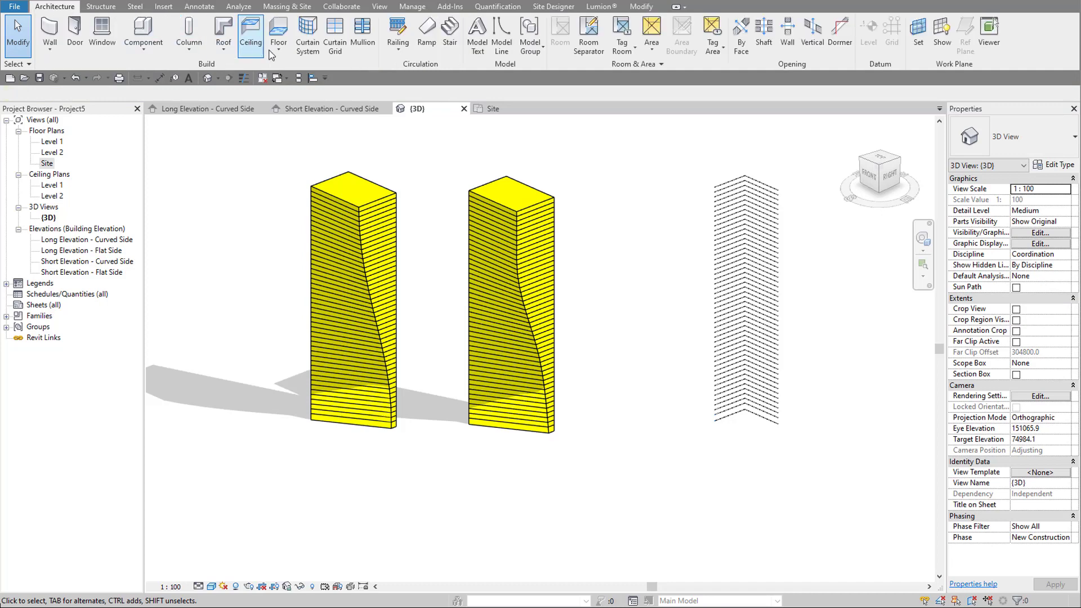
click(266, 50)
click(310, 118)
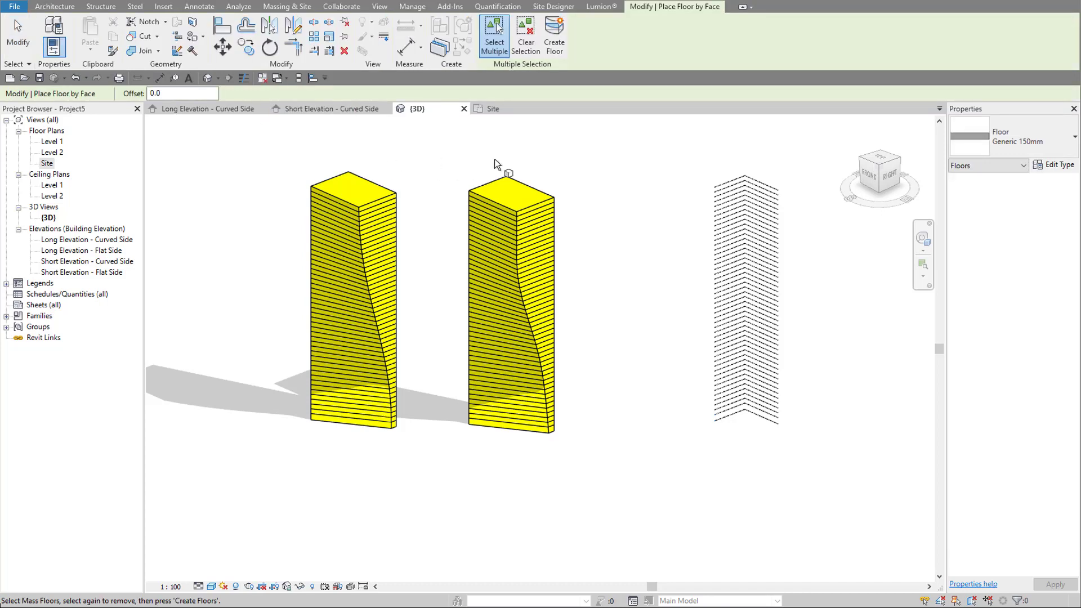
drag(608, 146, 228, 459)
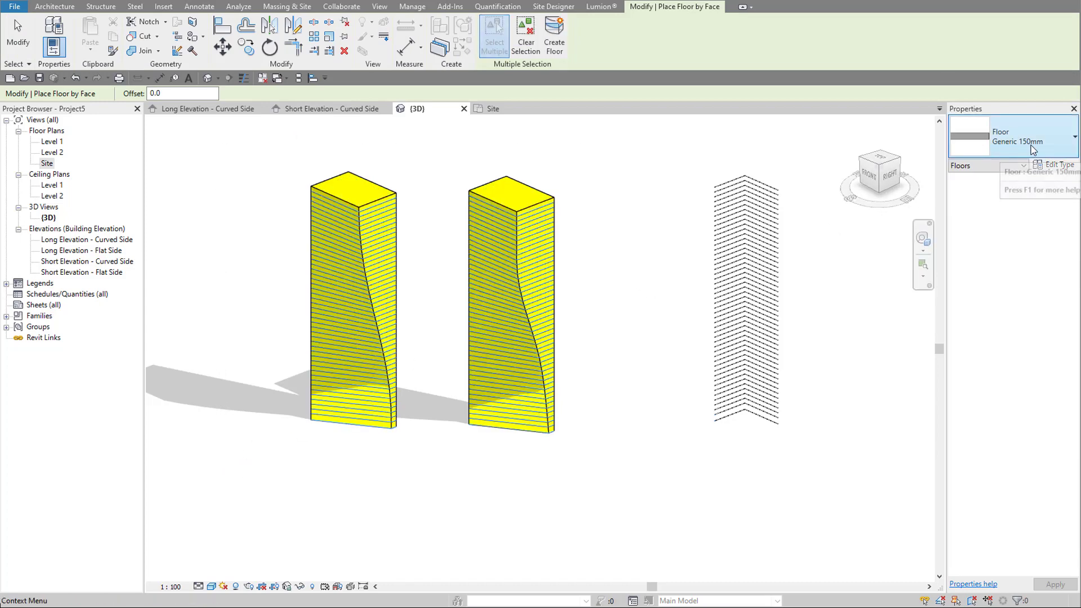
click(554, 43)
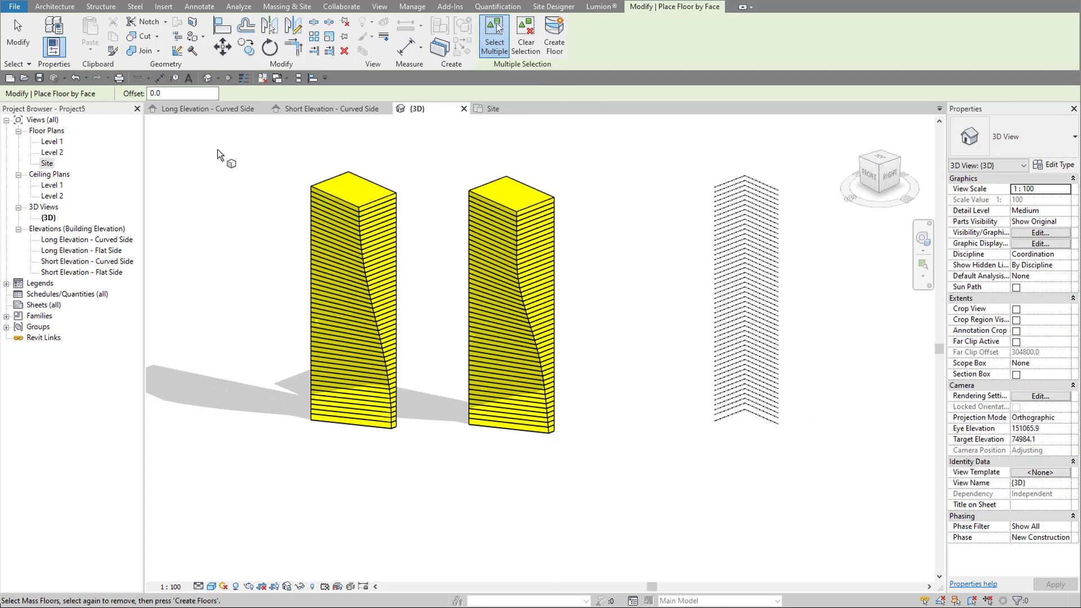
- Create Generic - 200mm walls by face on the vertical mass faces of both towers
click(54, 7)
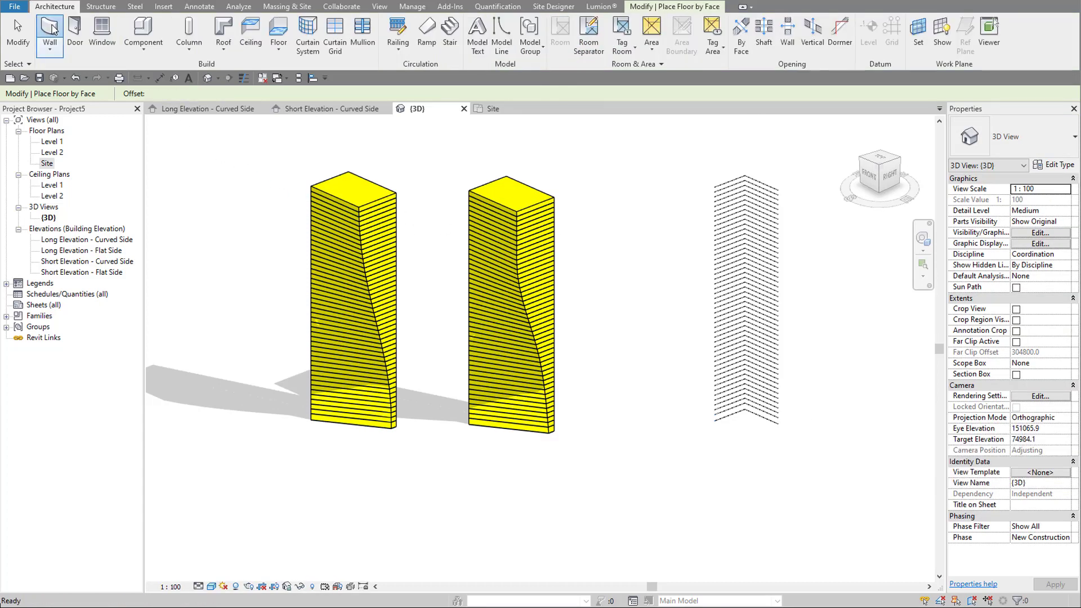
click(50, 31)
click(487, 52)
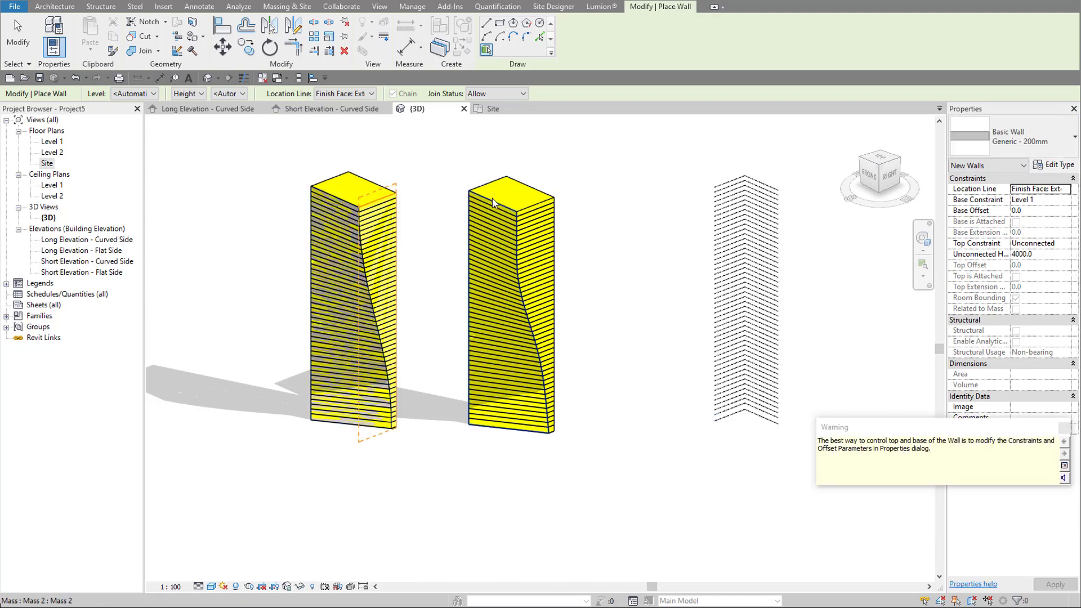
click(544, 249)
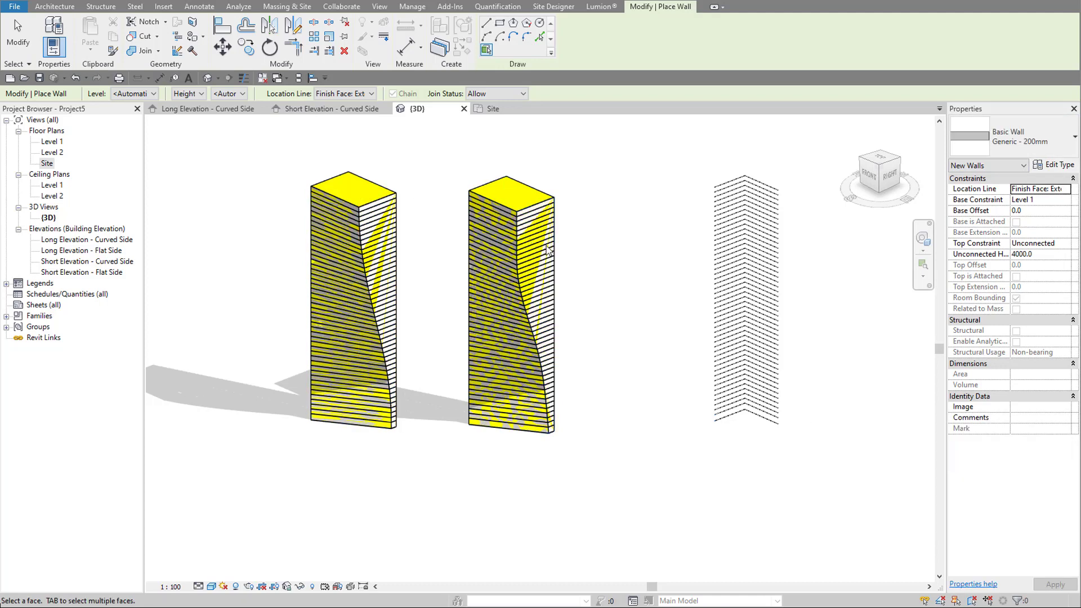
shift+middle_drag(599, 255, 212, 272)
scroll(759, 176, up, 3)
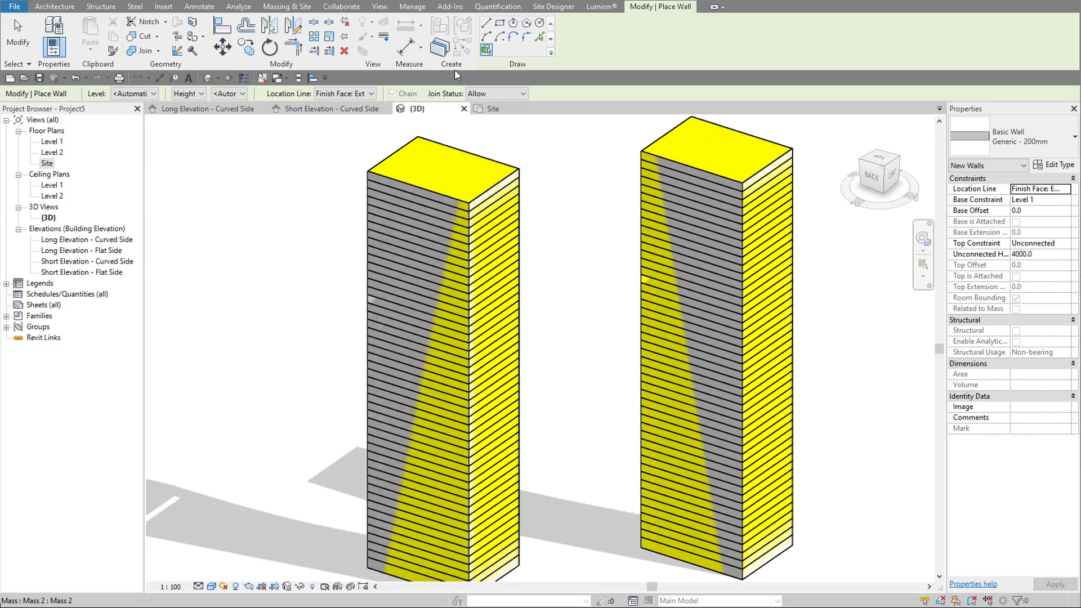
key(Escape)
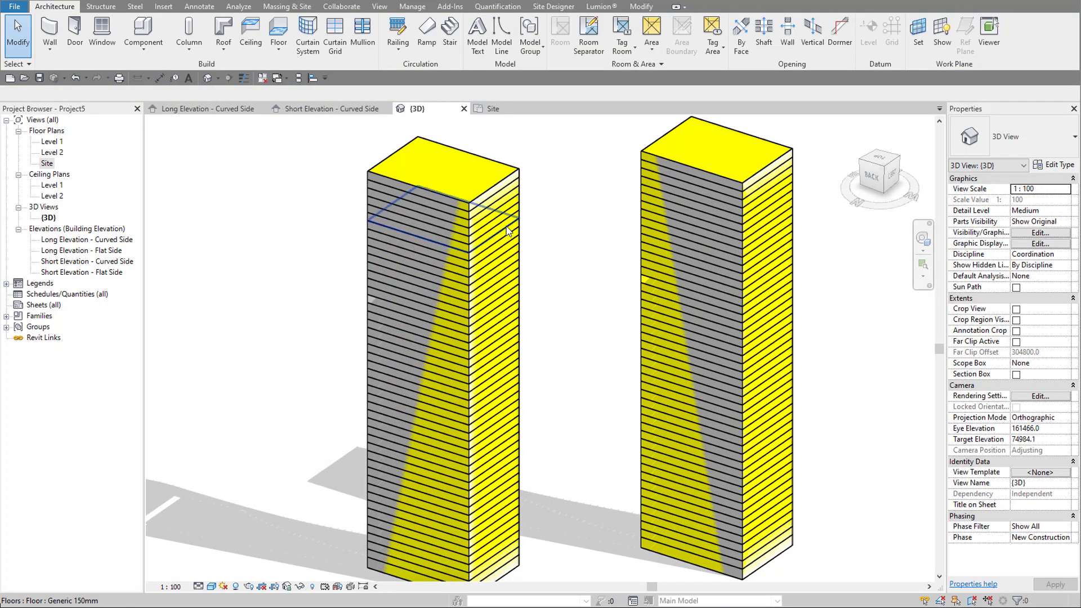
- Hide the masses by setting the mass display to Show Mass by View Settings, and inspect both towers' walls and floors
scroll(497, 236, down, 3)
scroll(647, 191, up, 3)
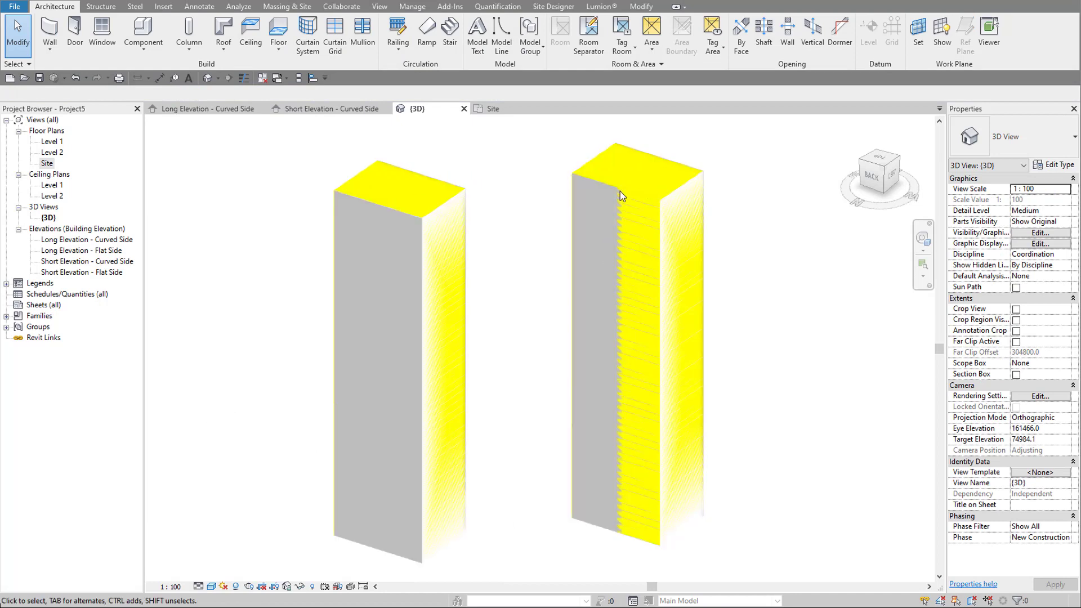
click(286, 6)
click(85, 52)
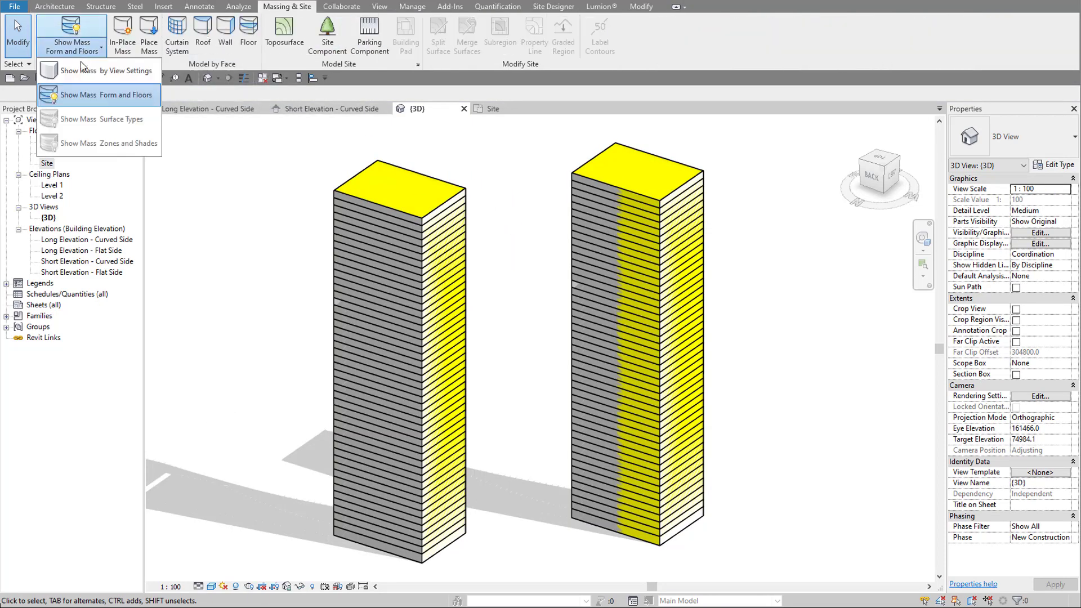
click(269, 194)
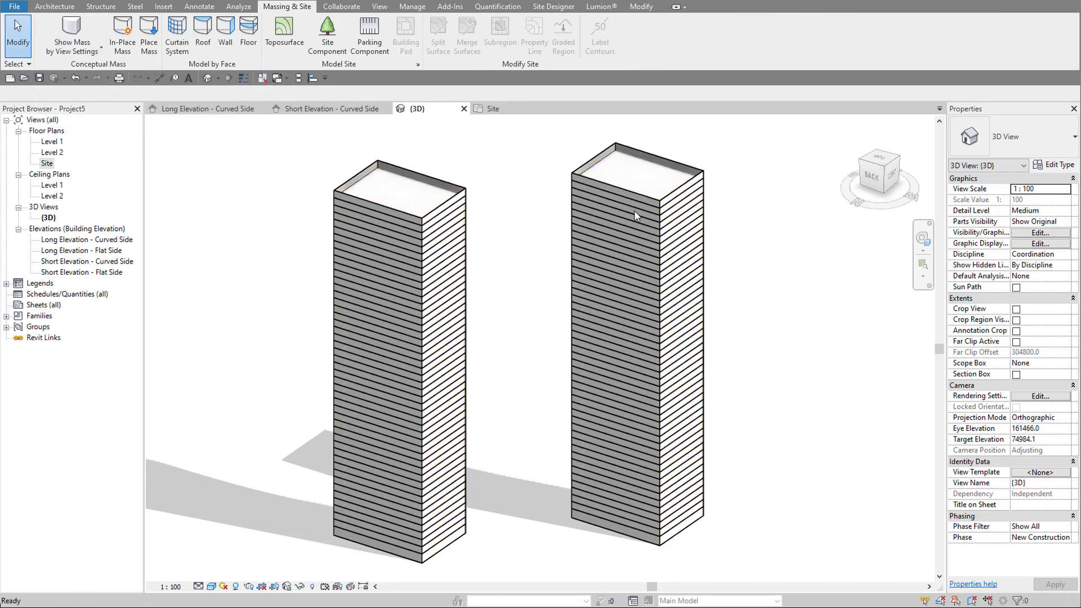
mouse_move(597, 273)
shift+middle_down()
mouse_move(580, 302)
mouse_move(163, 301)
mouse_move(199, 291)
mouse_move(397, 337)
shift+middle_up()
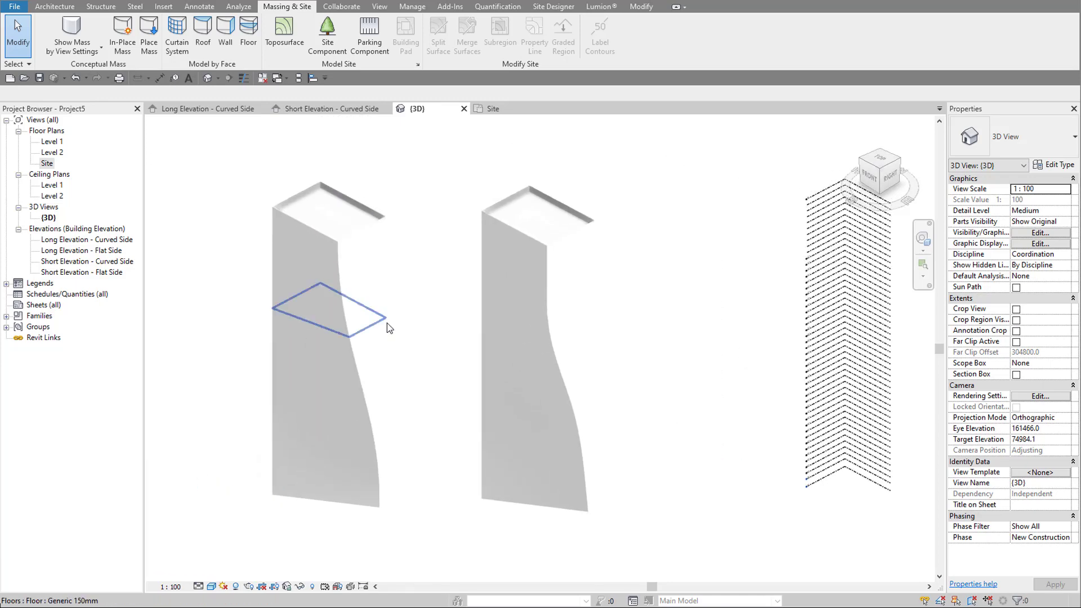